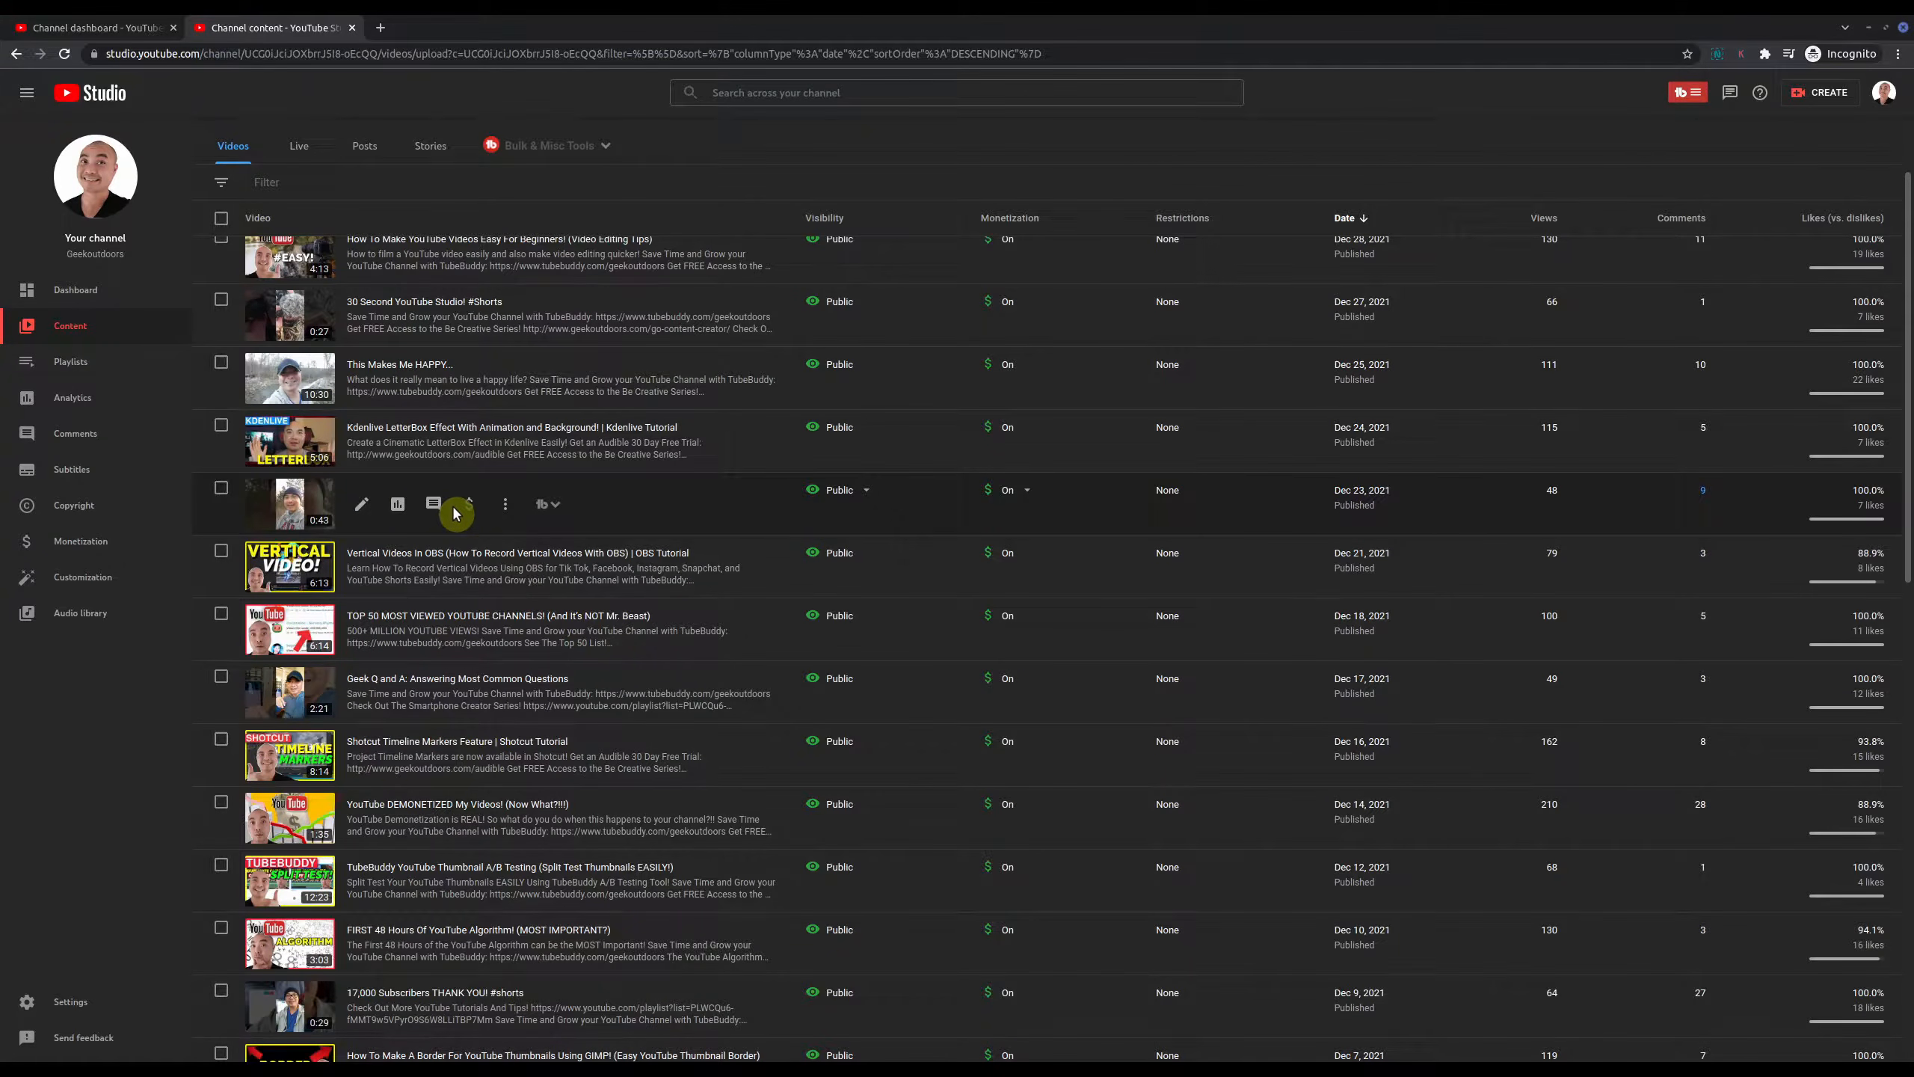
Step: Open the Why Do YOU Create? #shorts video's details, then its Editor page
left_click(362, 512)
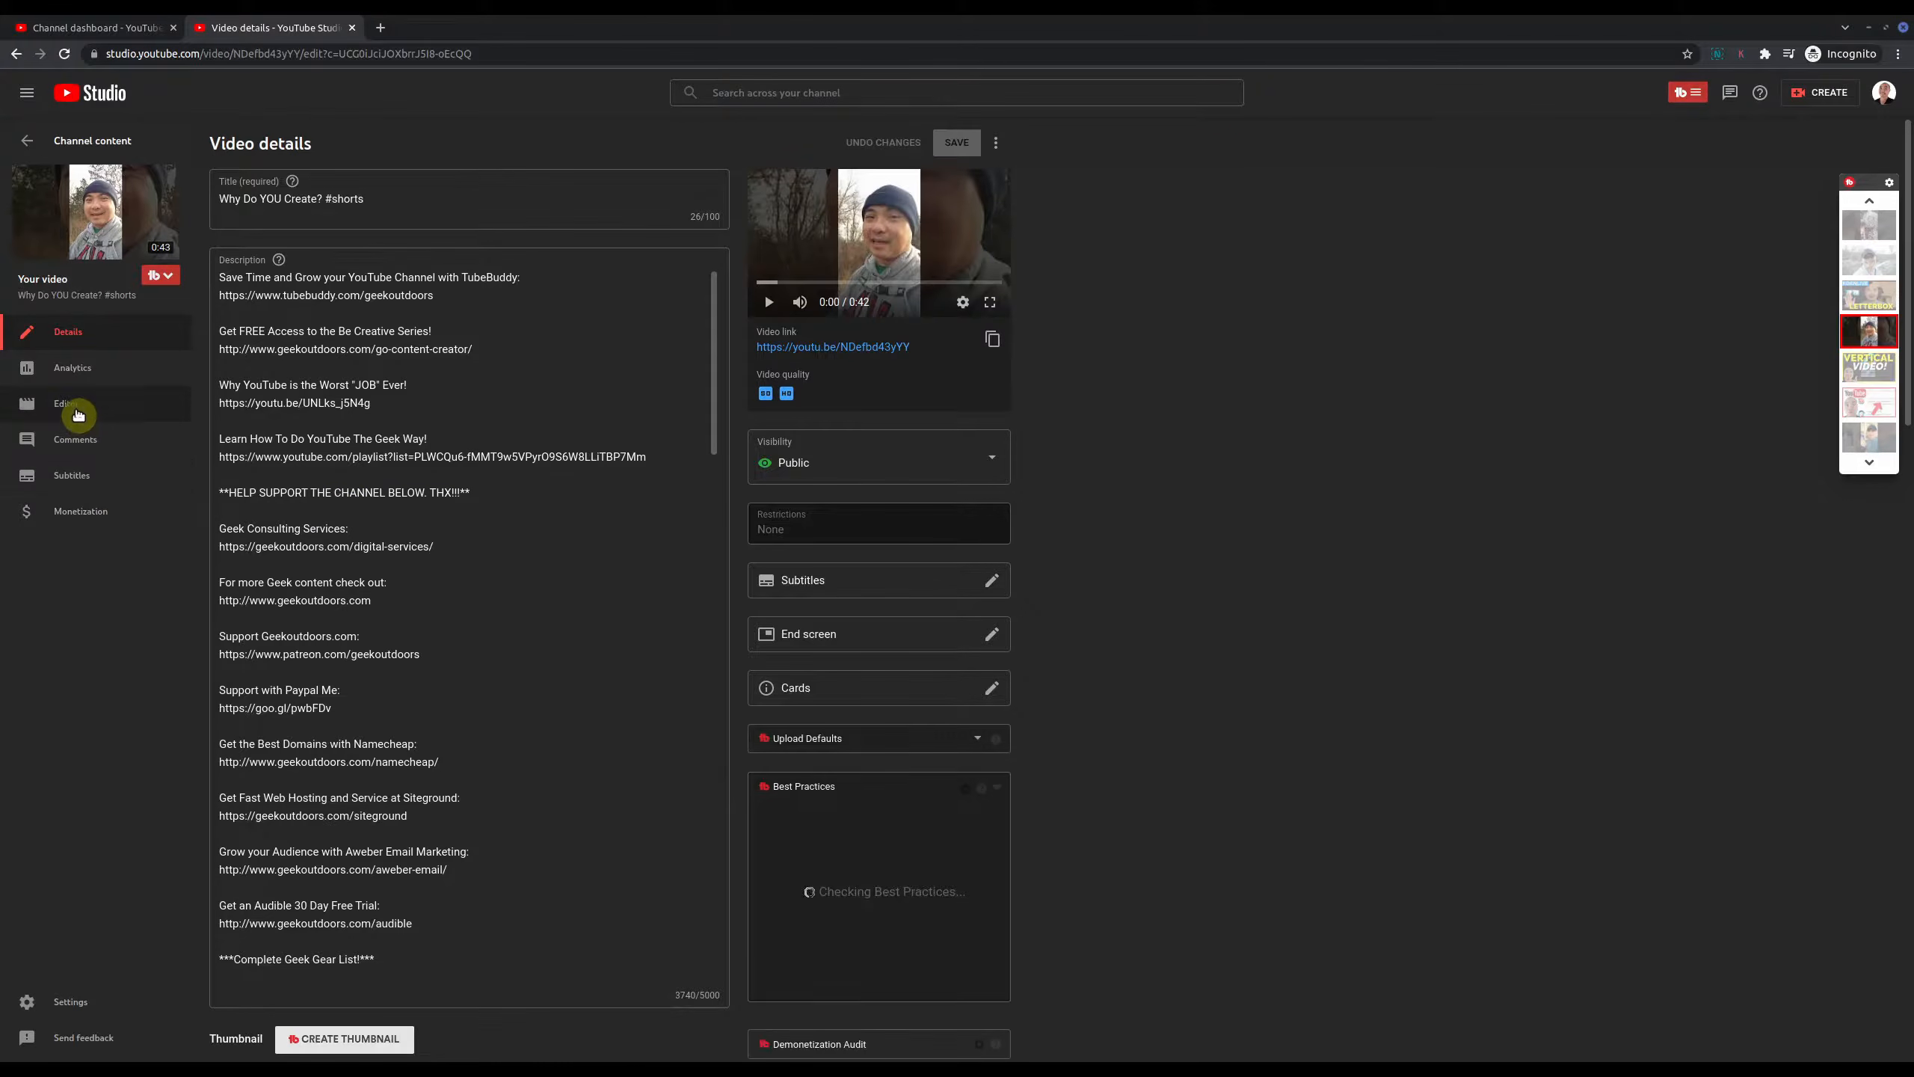
left_click(78, 412)
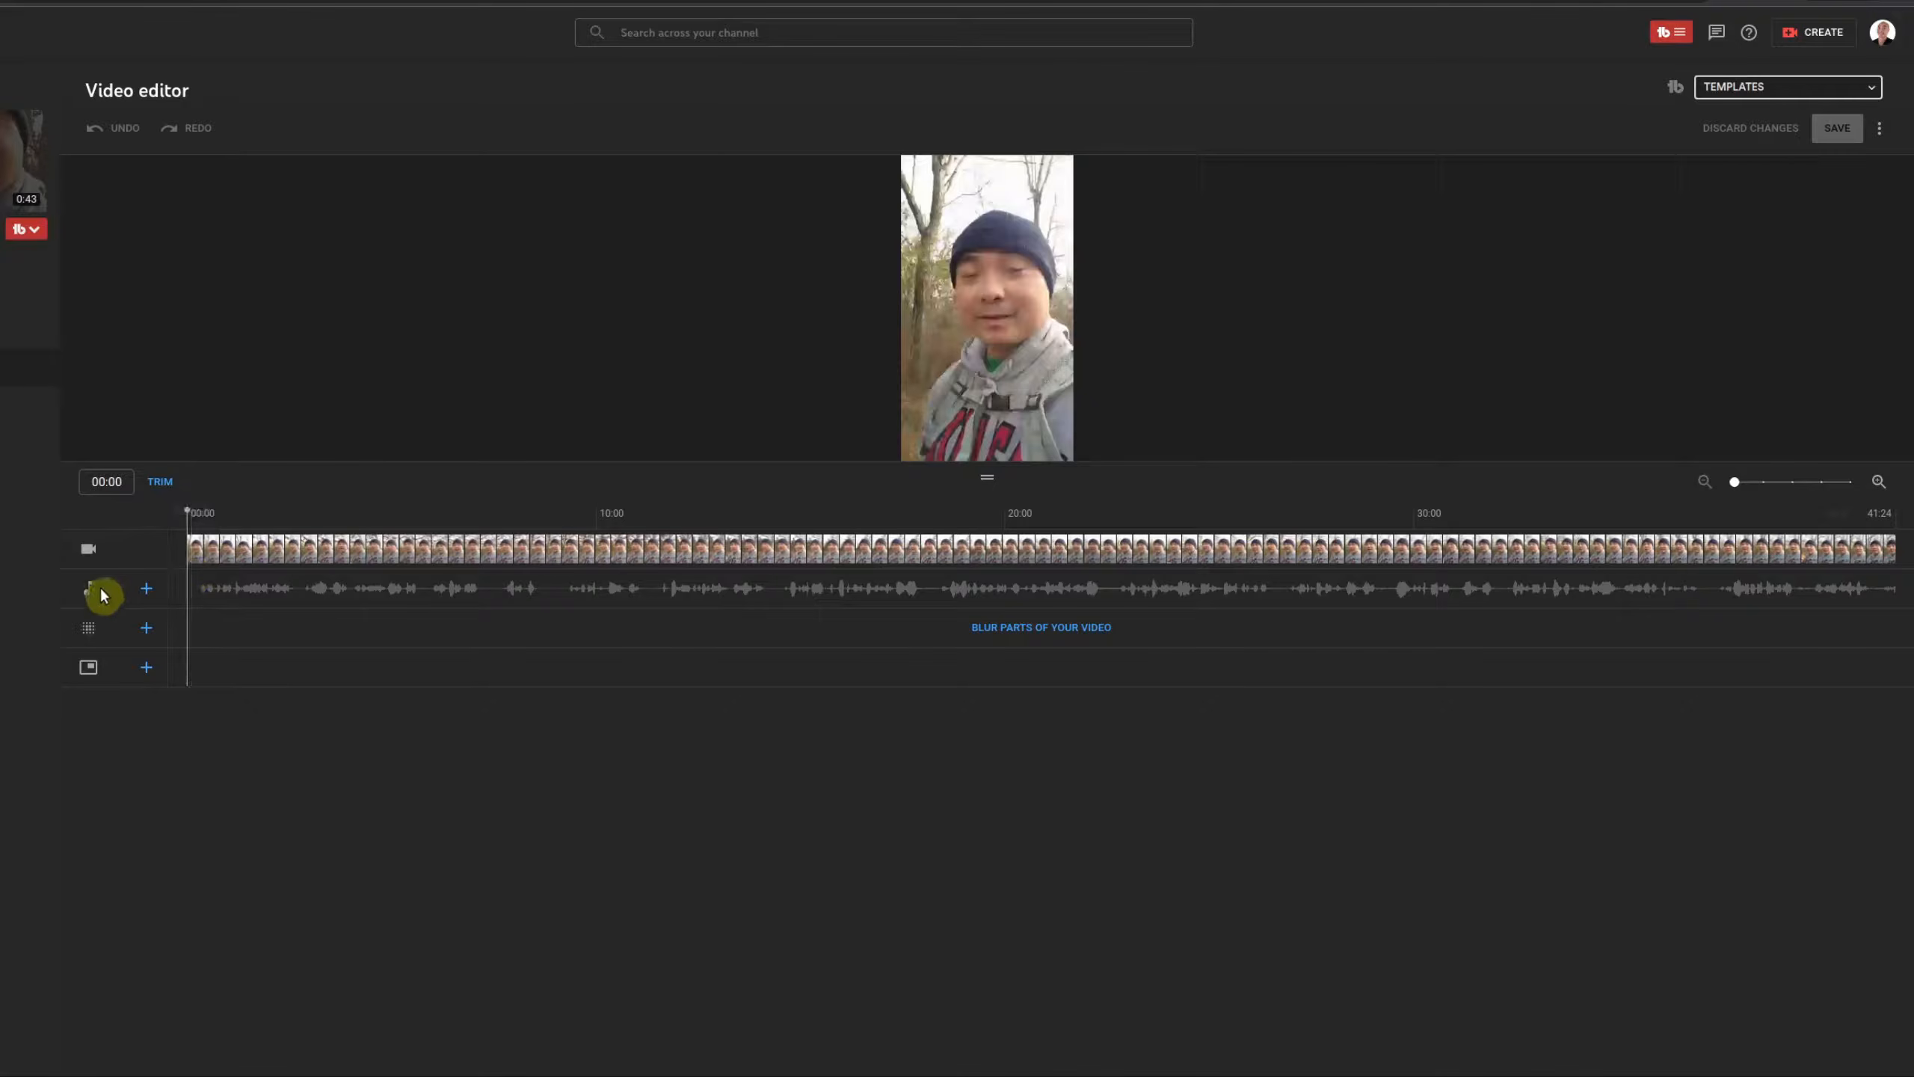
Step: Open the Free music library for the audio track, and peek at the blur and end-screen options
left_click(149, 595)
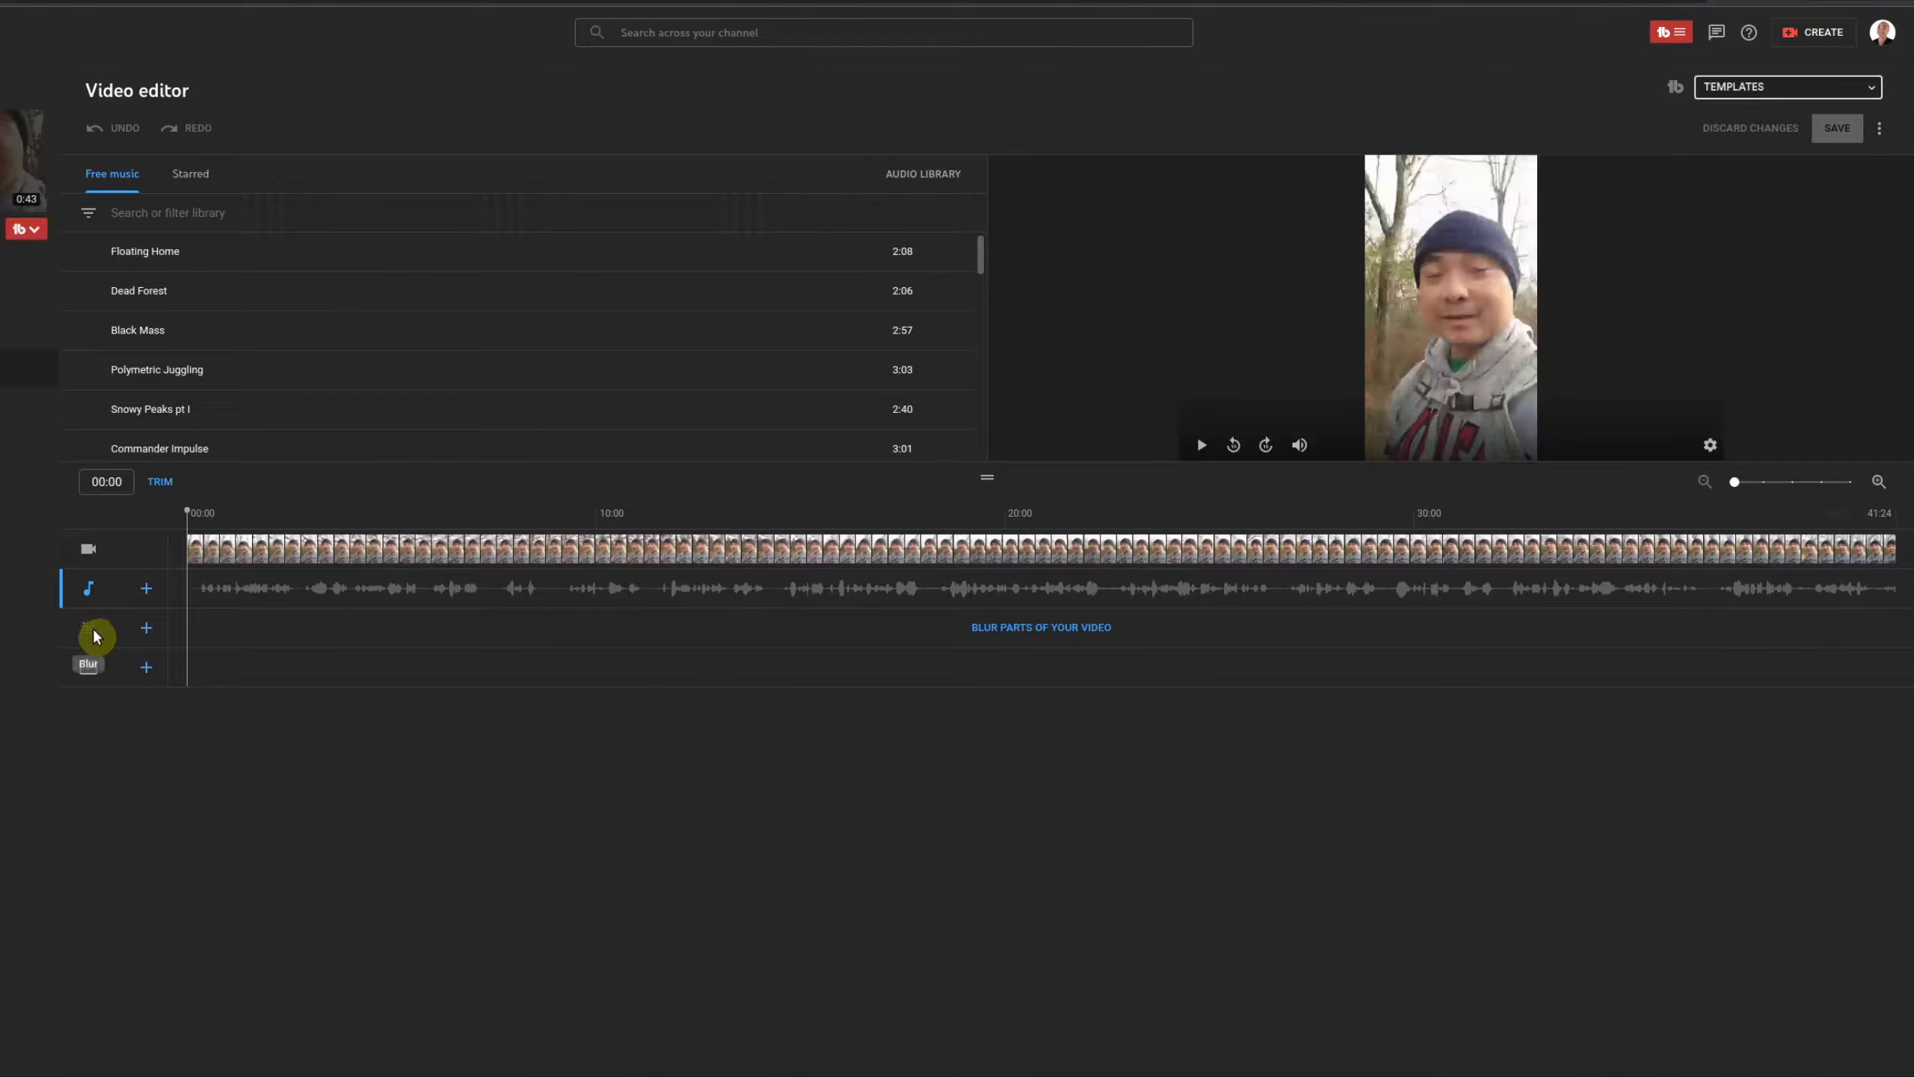
left_click(147, 627)
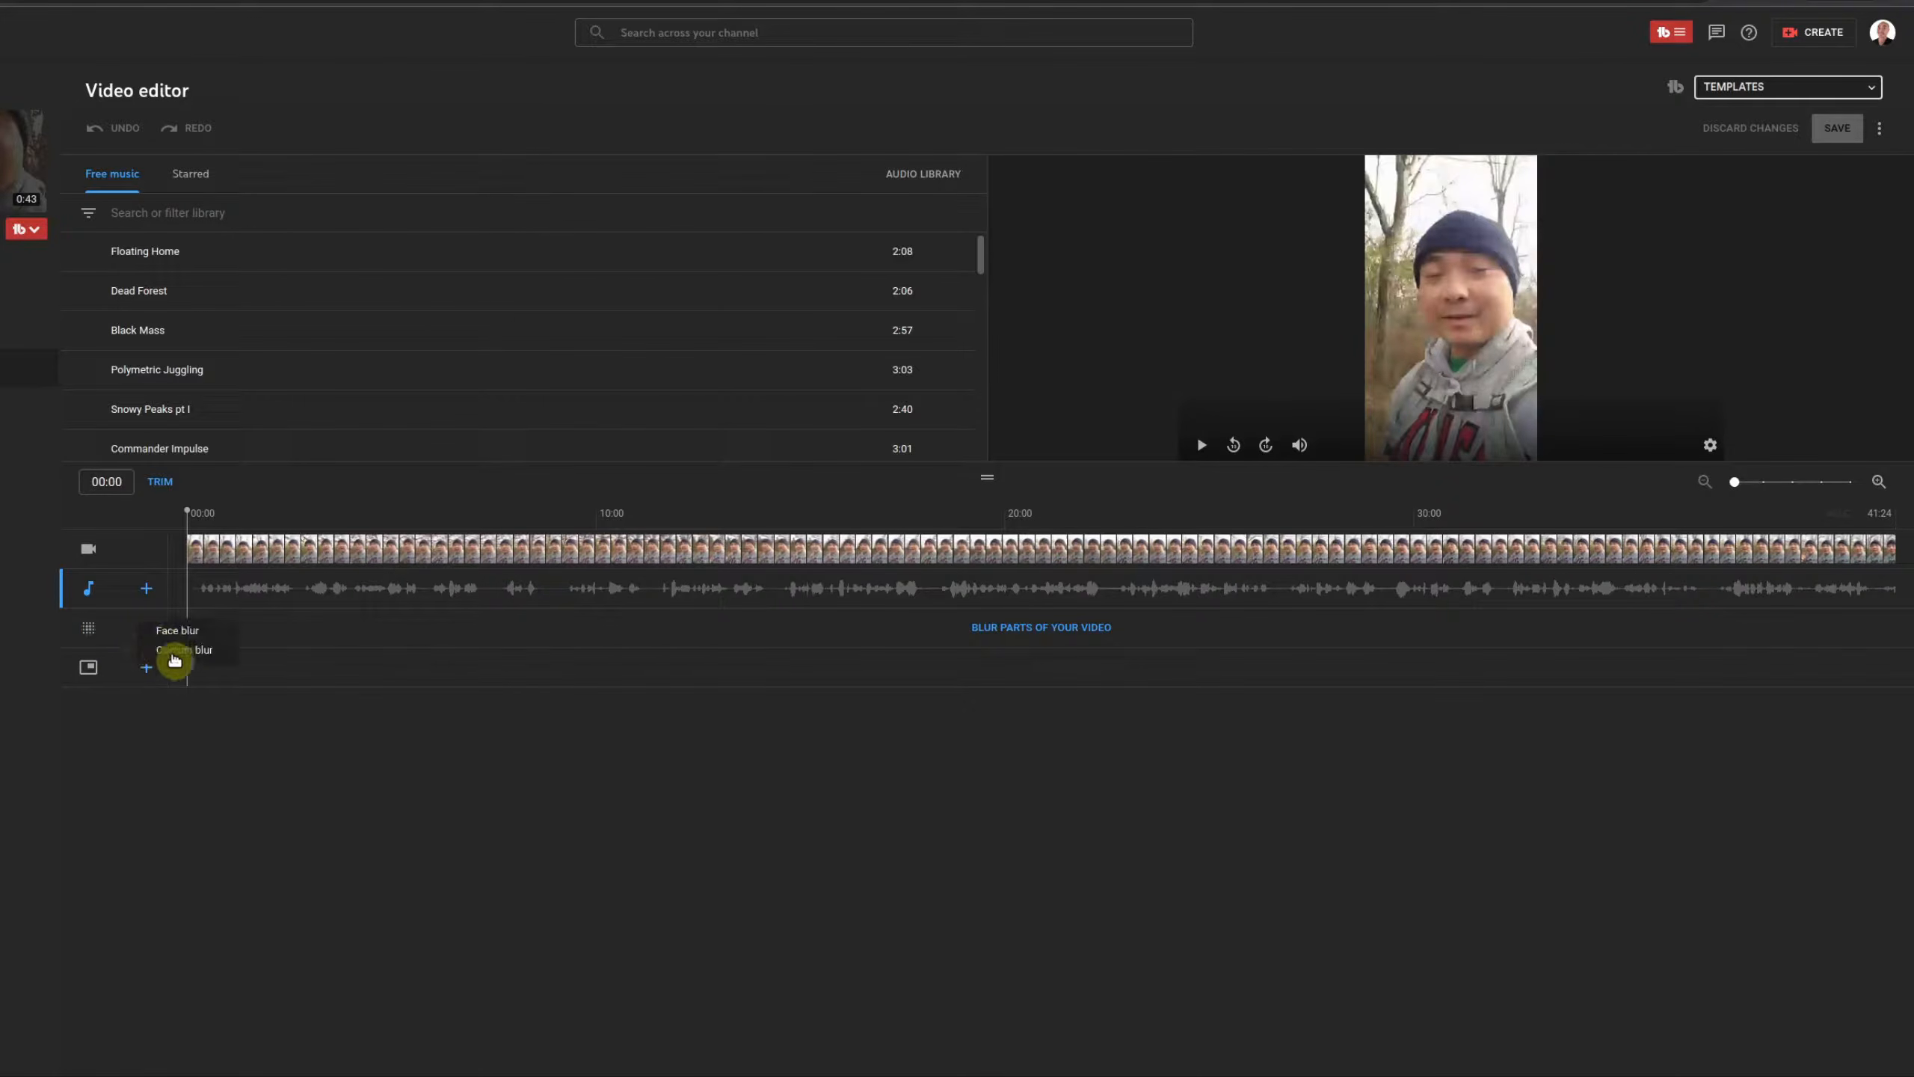
left_click(175, 755)
left_click(147, 667)
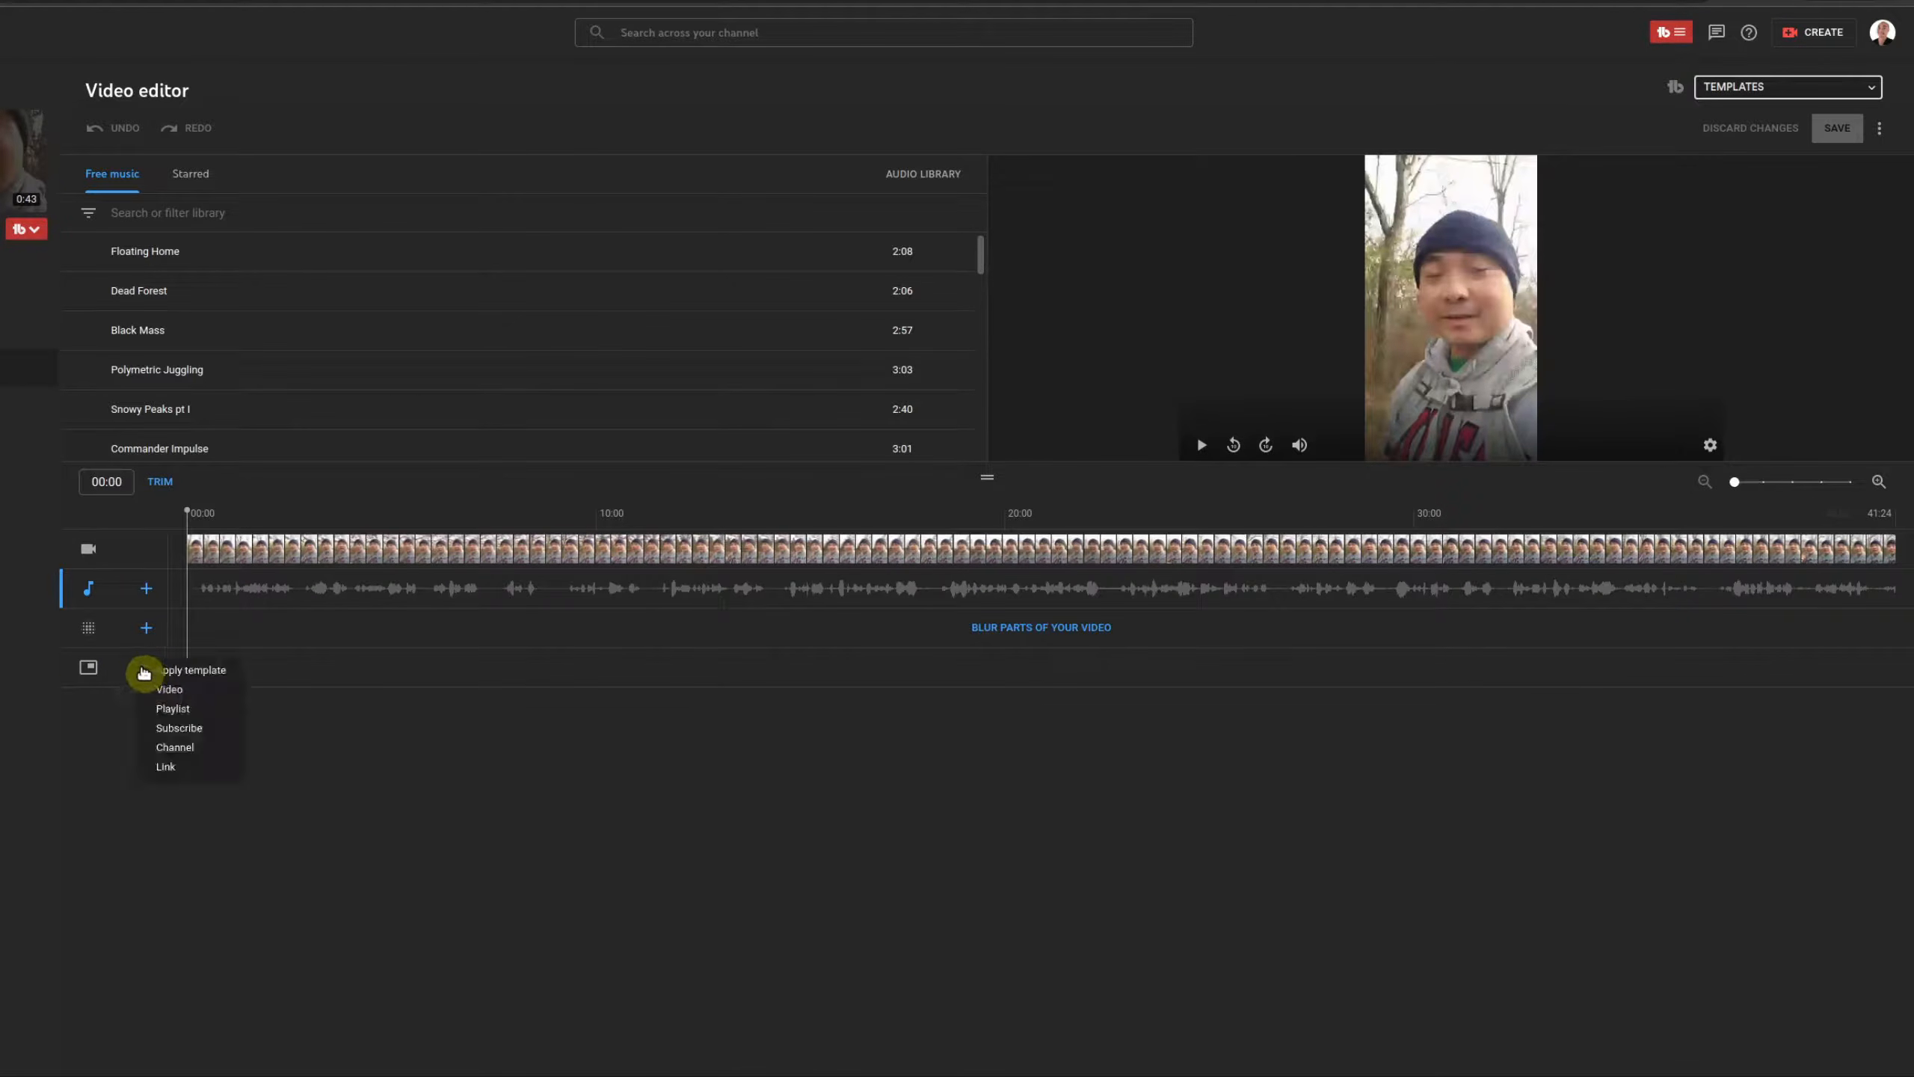
left_click(339, 773)
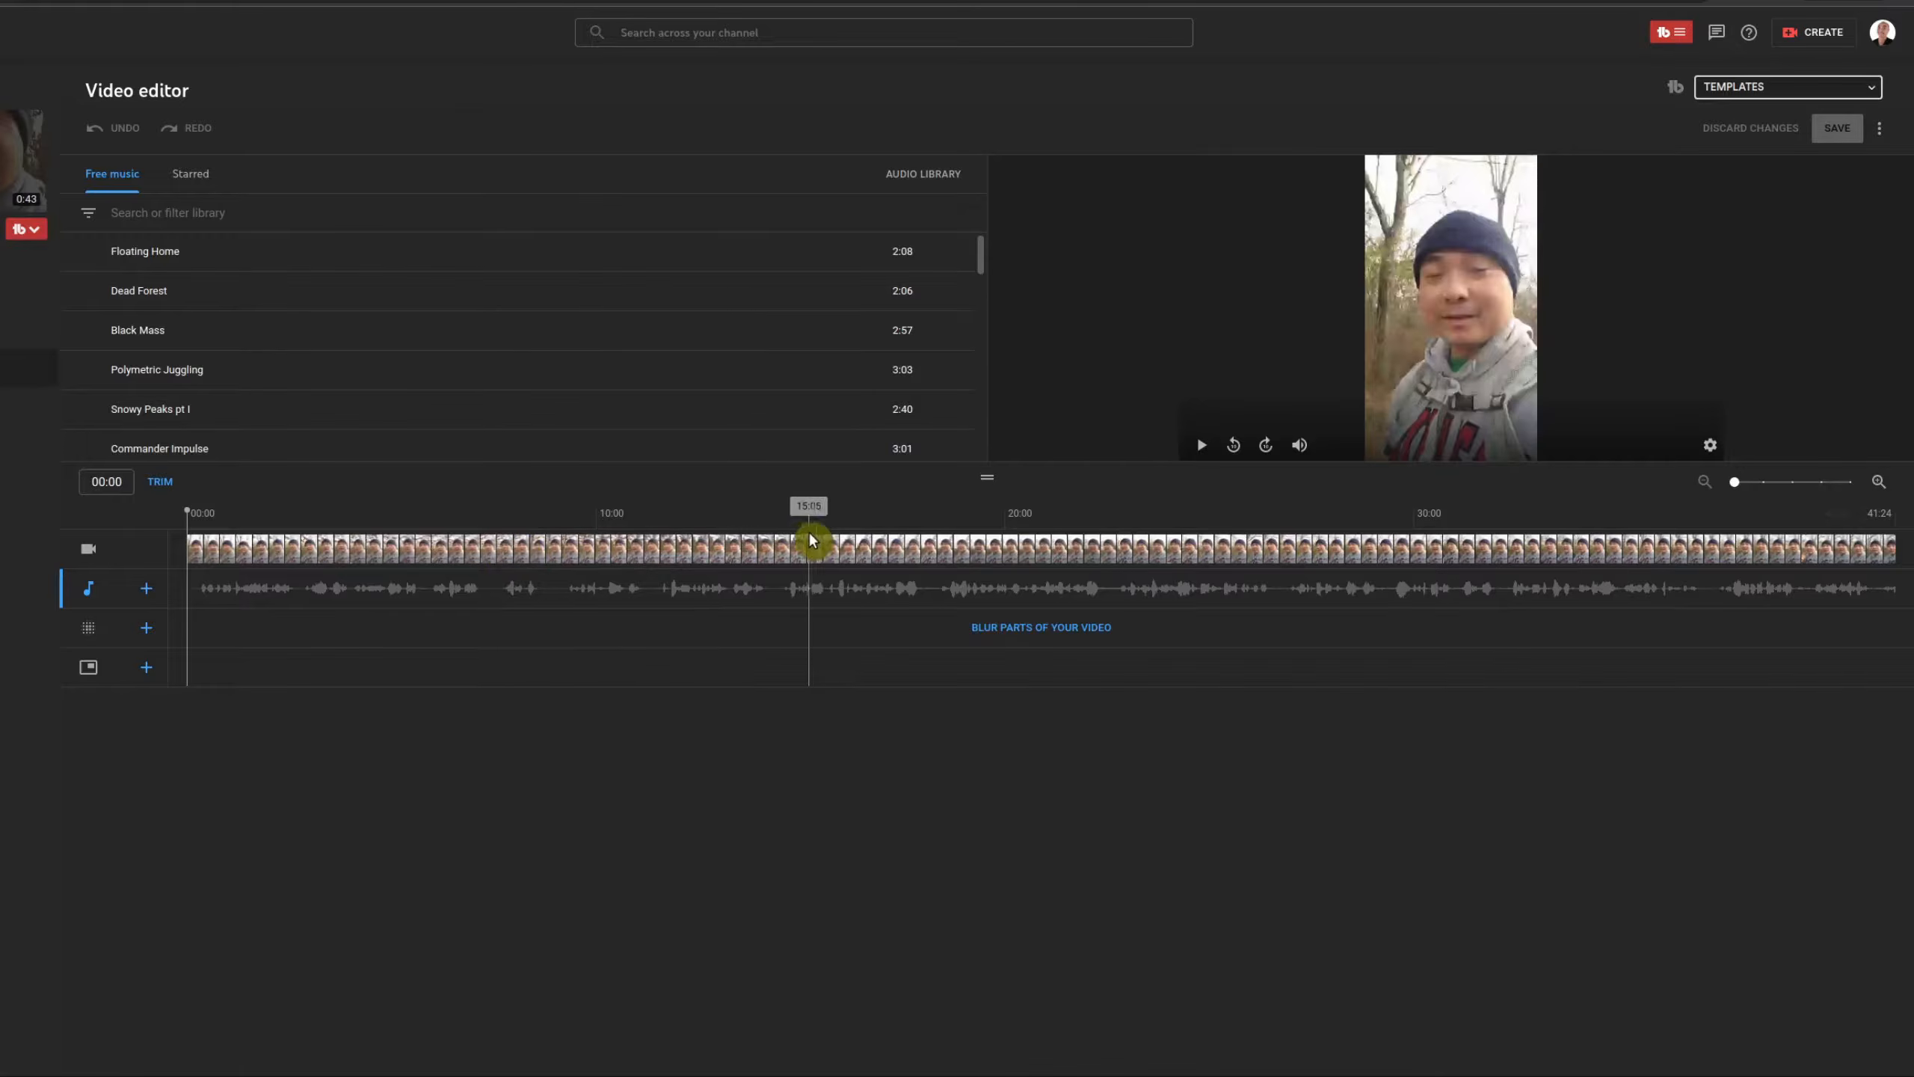
Step: Enter trim mode, shave a sliver off the clip's start, and preview the result
left_click(161, 482)
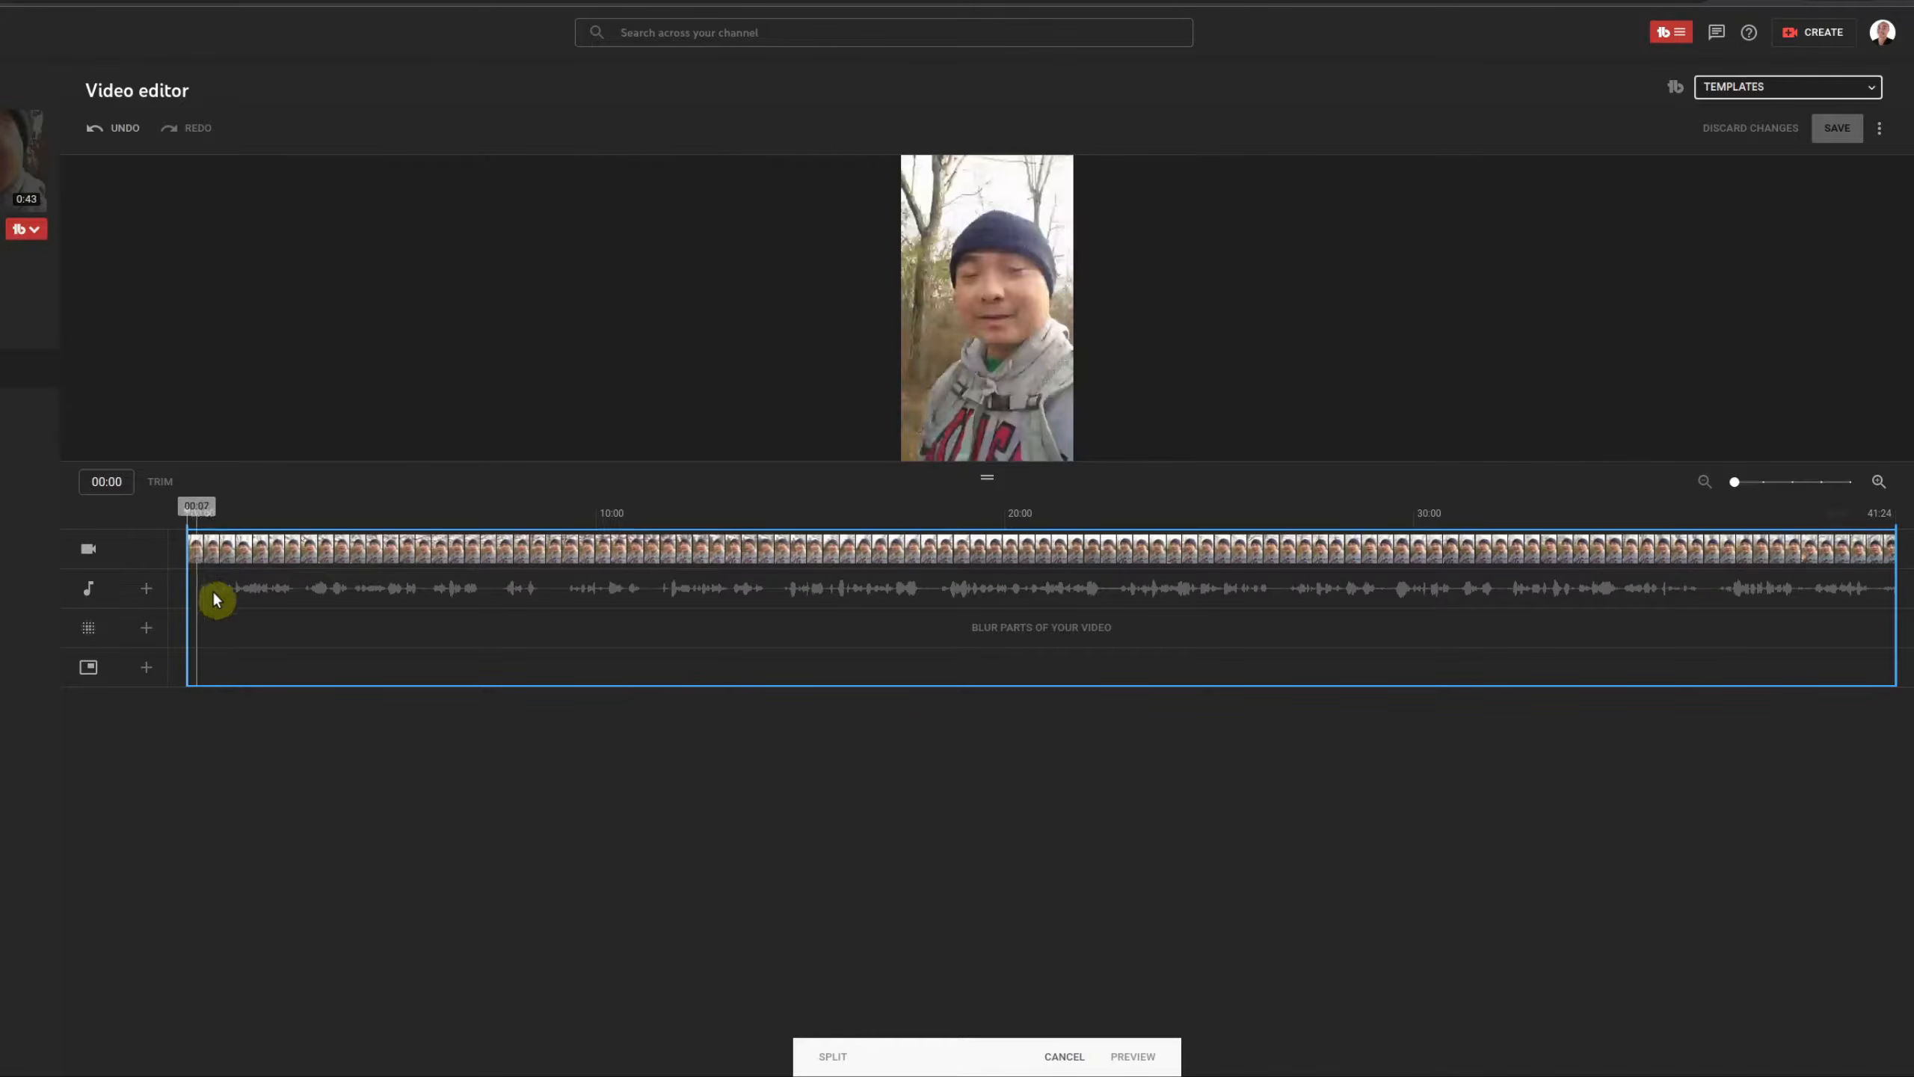
left_click(738, 447)
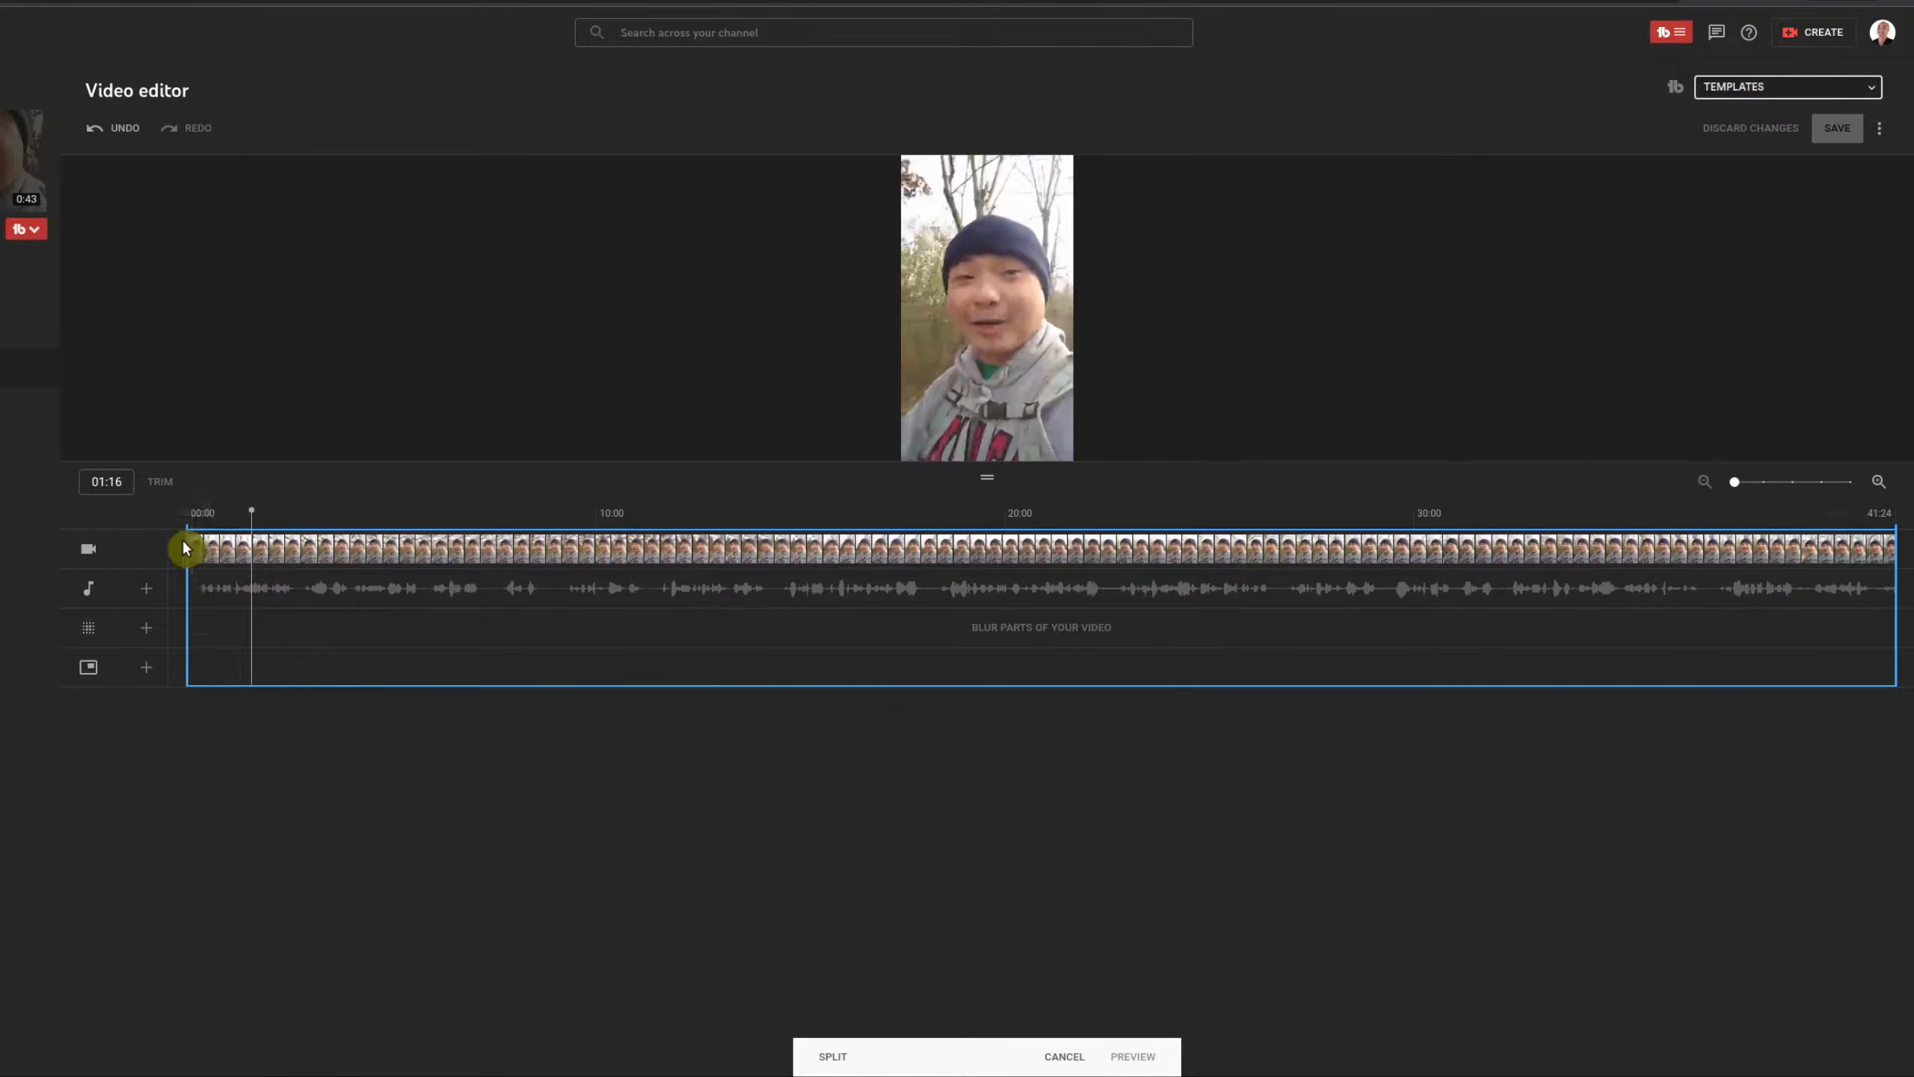
mouse_move(179, 553)
left_mouse_down()
mouse_move(355, 554)
mouse_move(186, 549)
left_mouse_up()
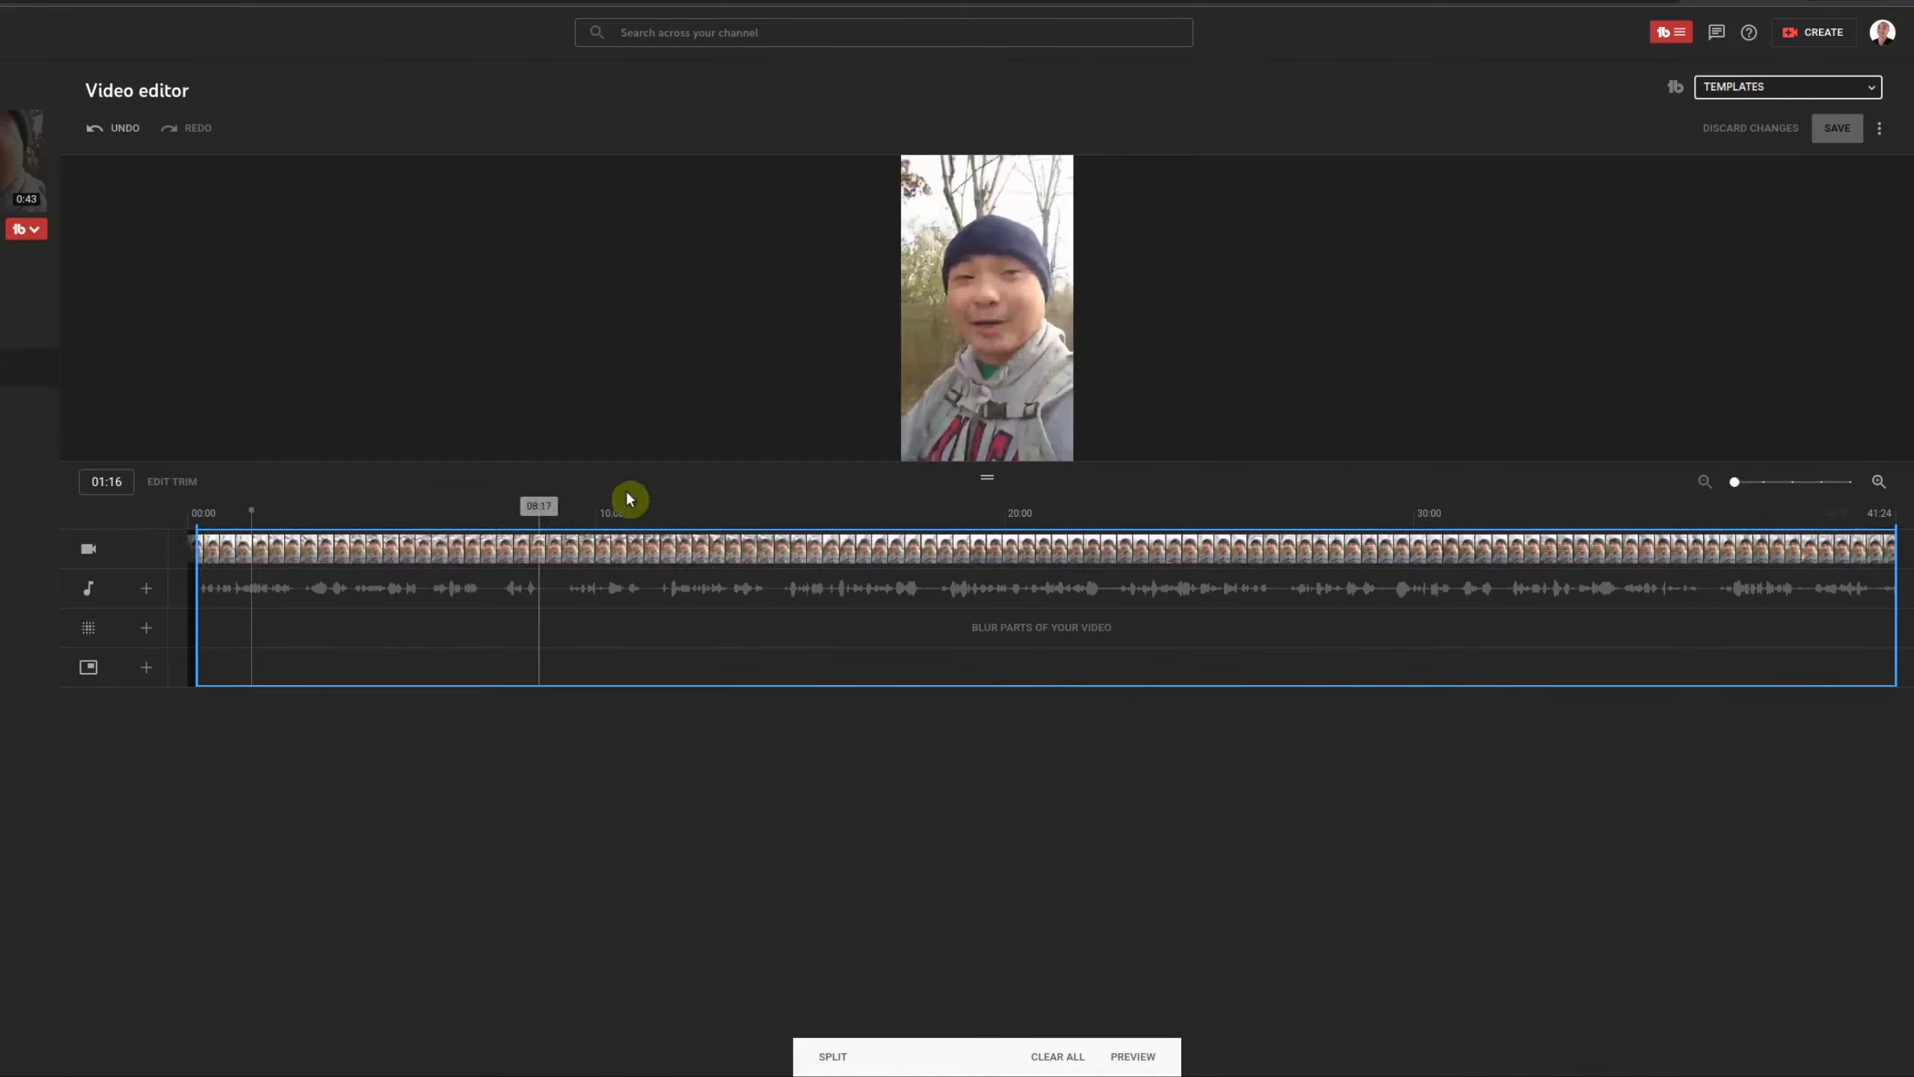
mouse_move(834, 444)
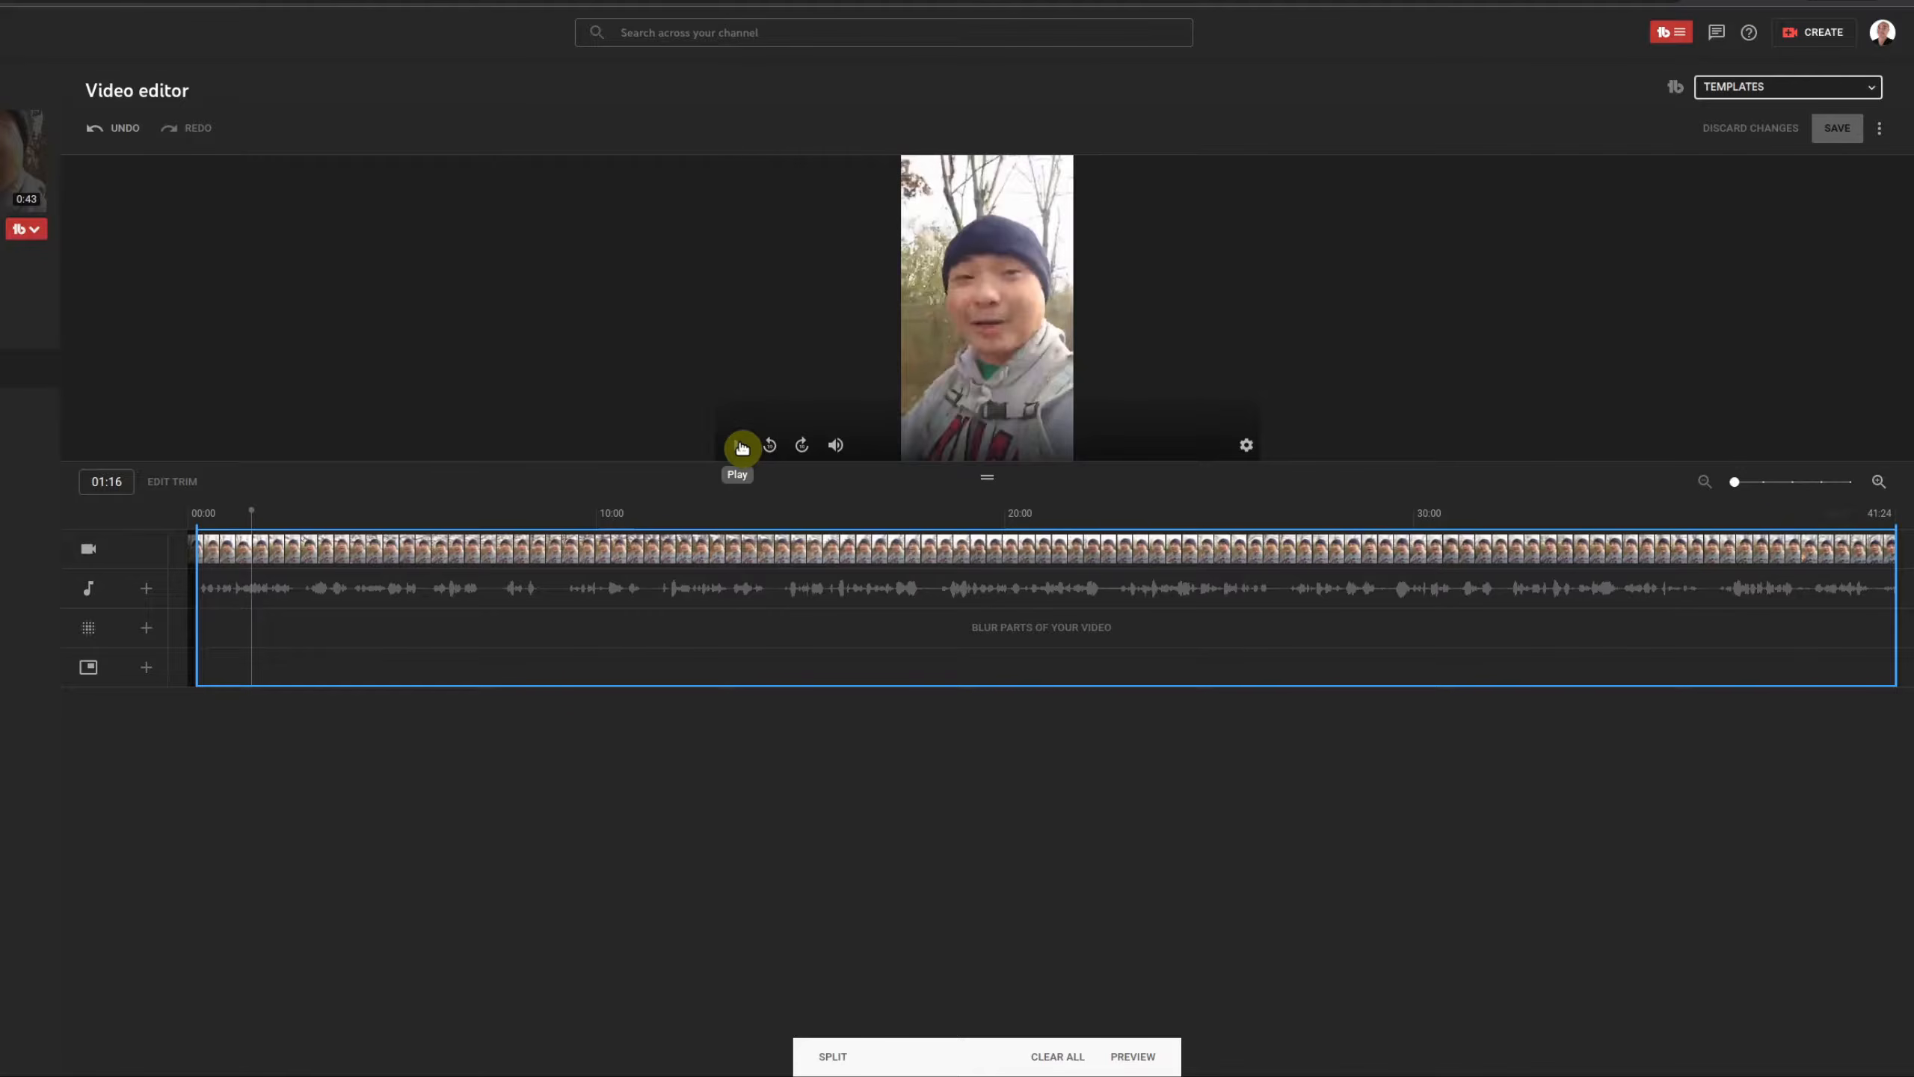
left_click(741, 448)
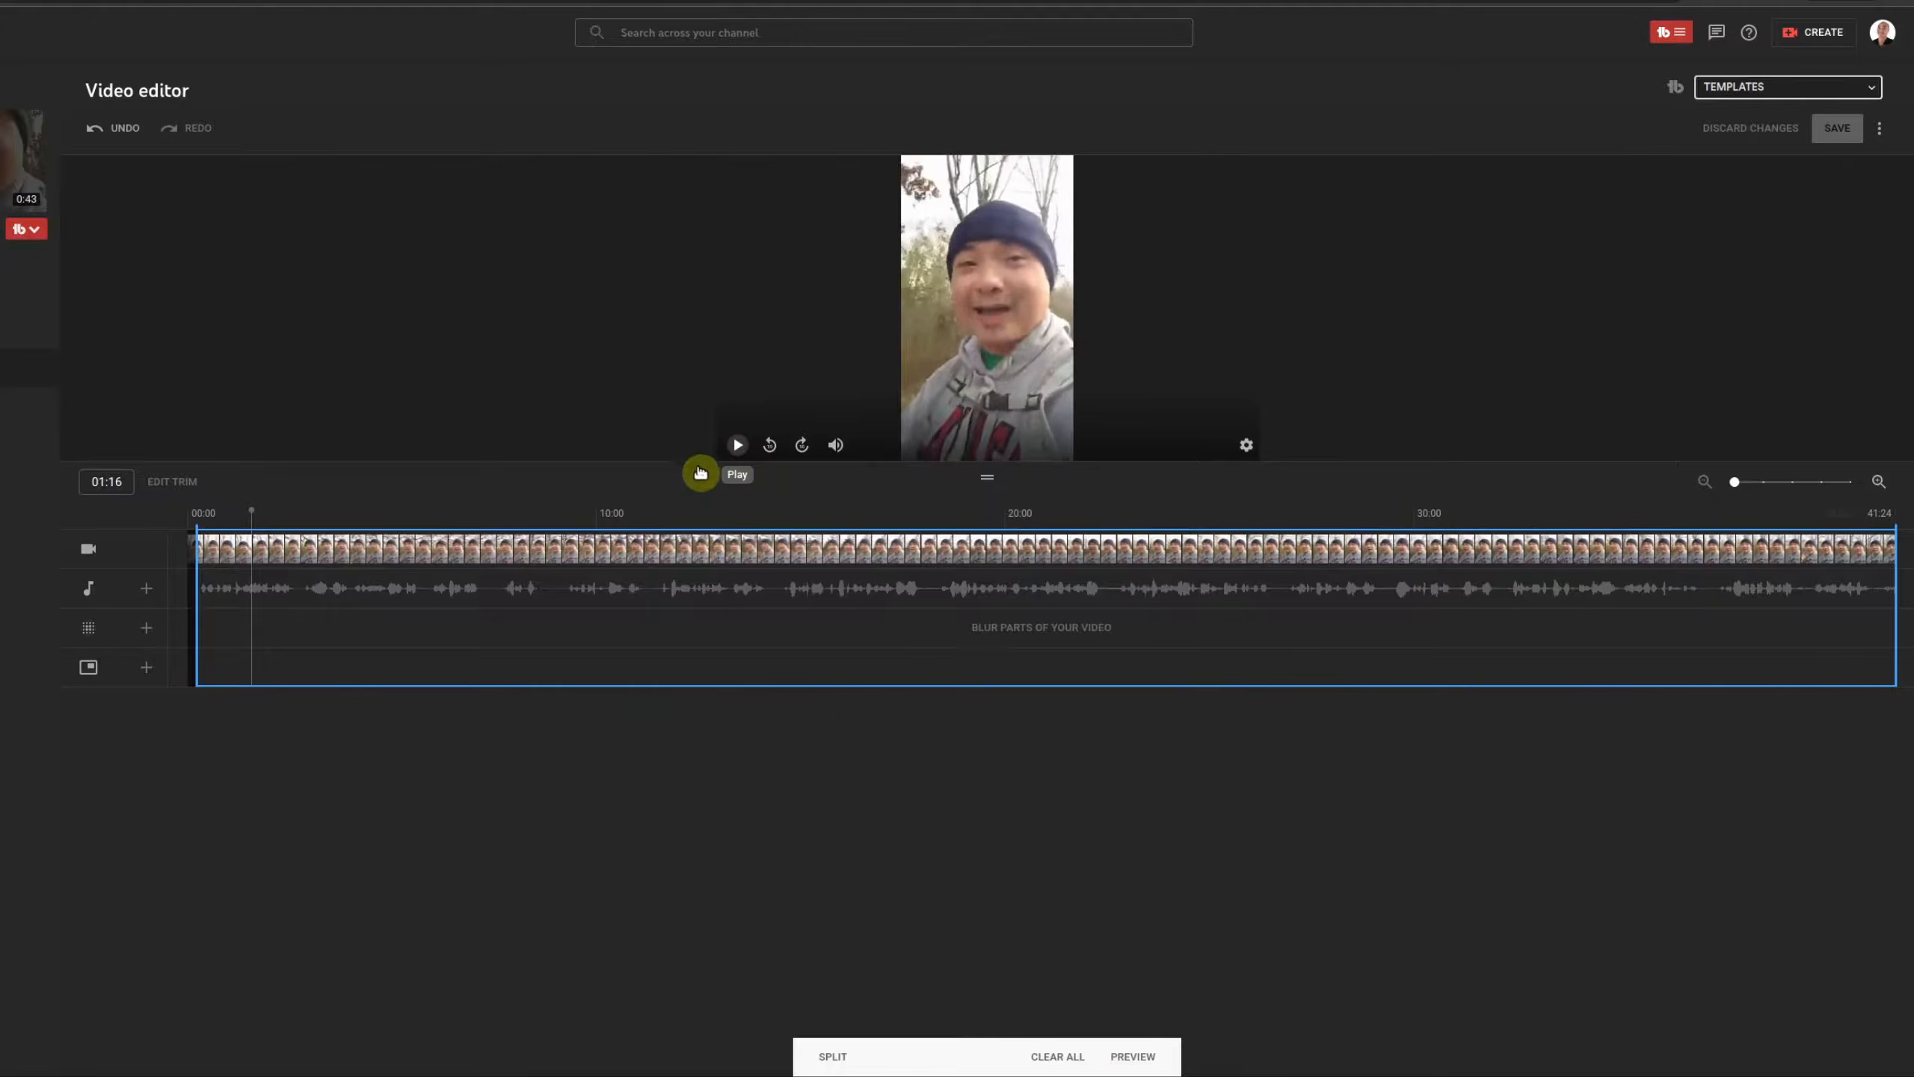
Step: Replay the preview from the beginning and from 08:02, leaving the playhead at 08:19
left_click(188, 525)
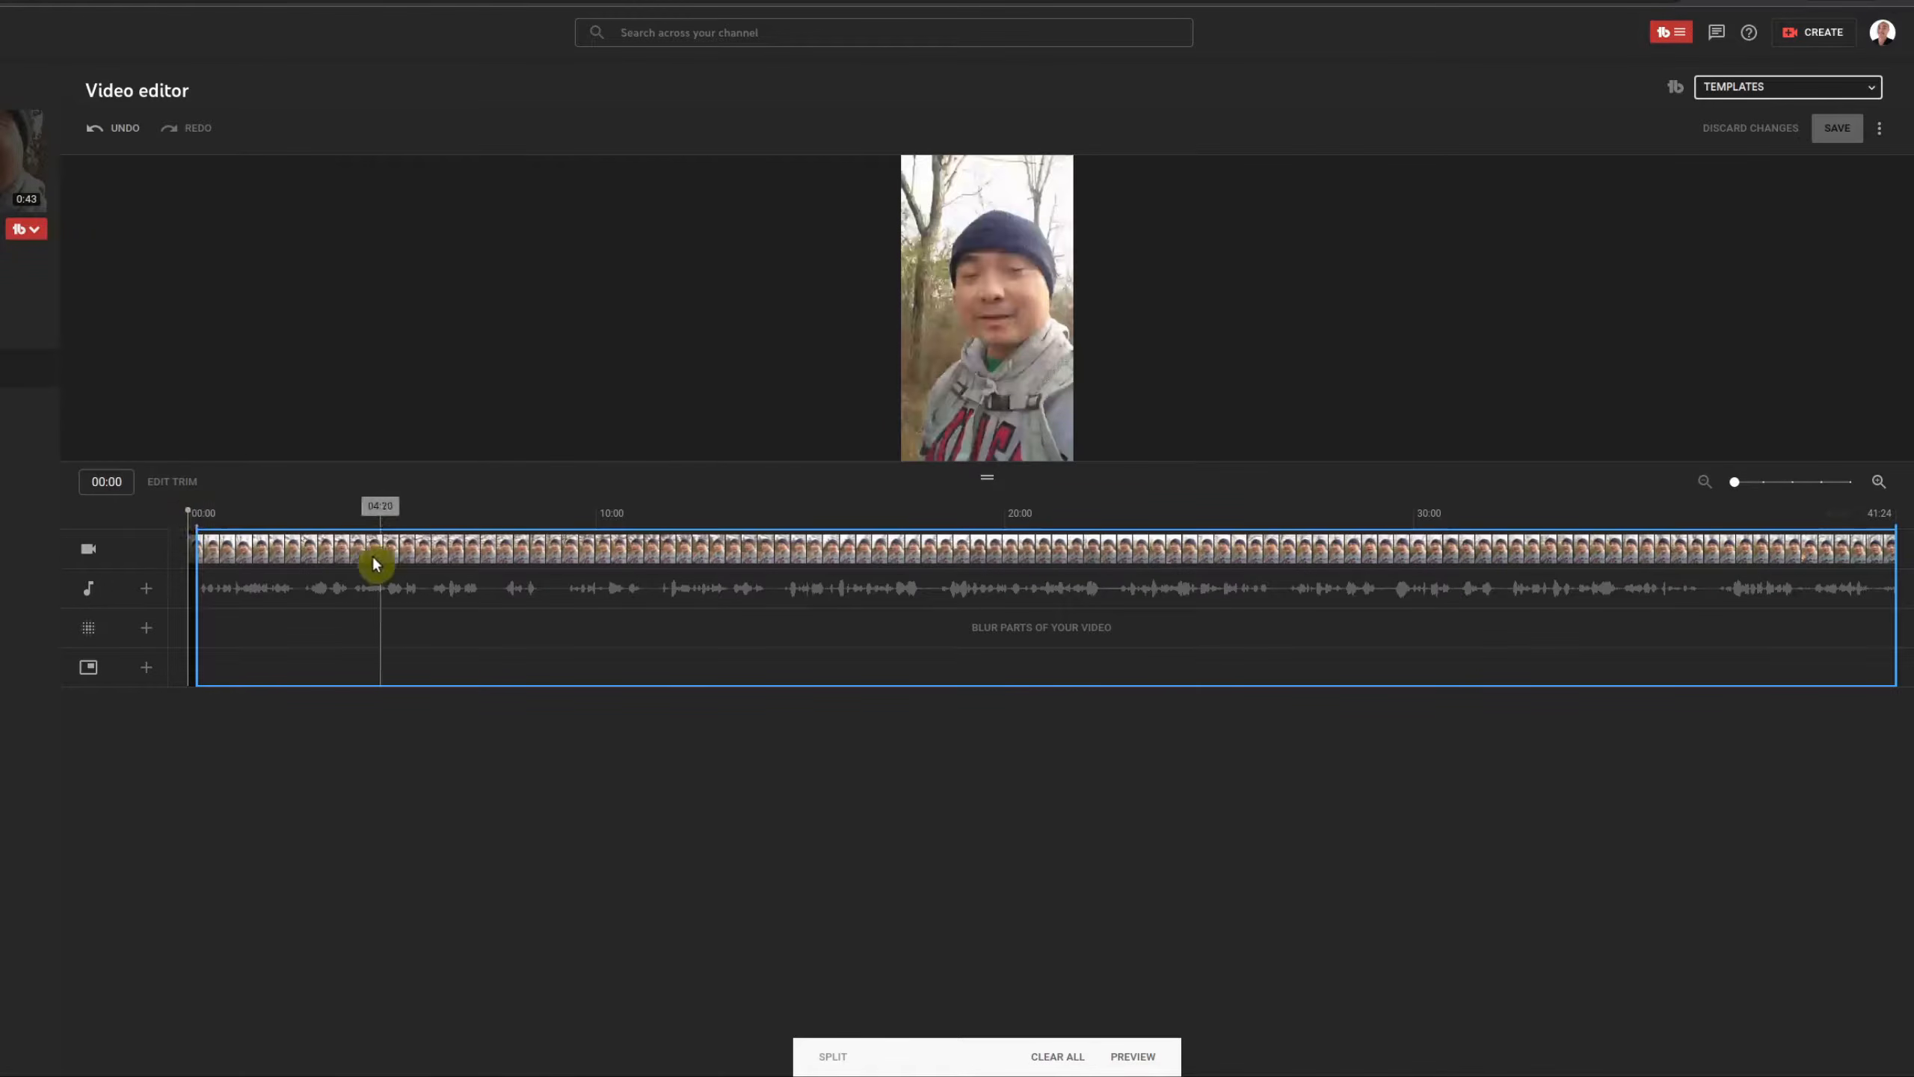
mouse_move(840, 450)
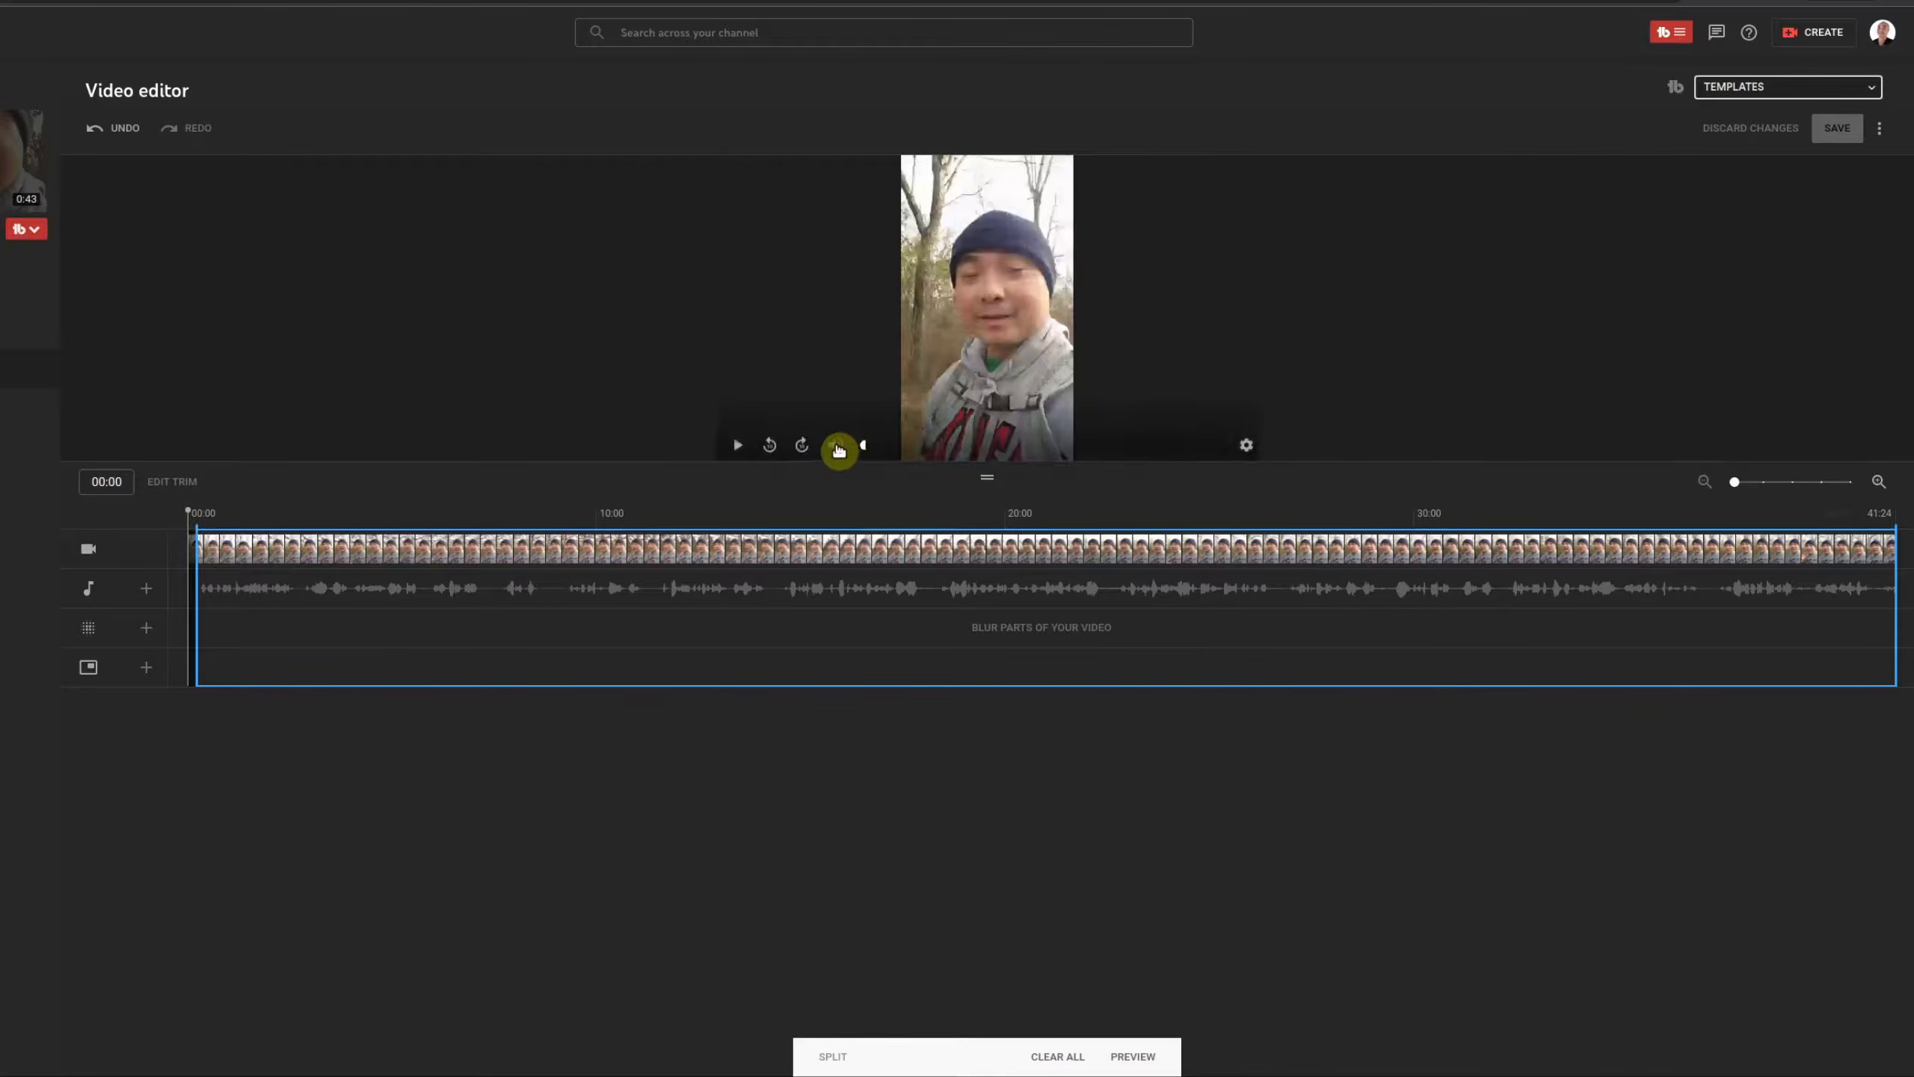
left_click(738, 445)
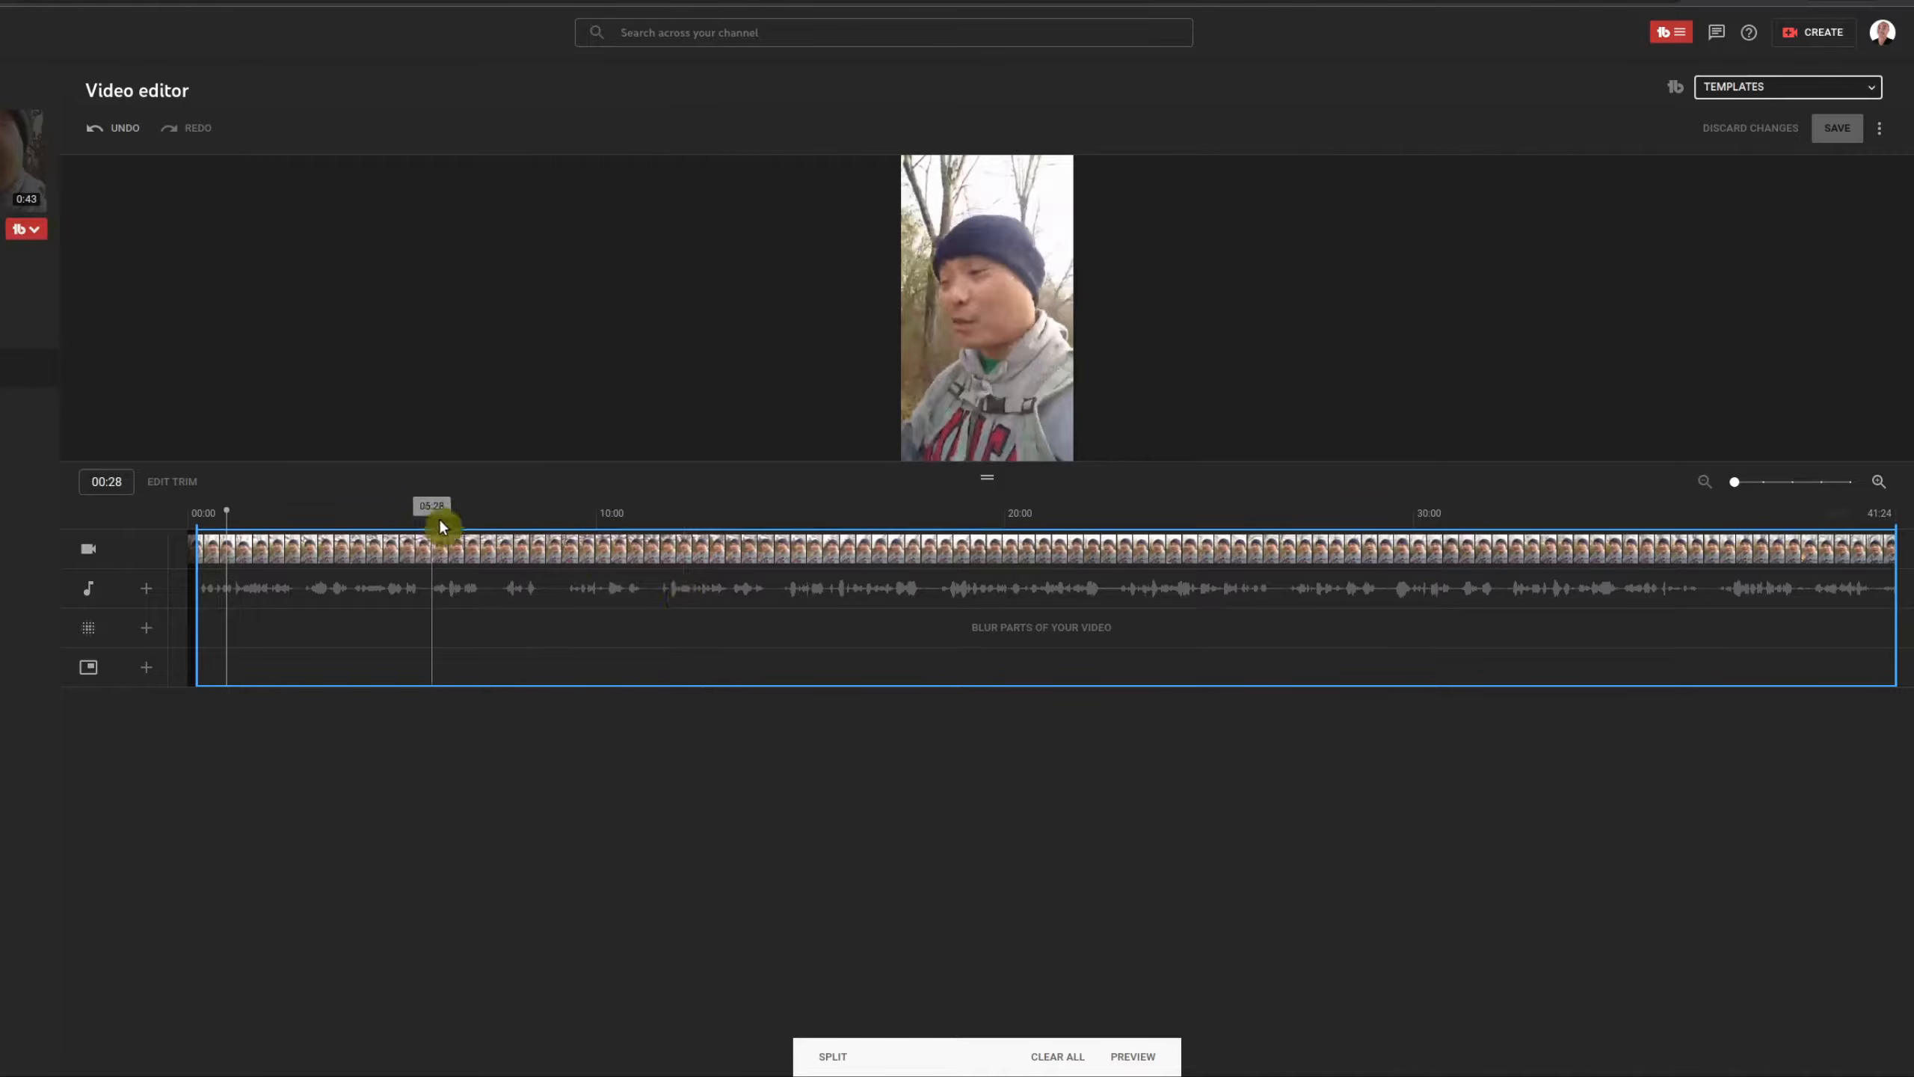
left_click(518, 534)
key("space")
key("space")
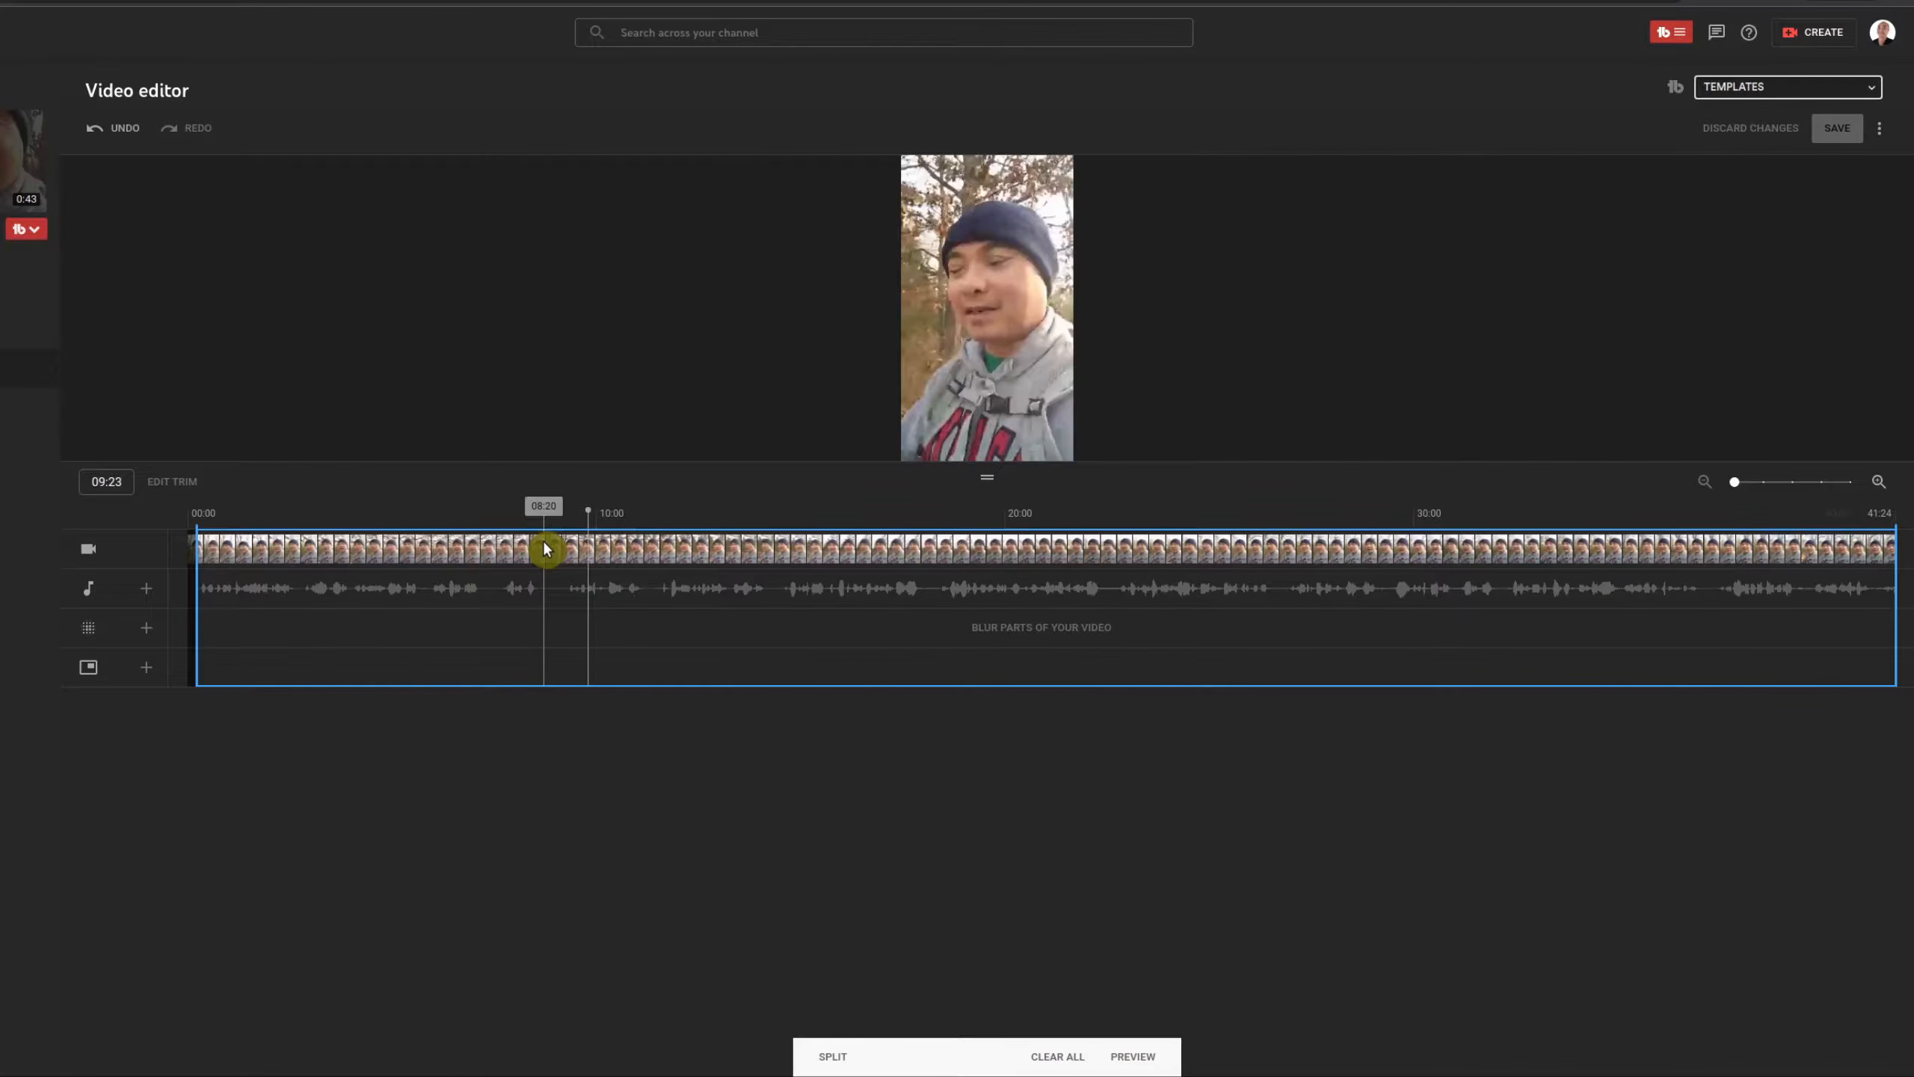
left_click(544, 524)
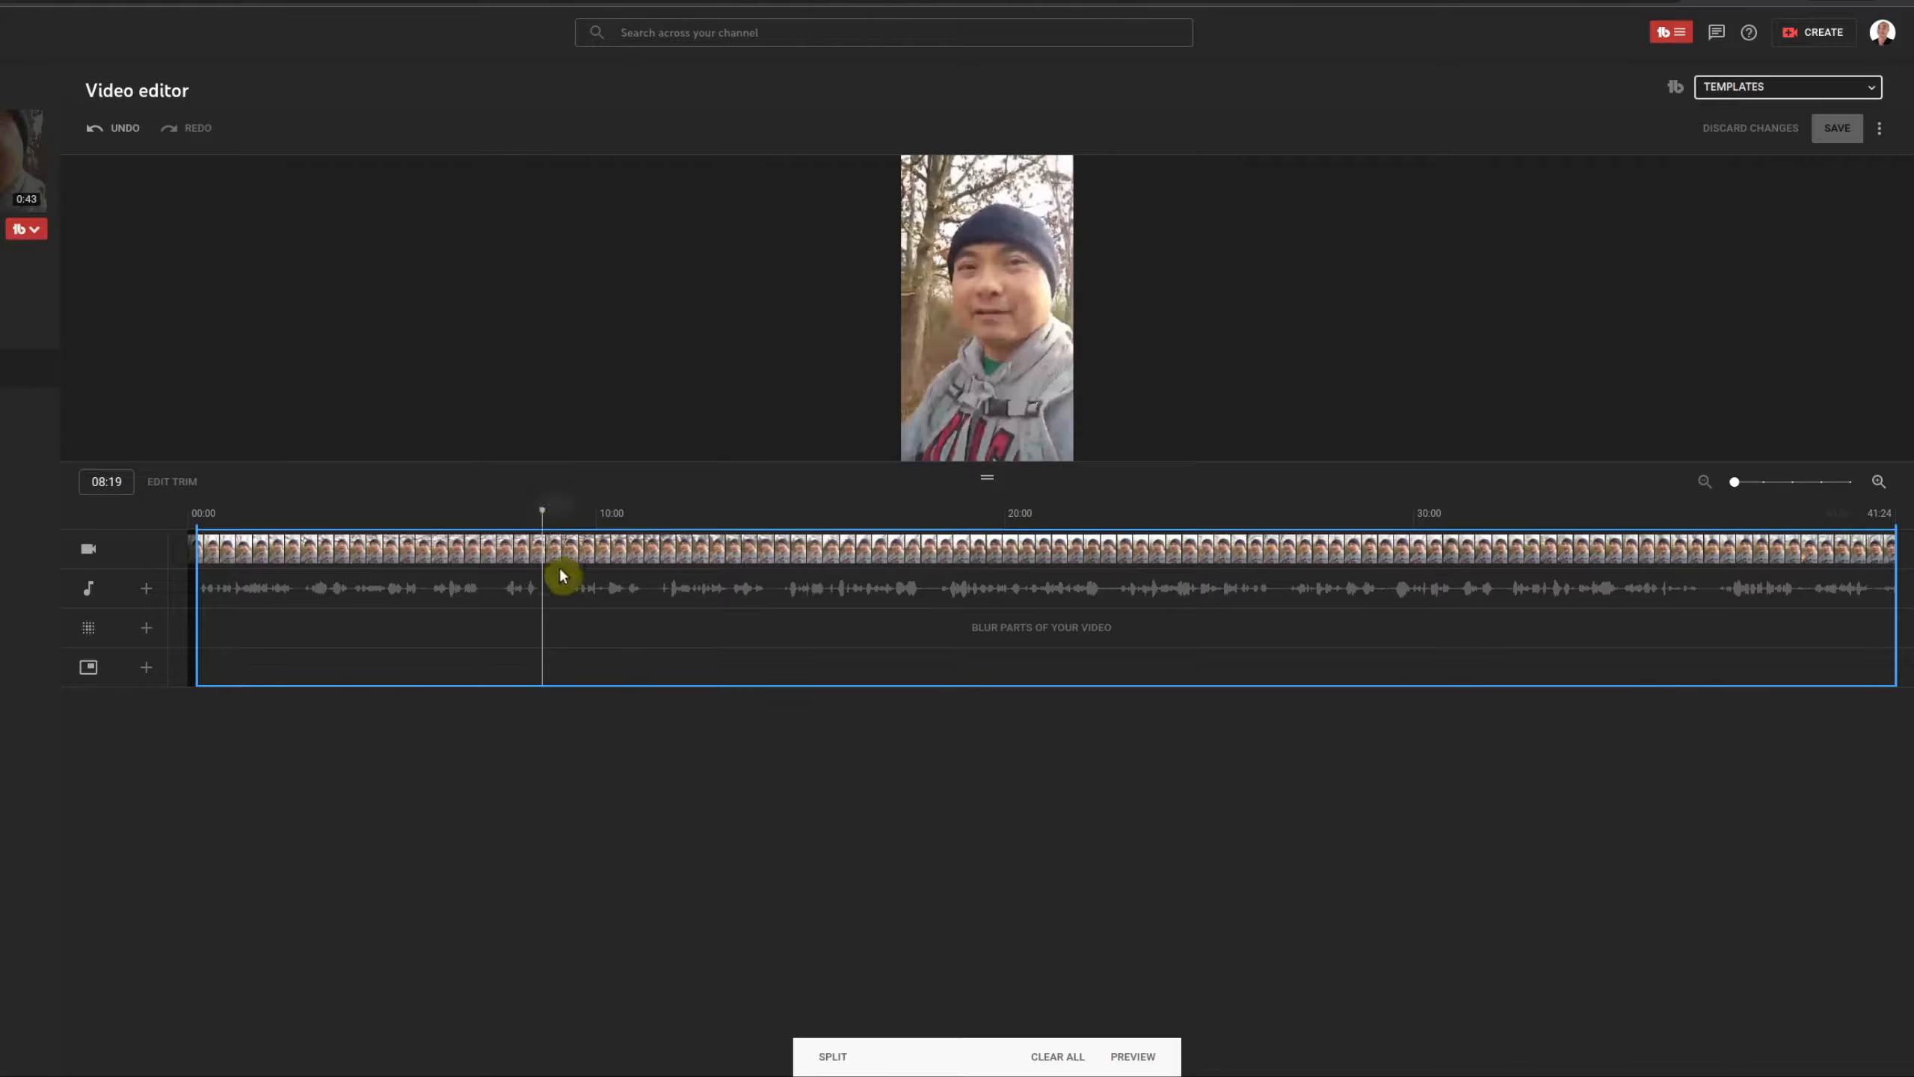
Step: Split the clip at 08:19, cut out a short section after it, and preview from 06:27
left_click(841, 1060)
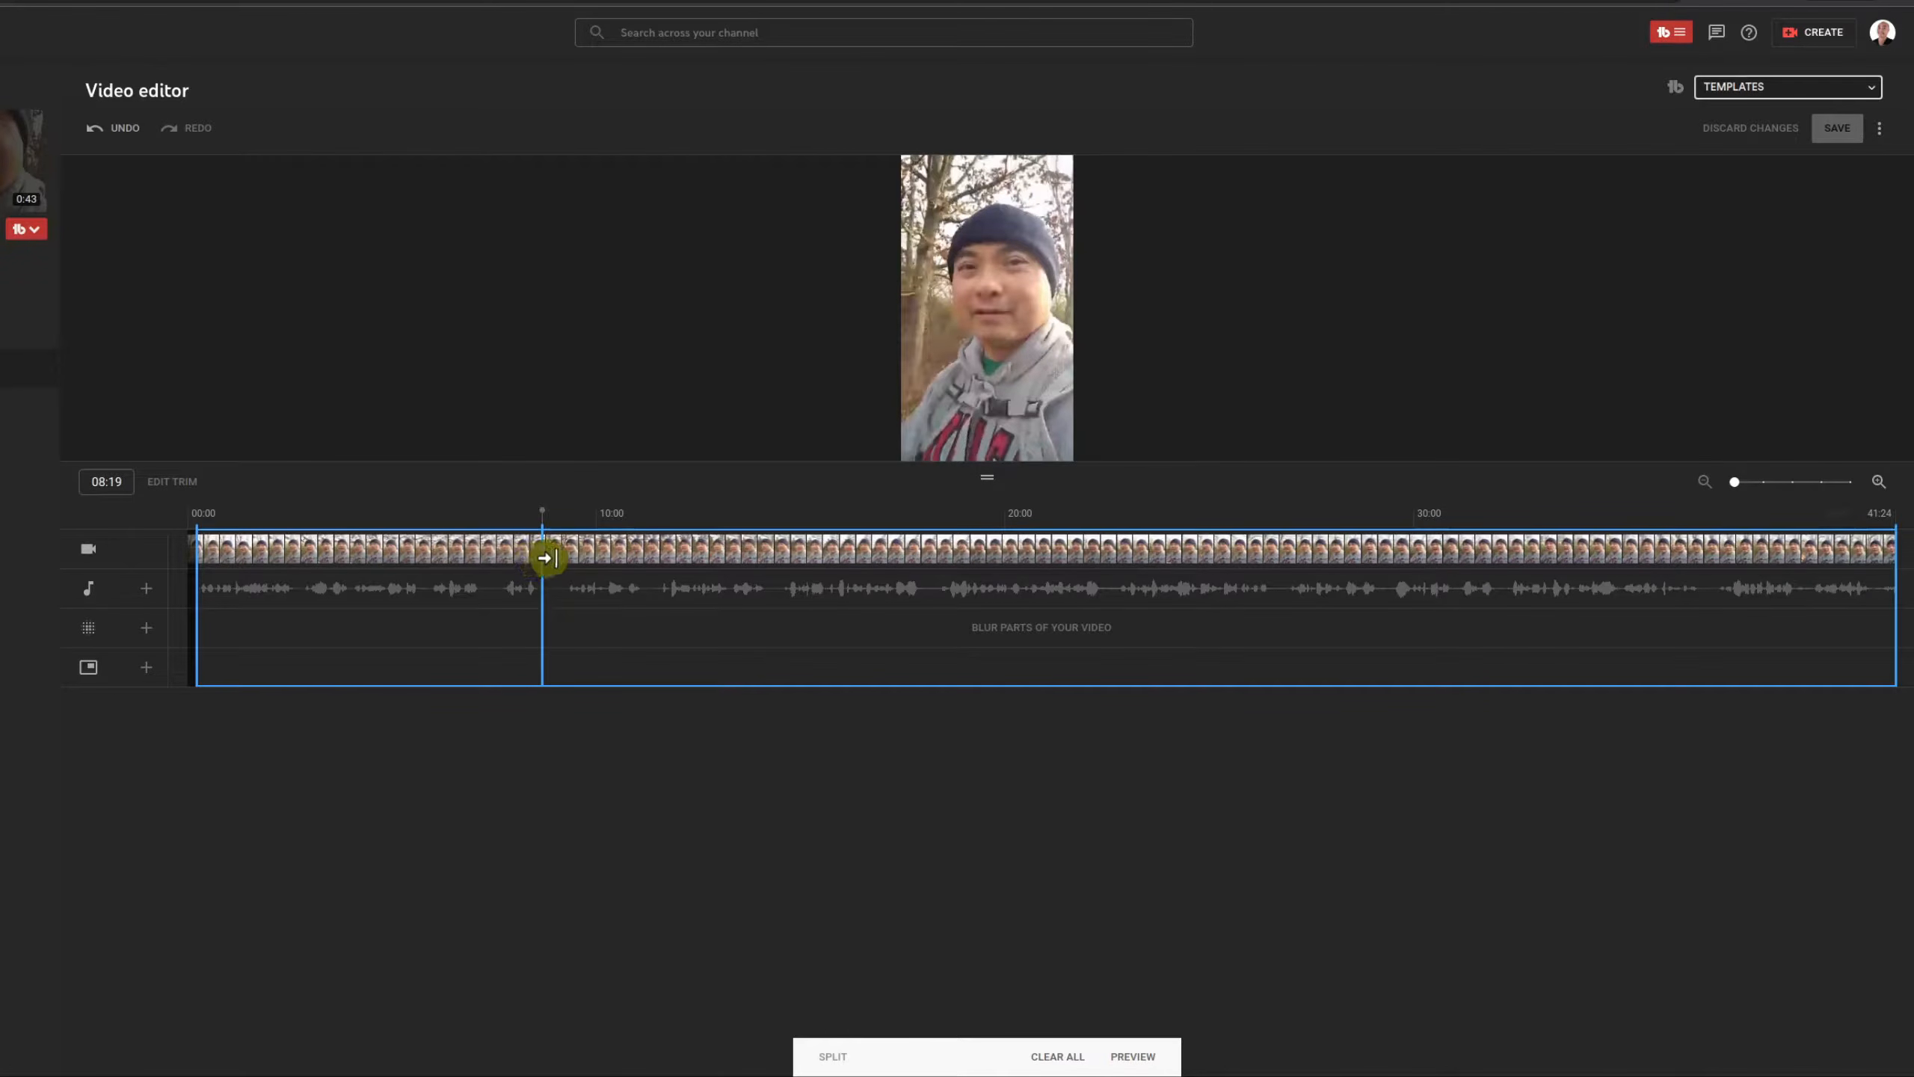
left_click_drag(547, 557, 555, 560)
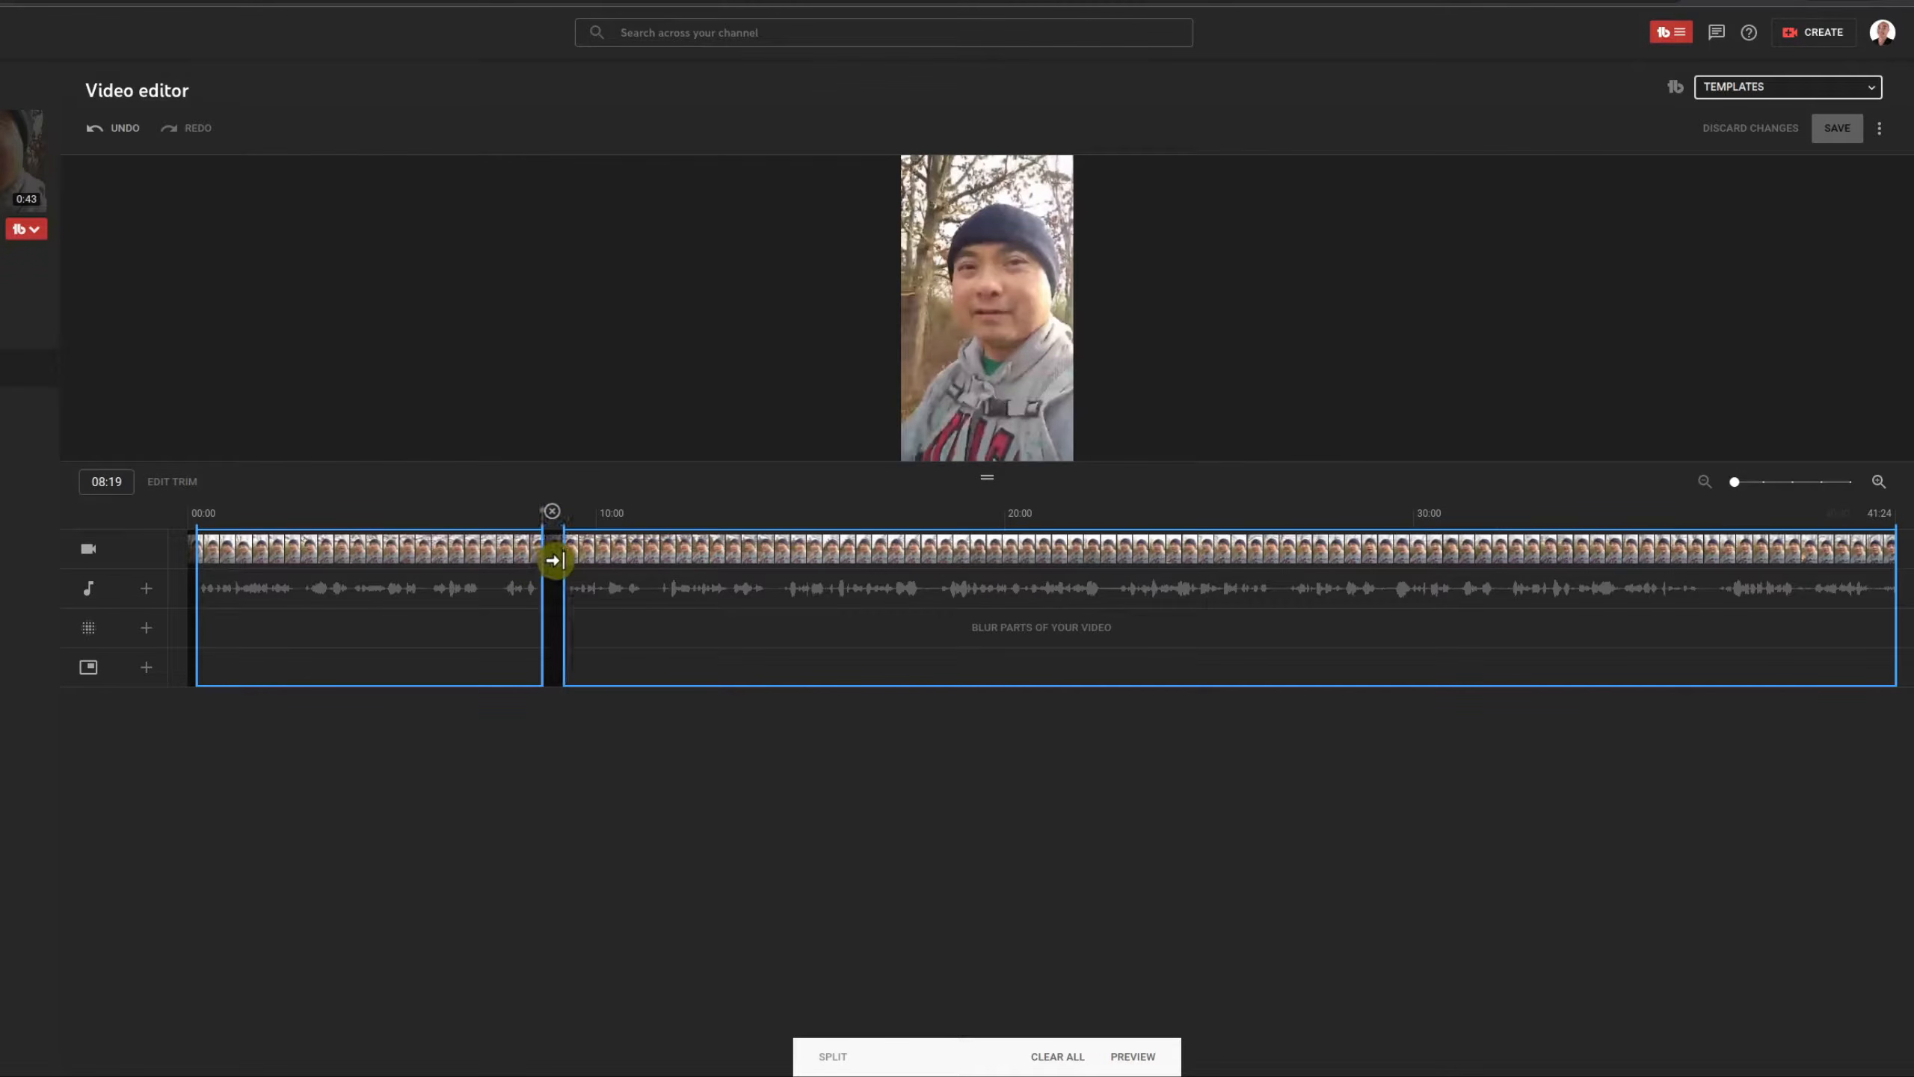
left_click(471, 514)
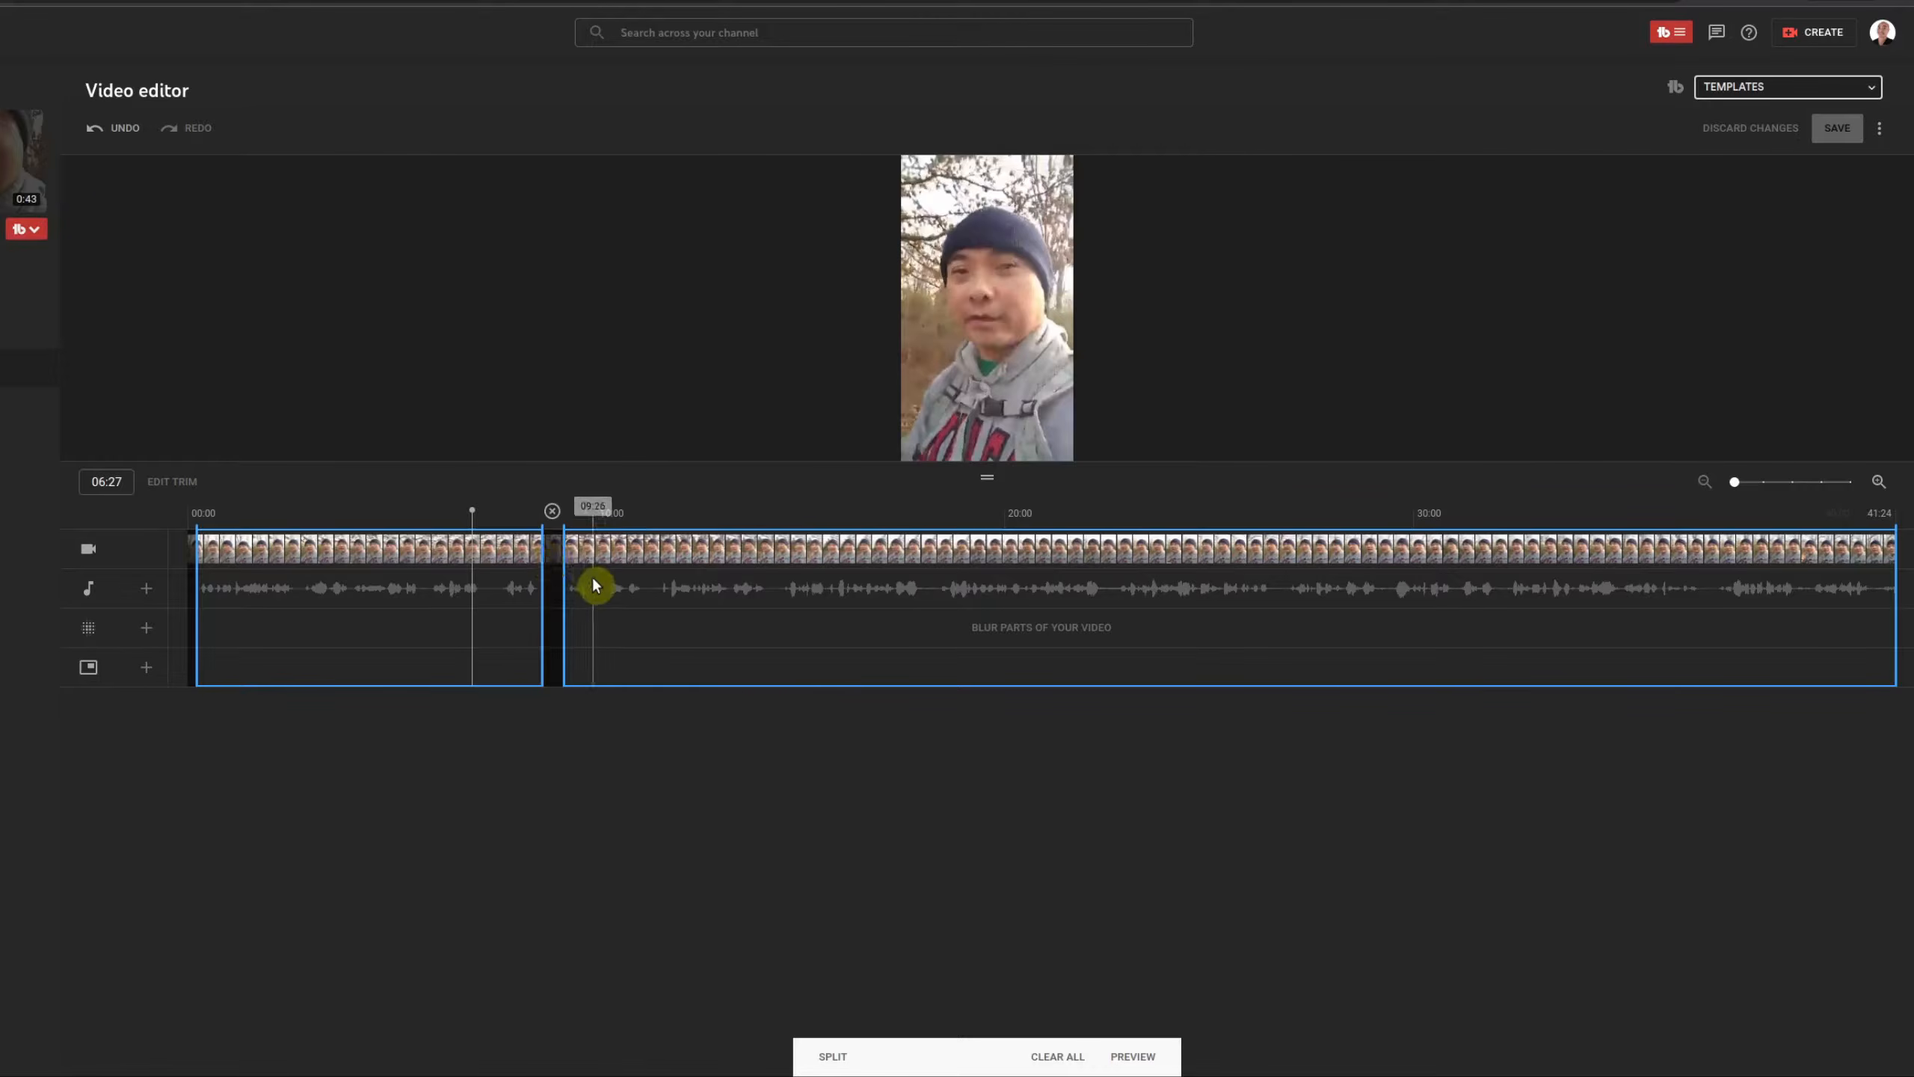
left_click(737, 447)
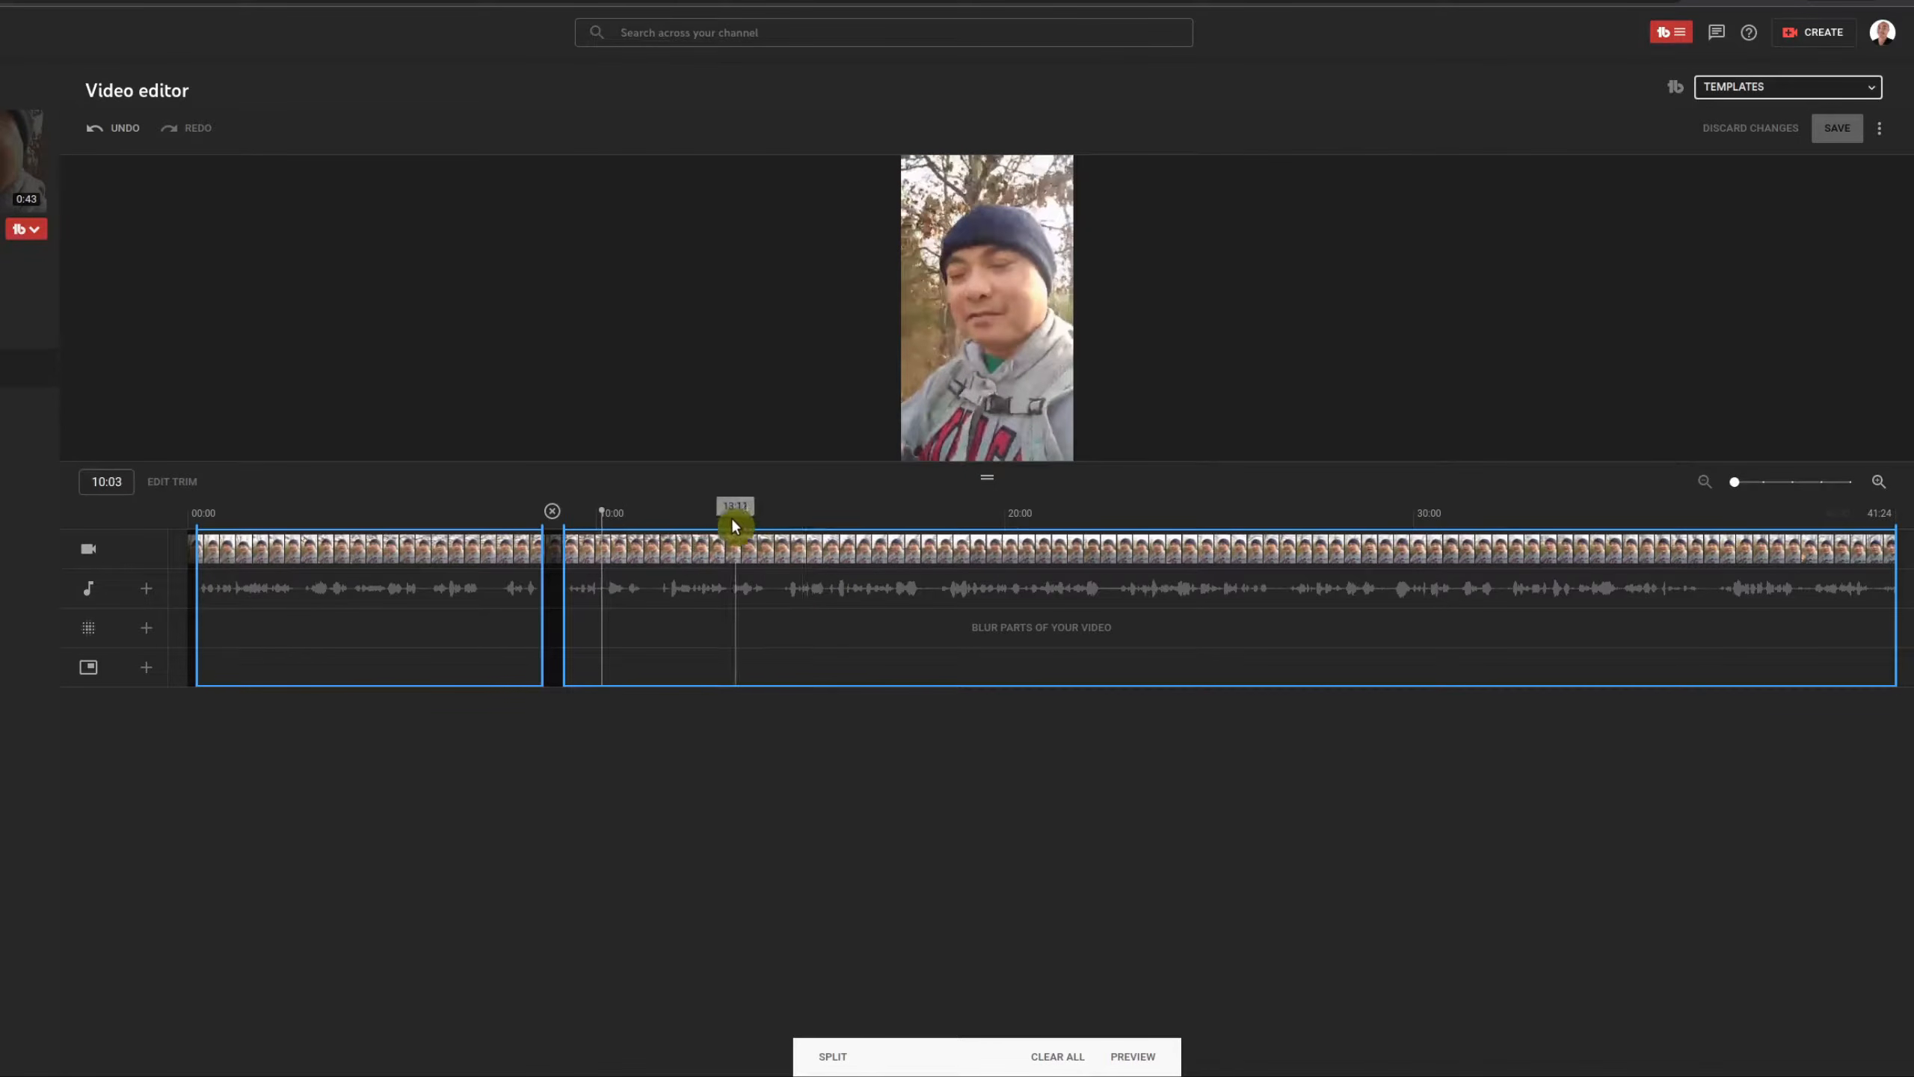
Step: Play the ending from 40:19, then pull the end handle in to finish at 41:06
left_click(1854, 684)
key("space")
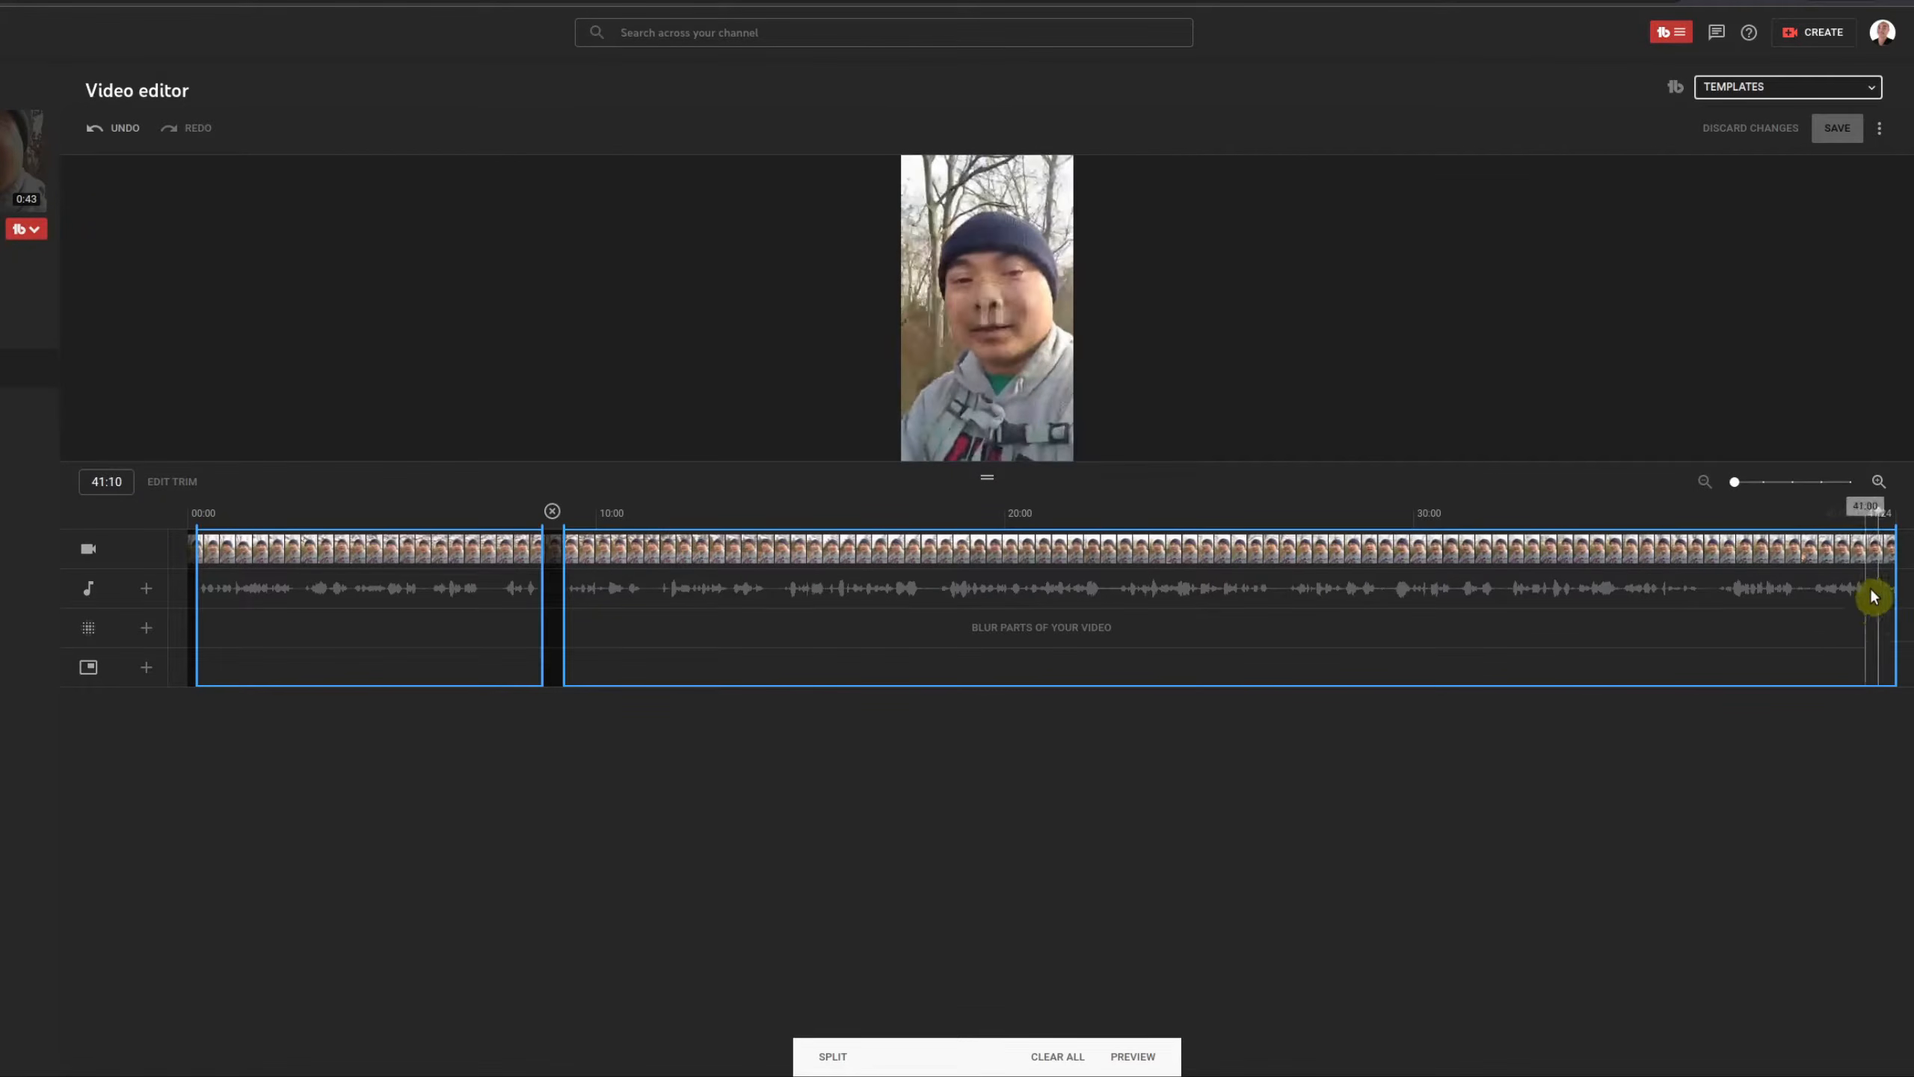
left_click(1874, 525)
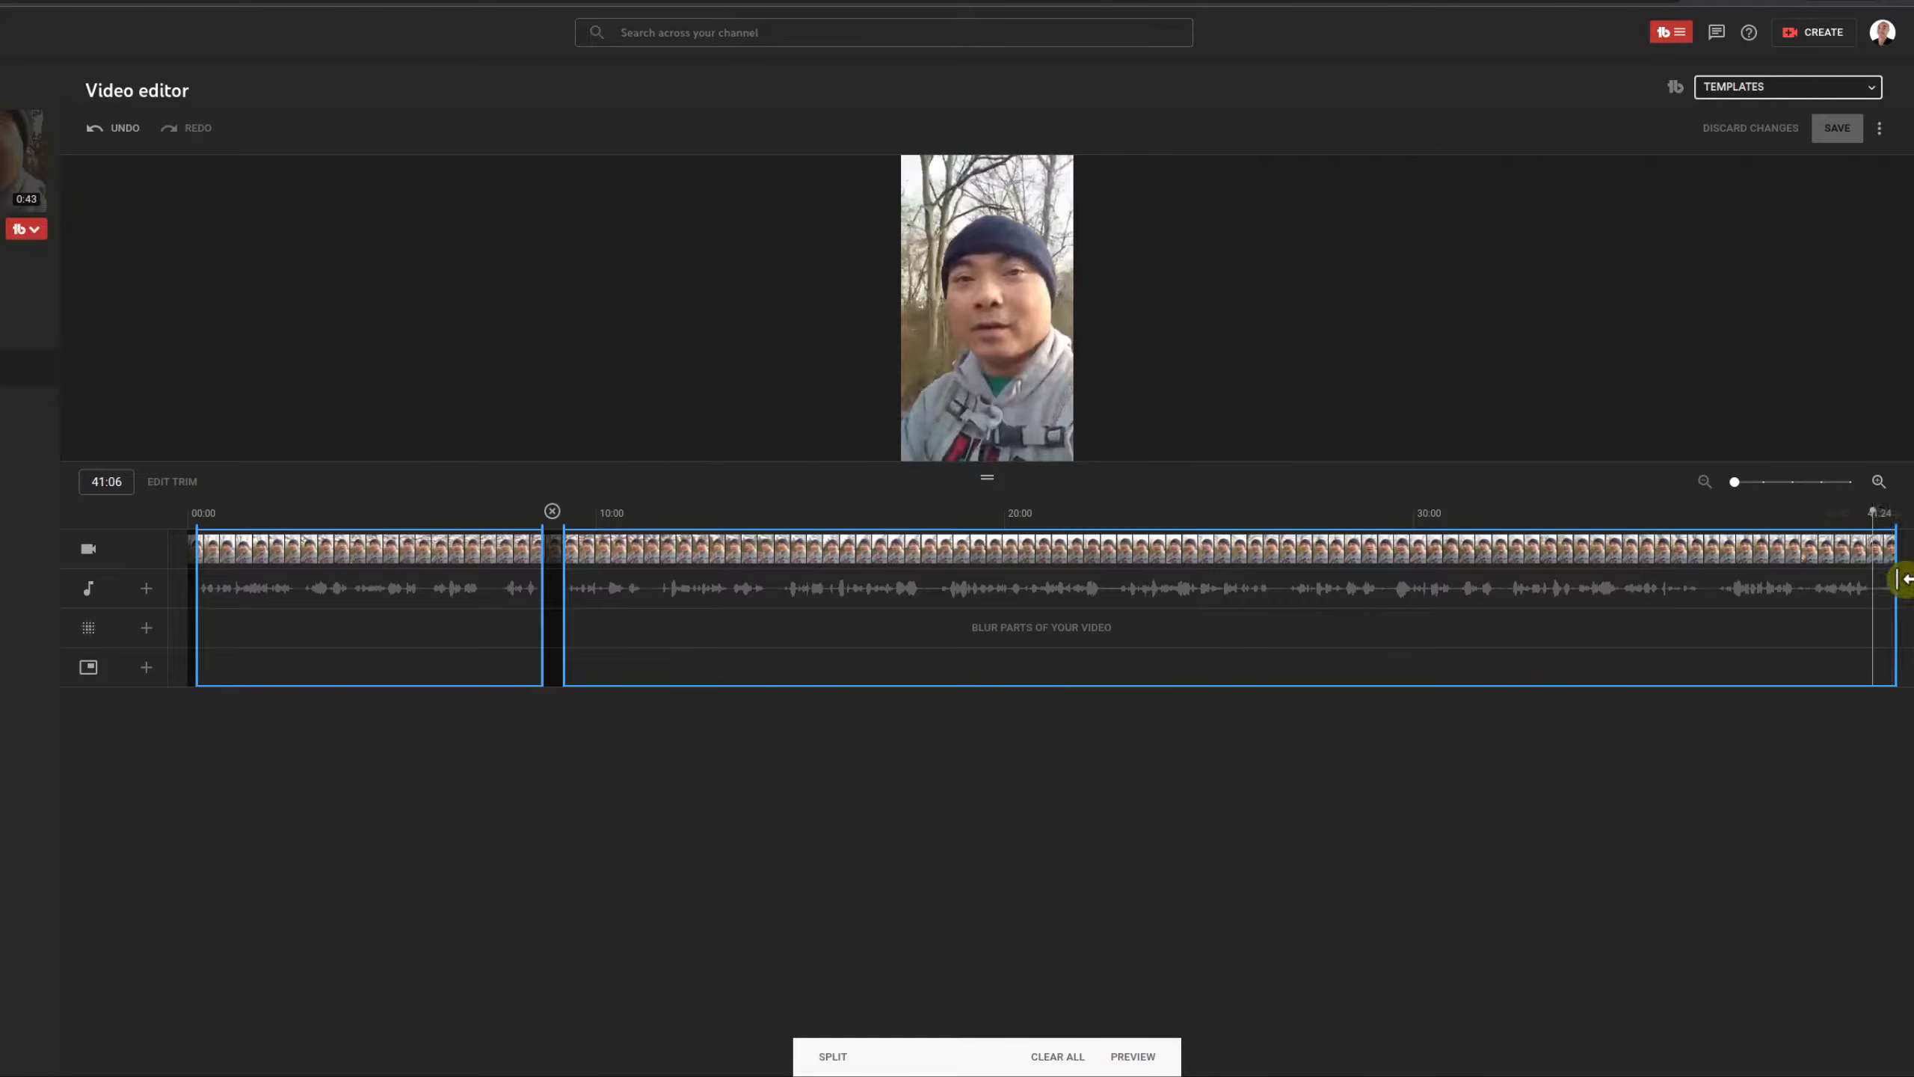
left_click_drag(1898, 579, 1890, 579)
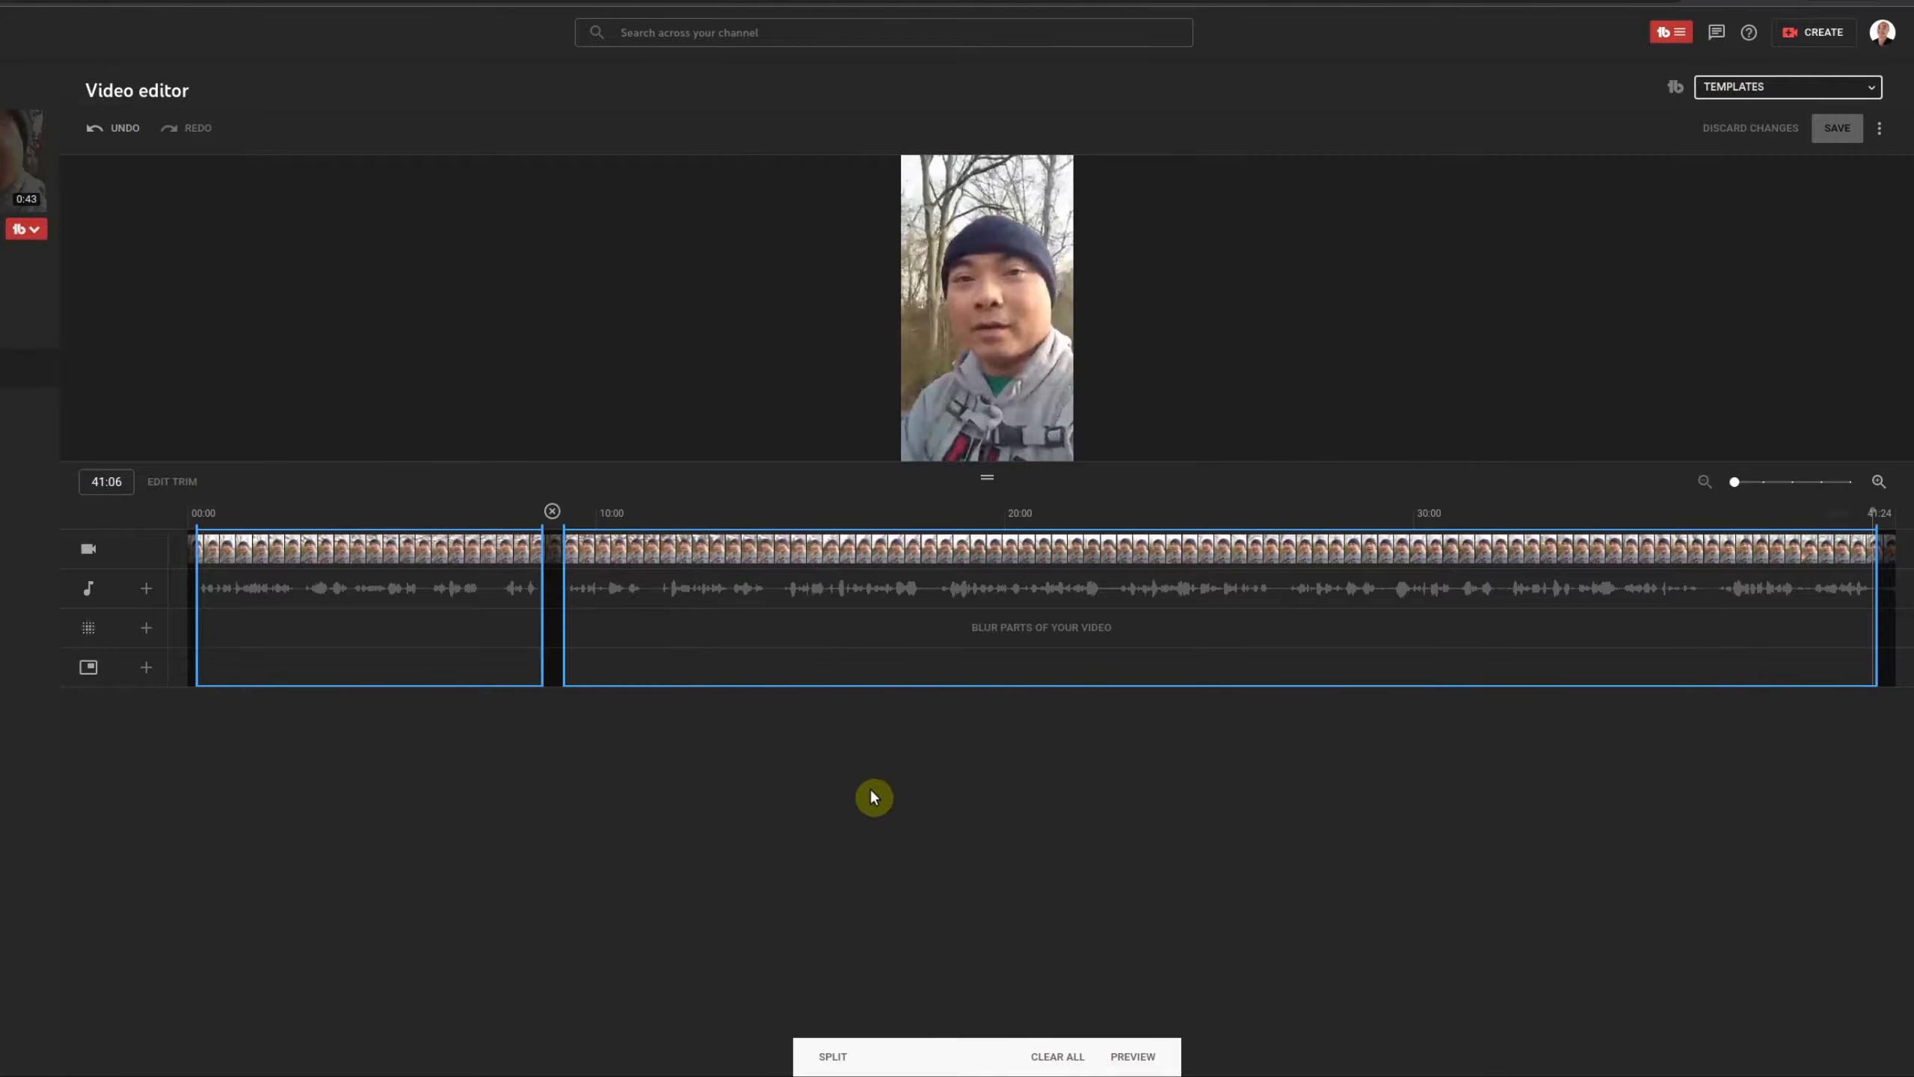
Step: Apply the trim and play the edited Short from 00:00
left_click(1125, 1058)
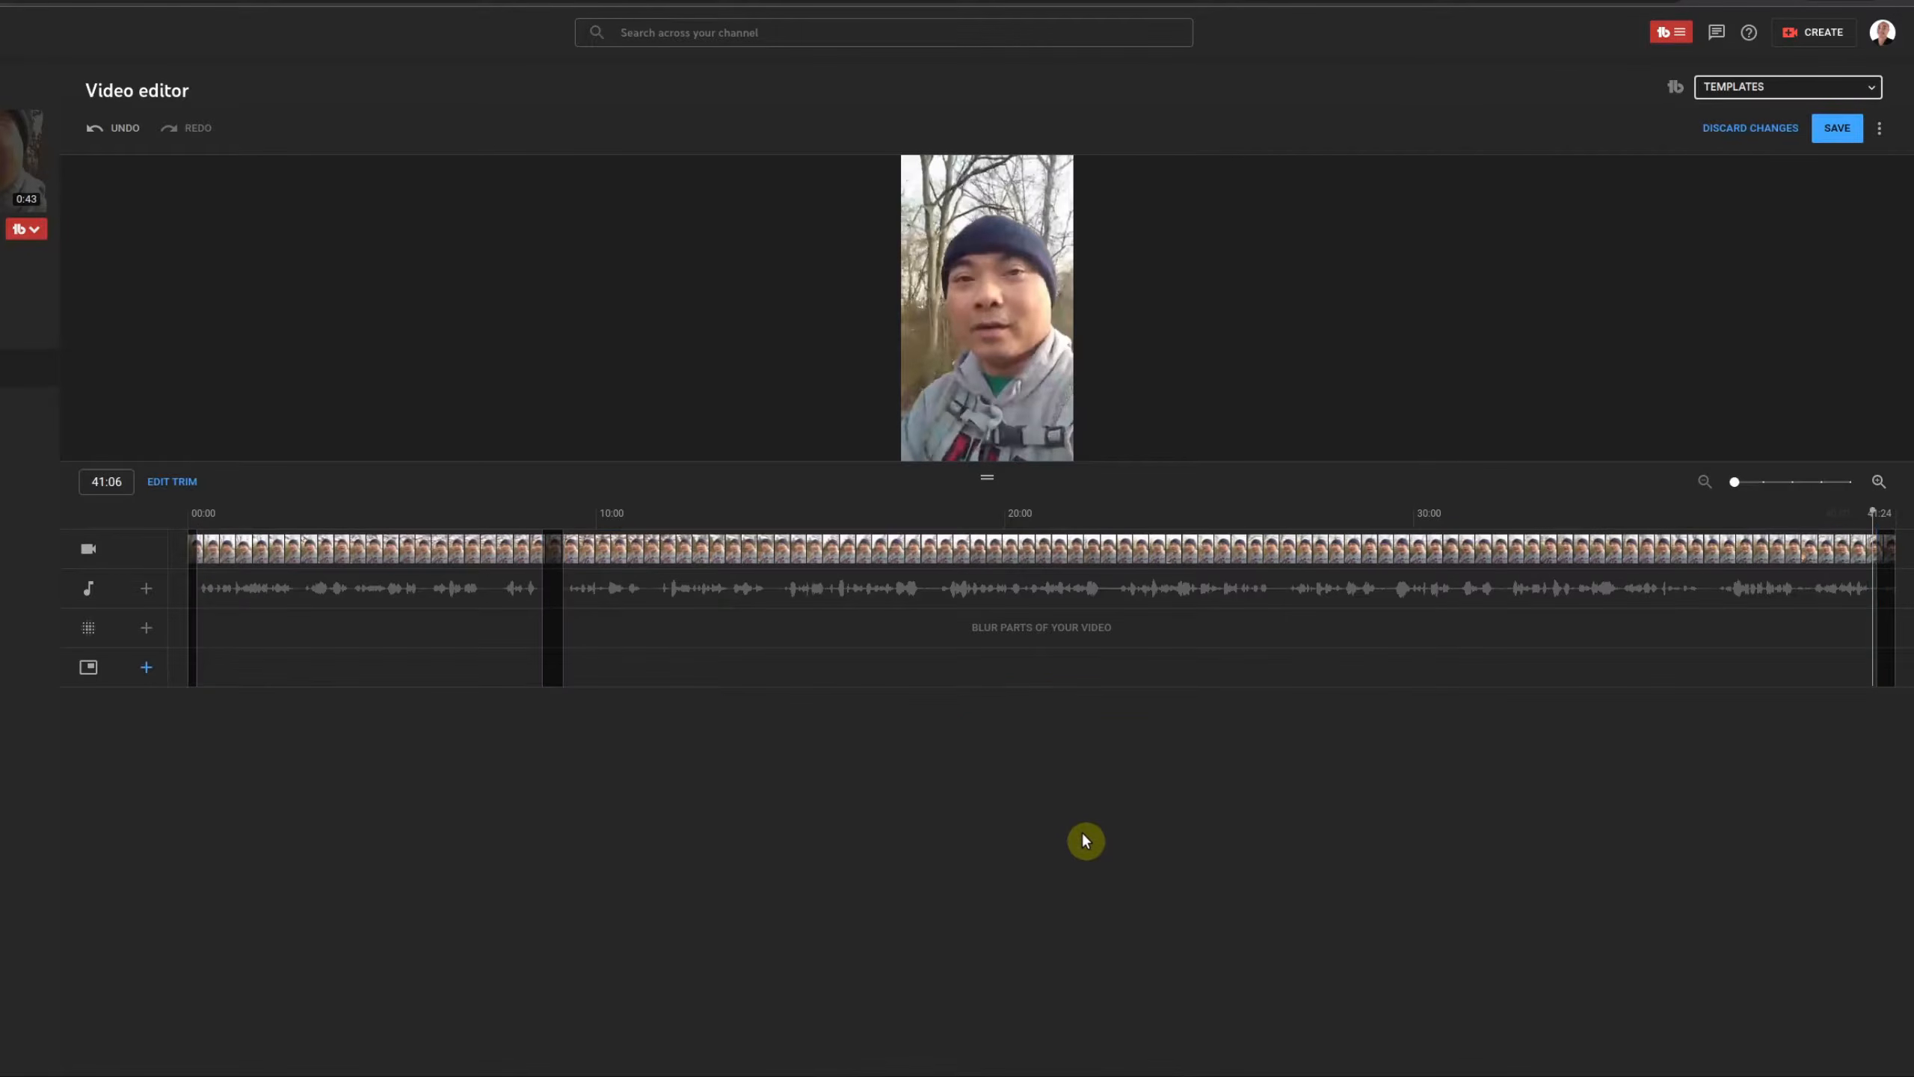
mouse_move(756, 432)
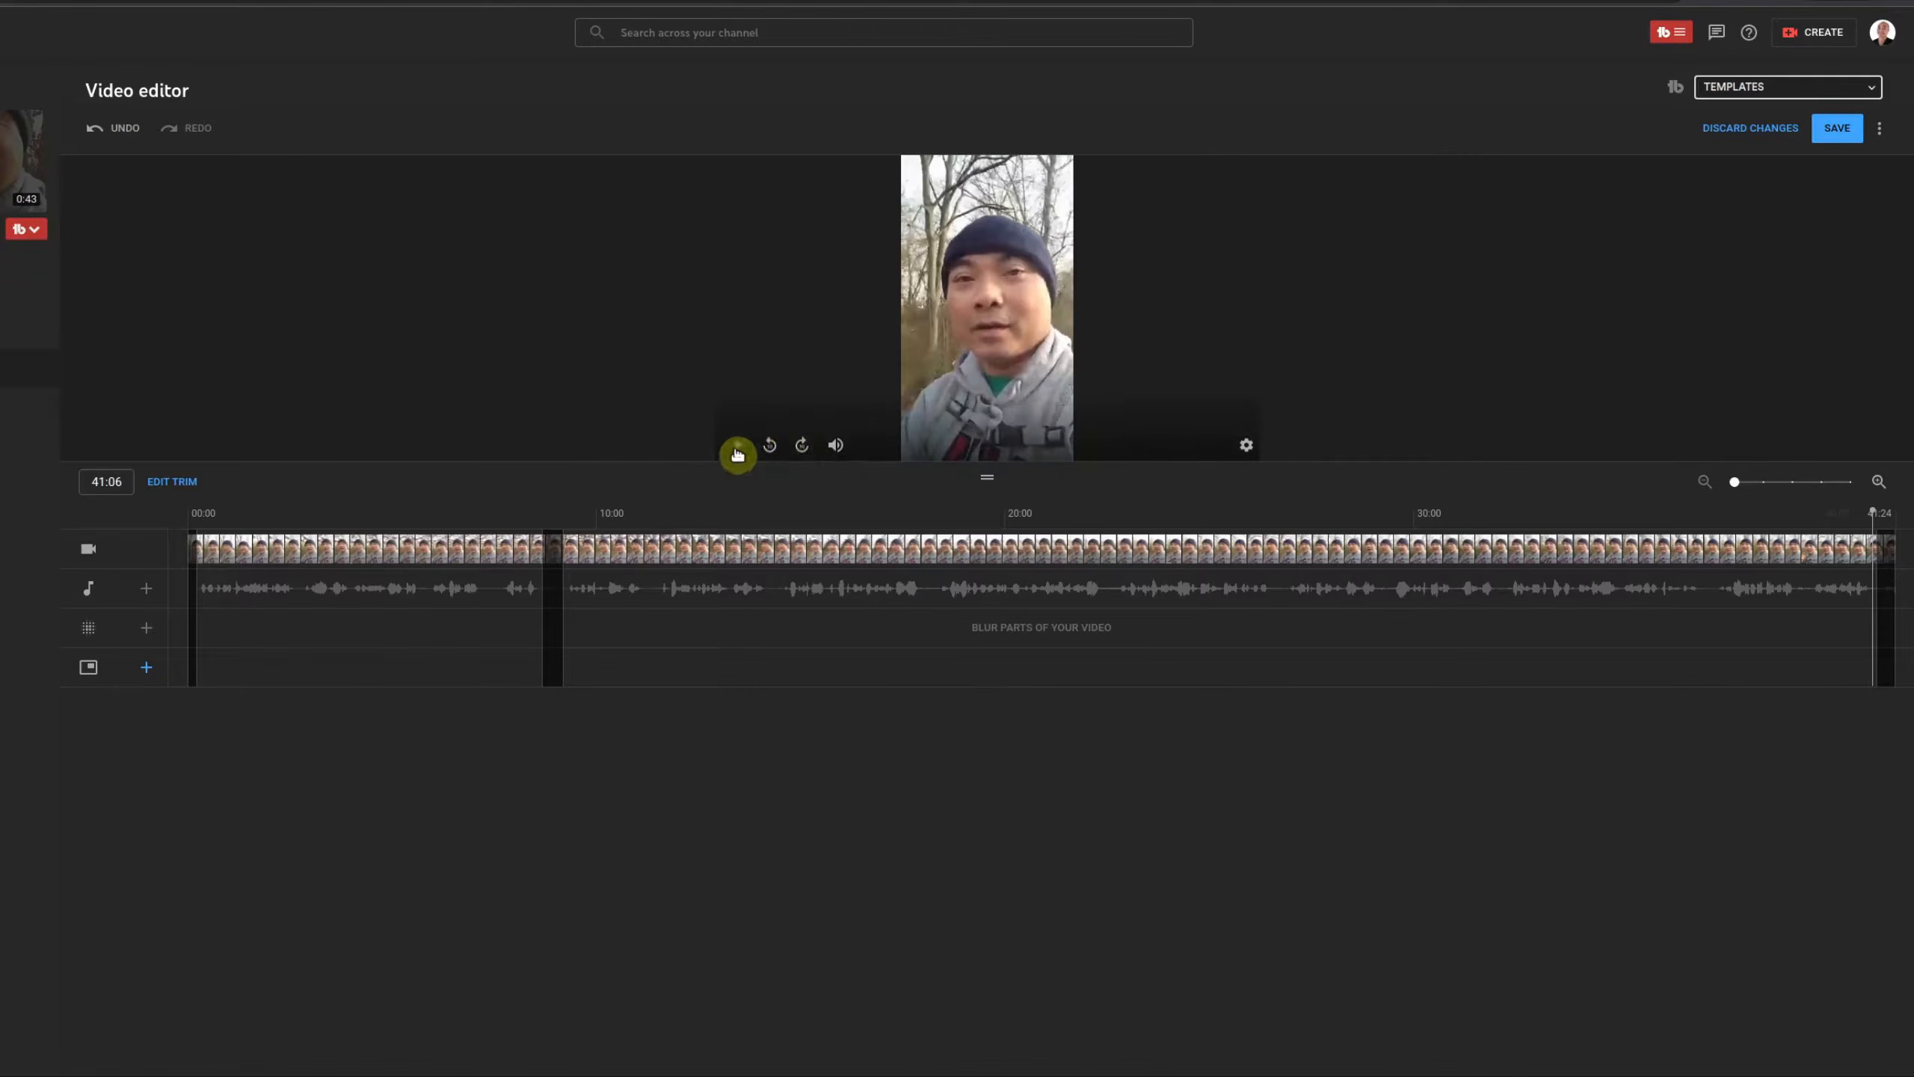
left_click(213, 515)
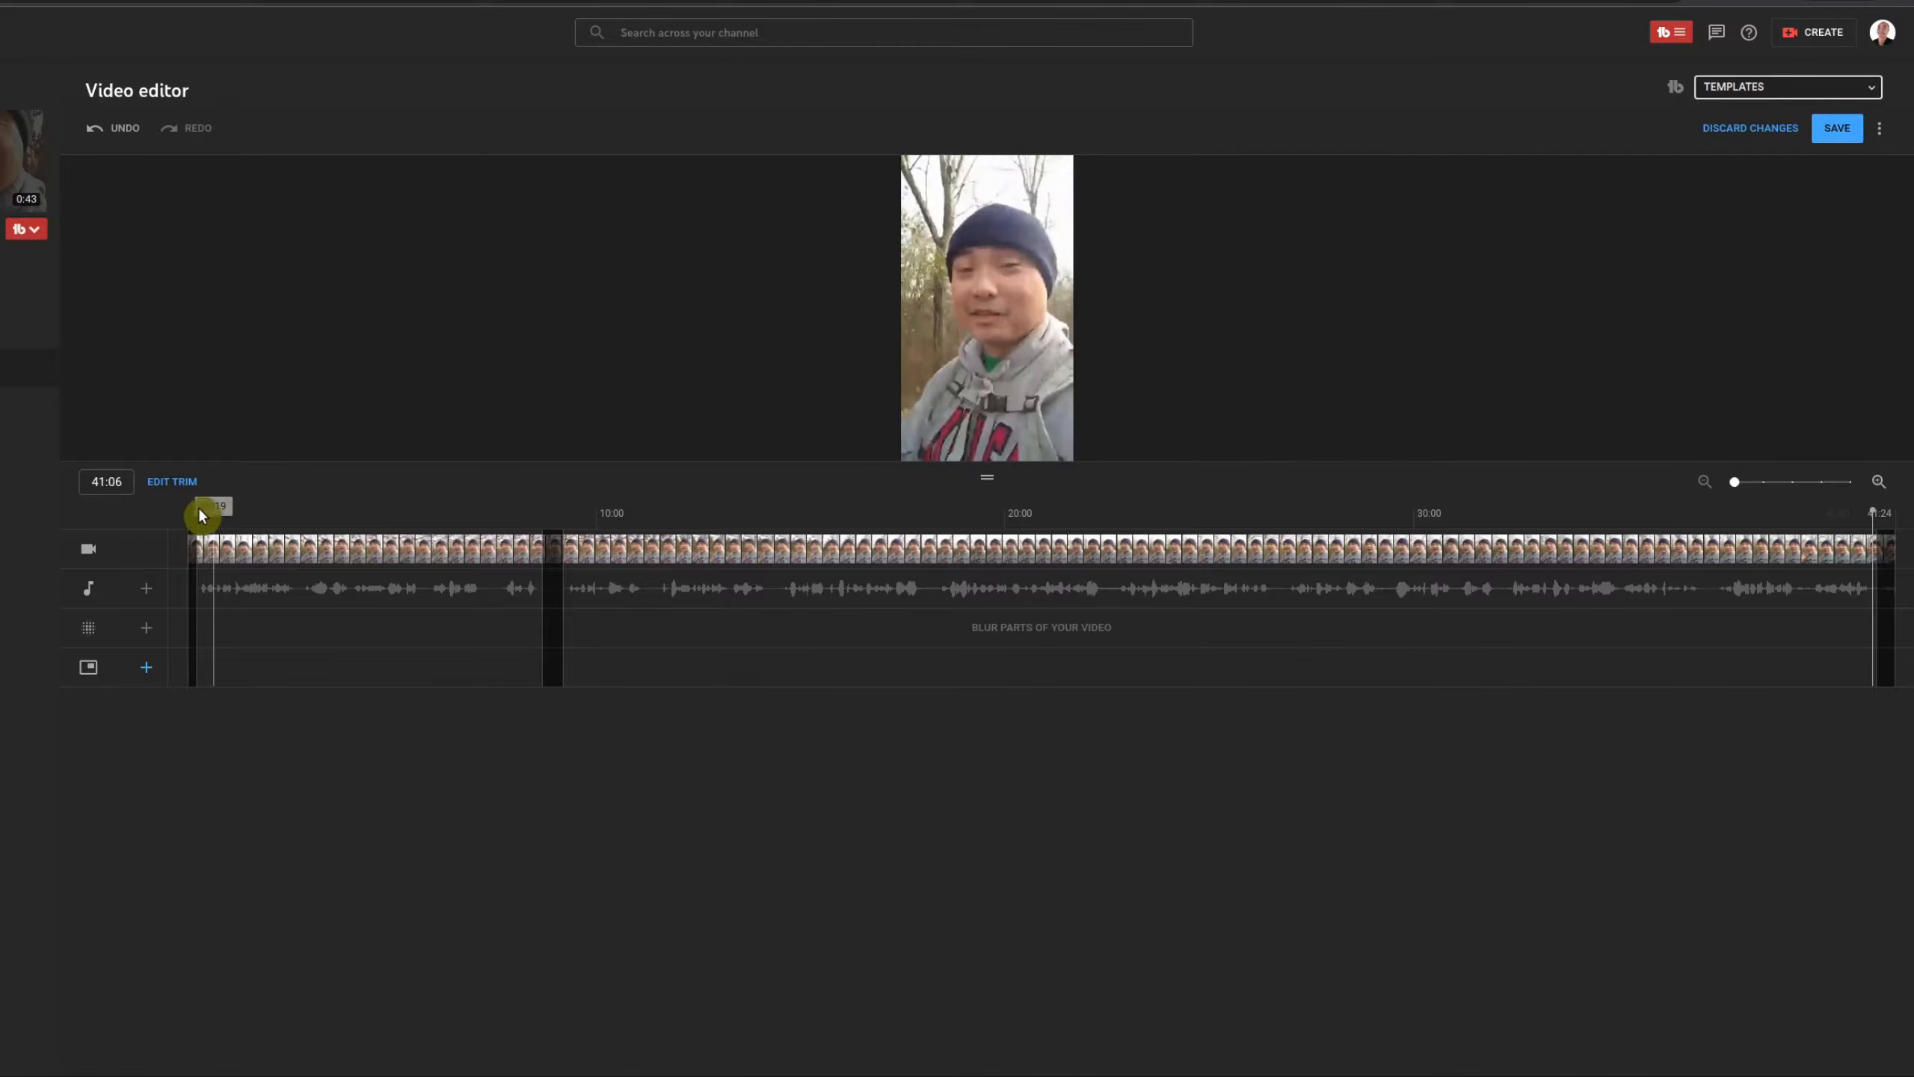
left_click(193, 519)
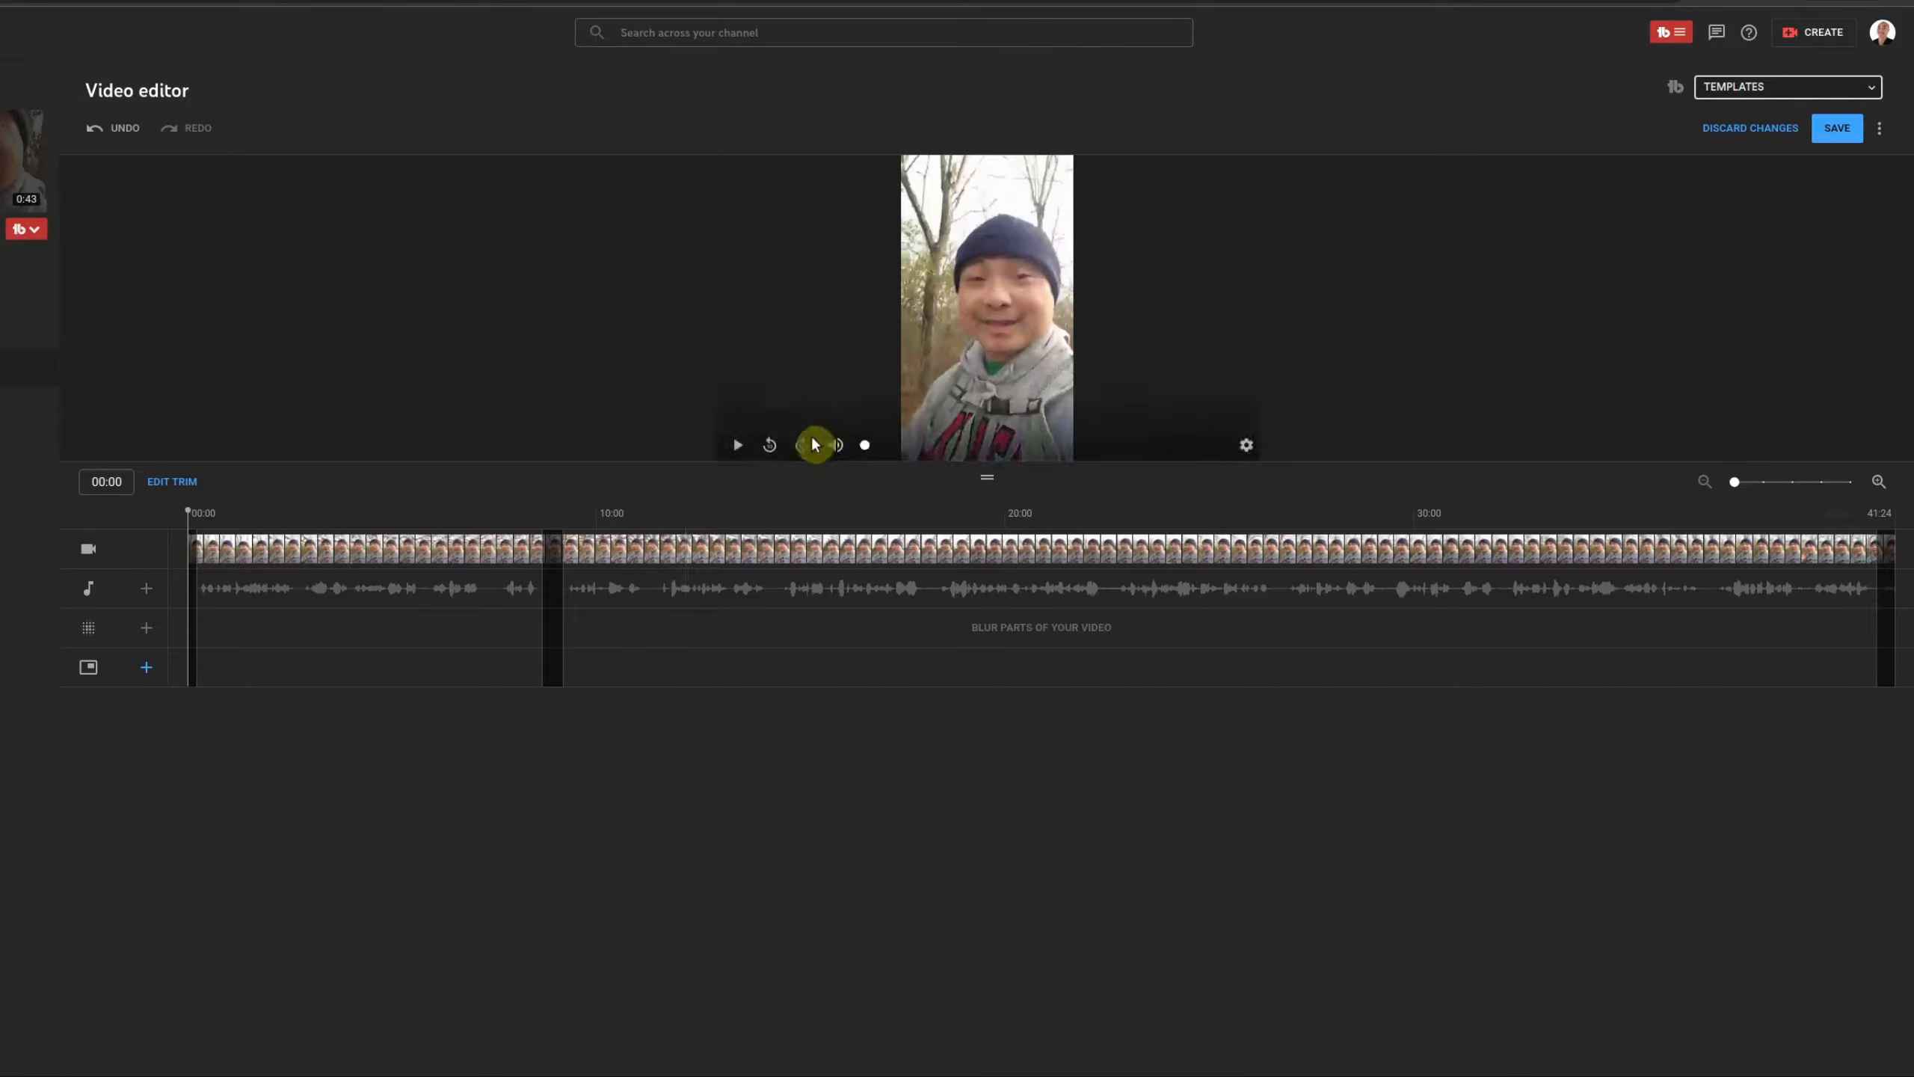
left_click(743, 450)
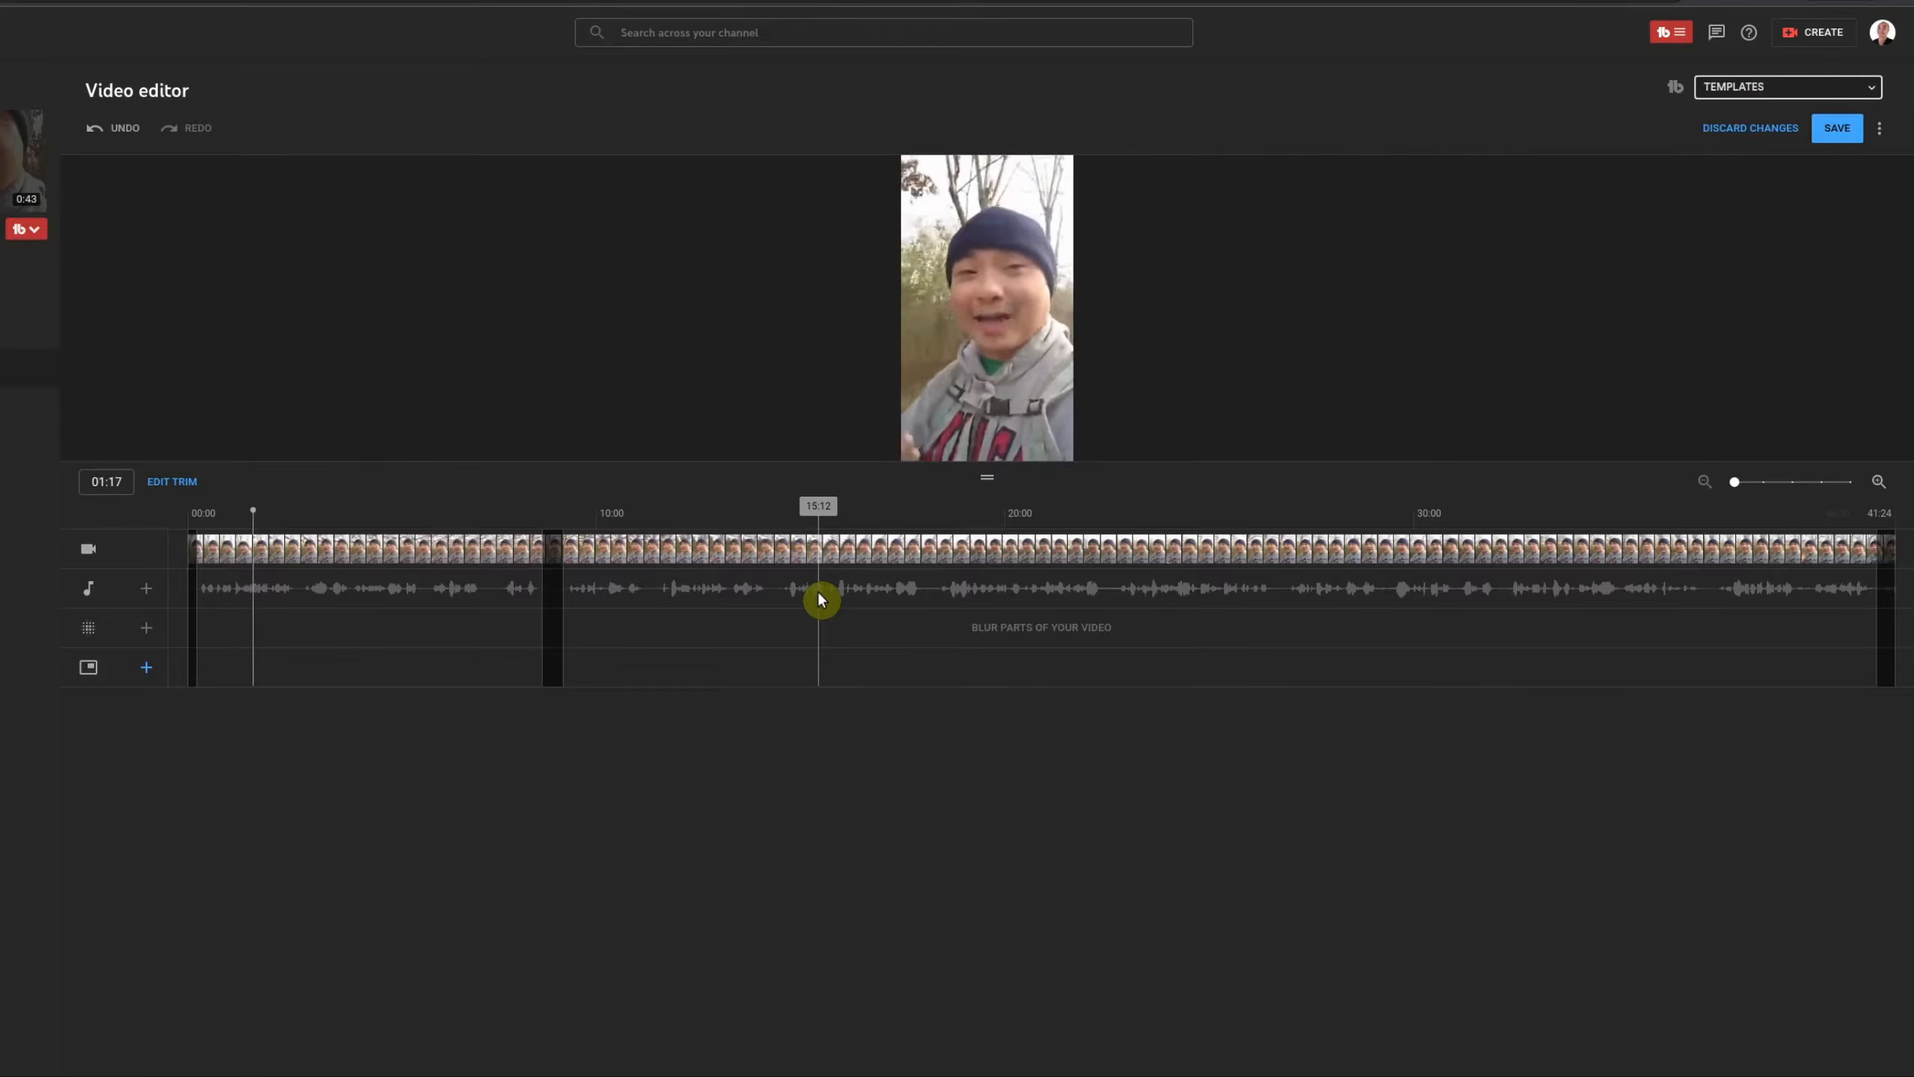
key("space")
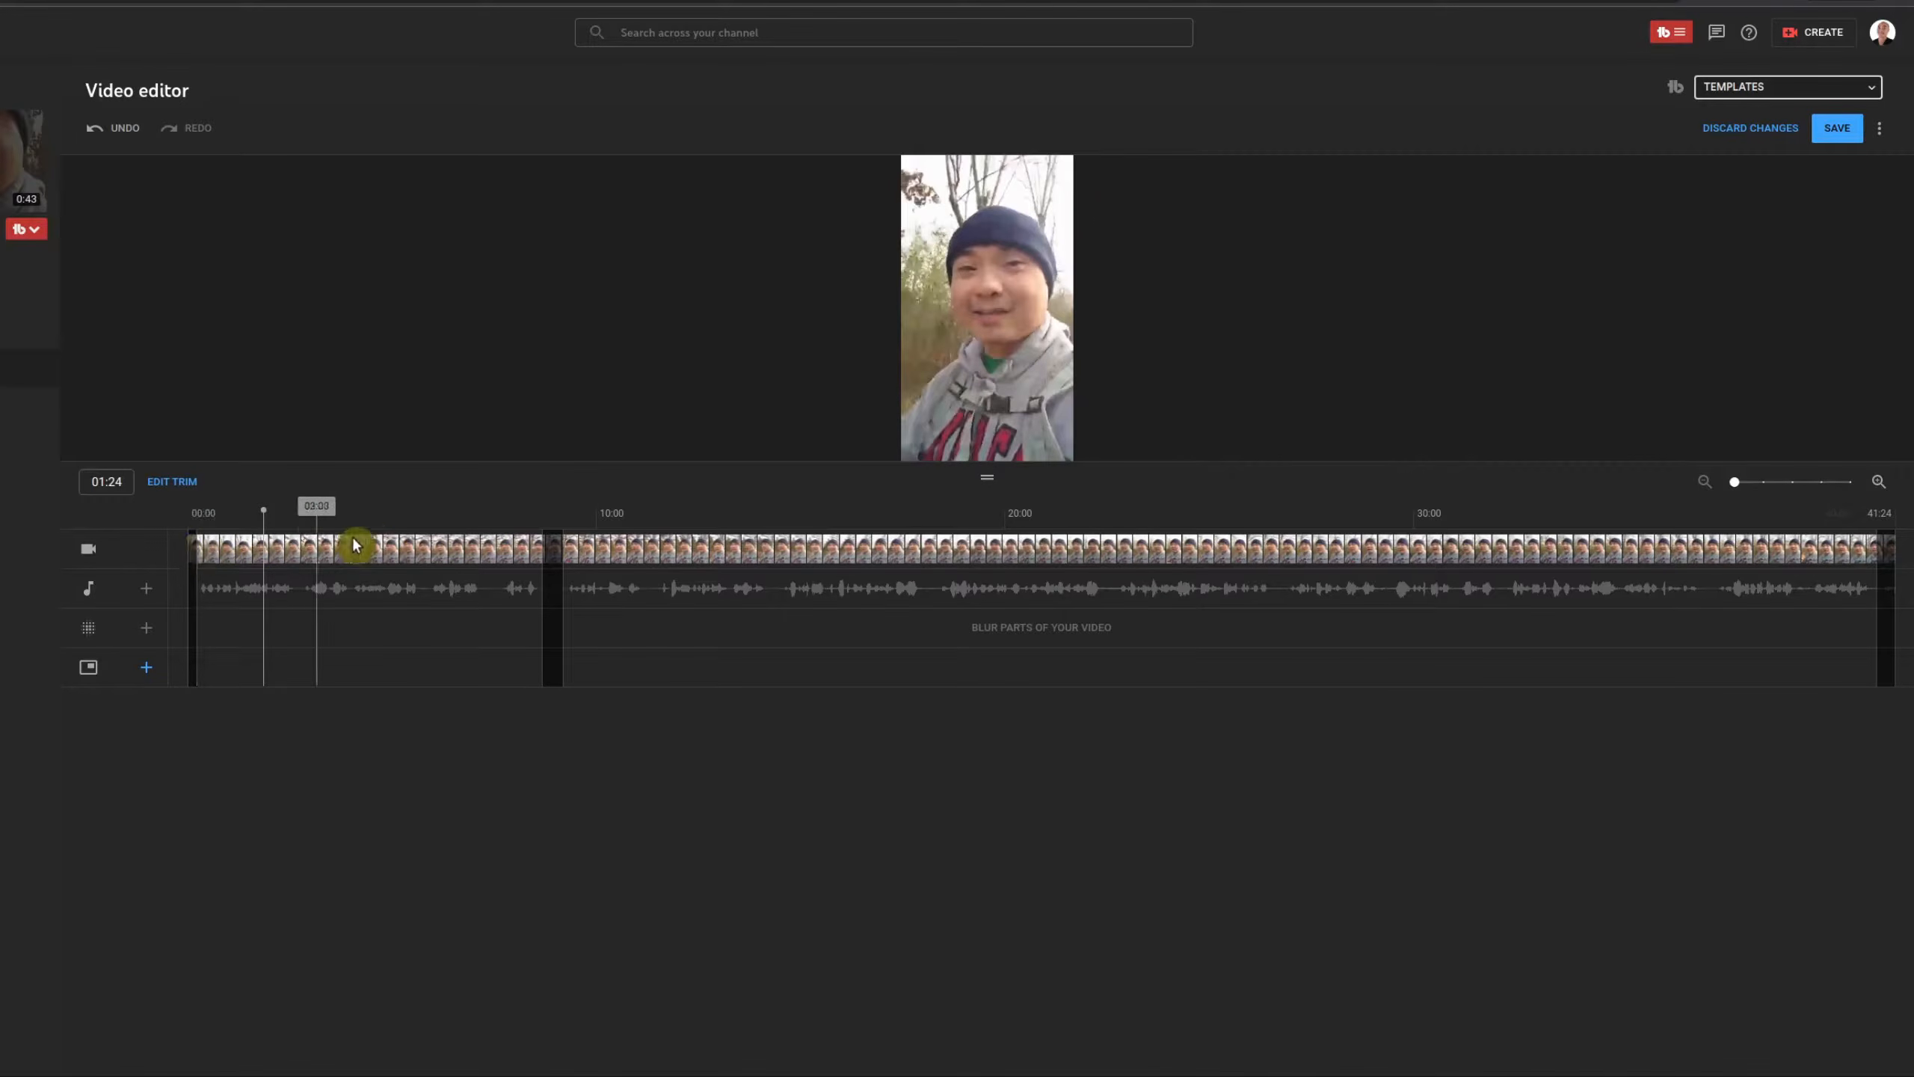
Step: Play from 08:03 across the removed section, then pause near the end
left_click(524, 533)
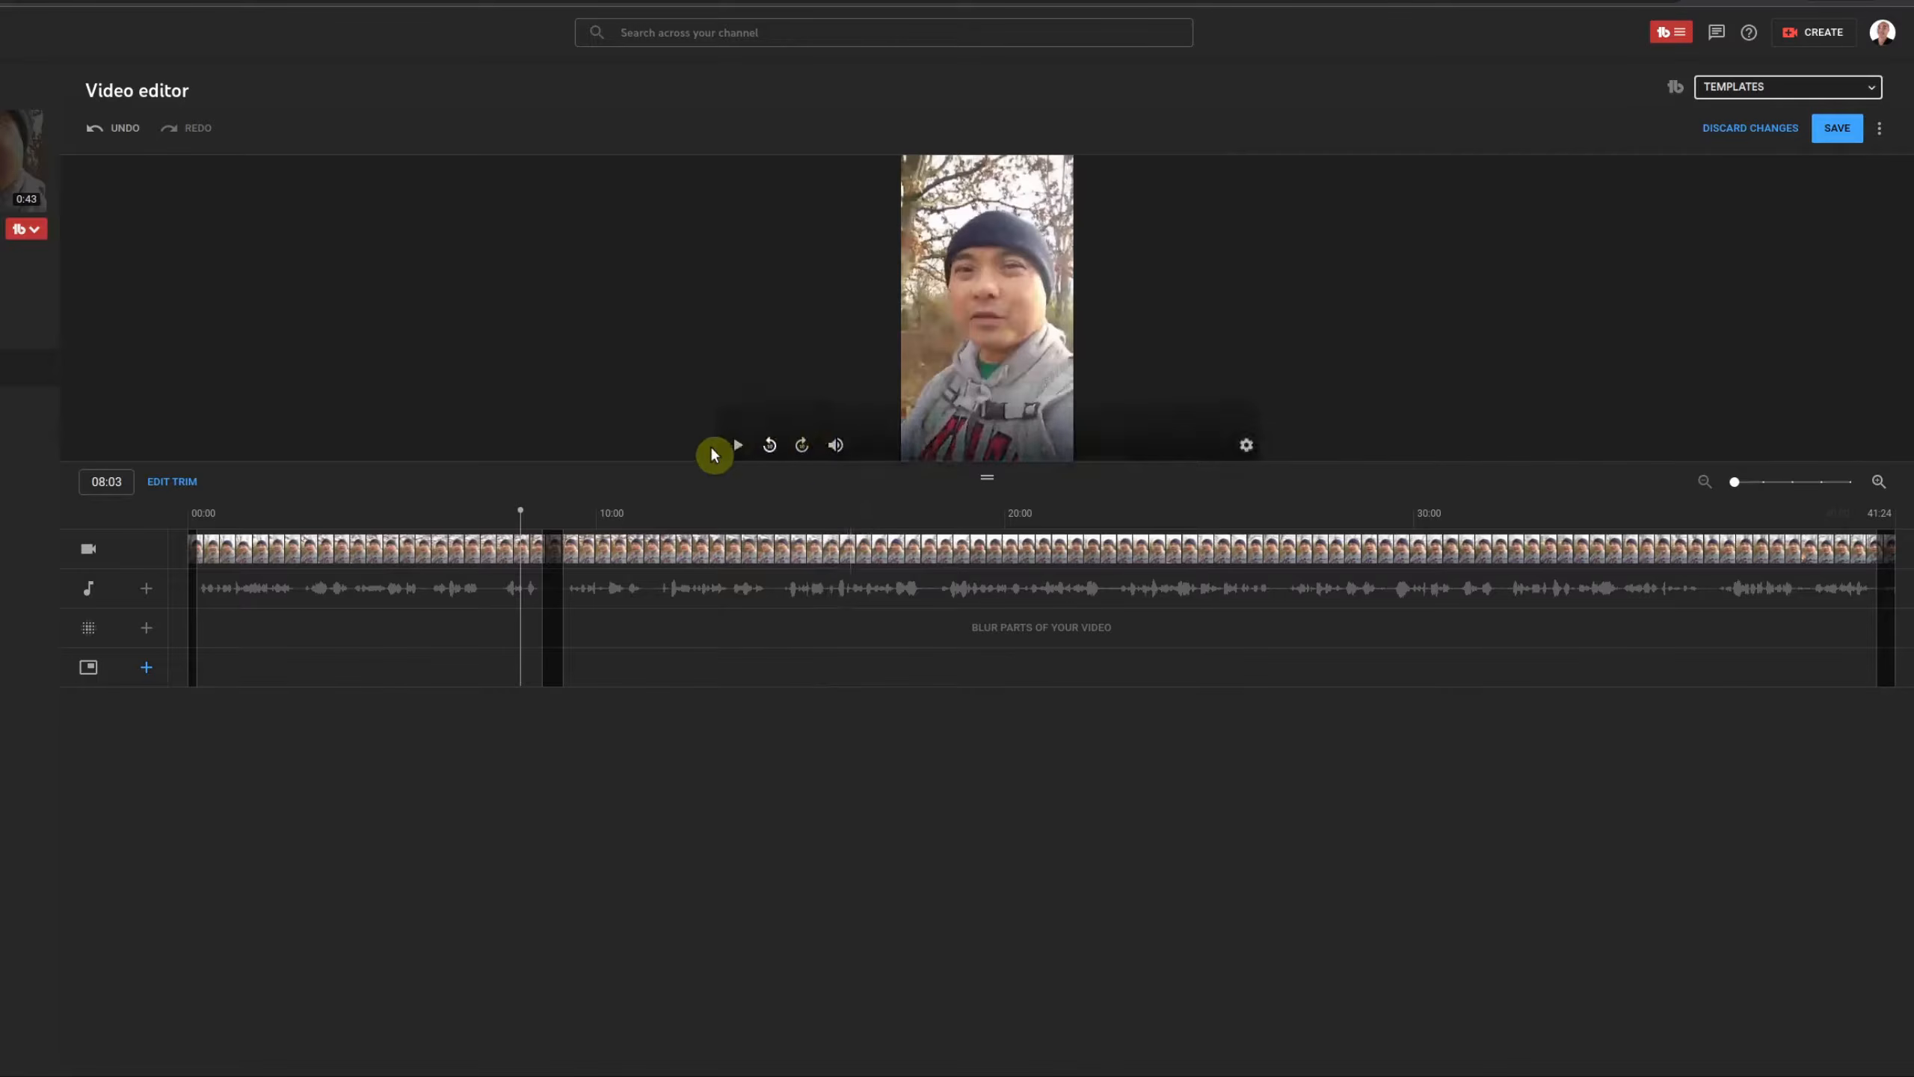
left_click(736, 450)
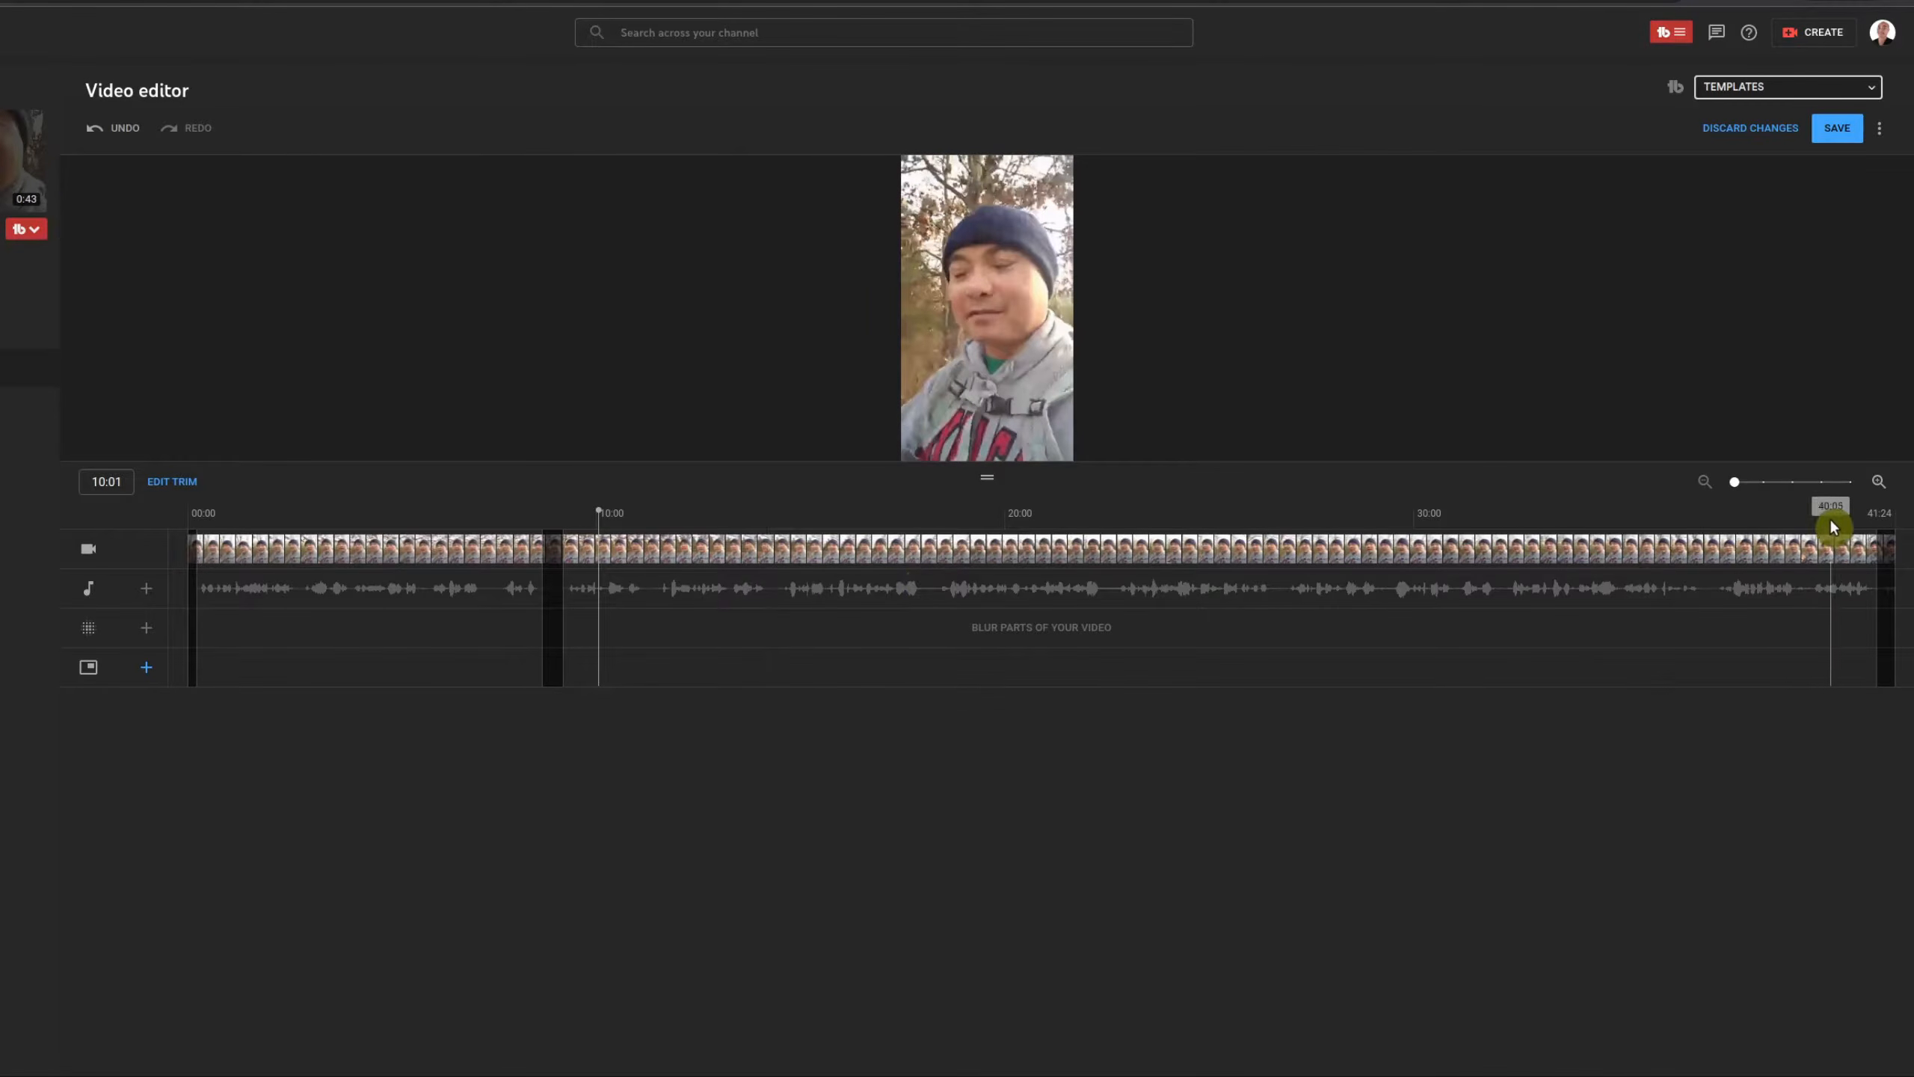
left_click(737, 445)
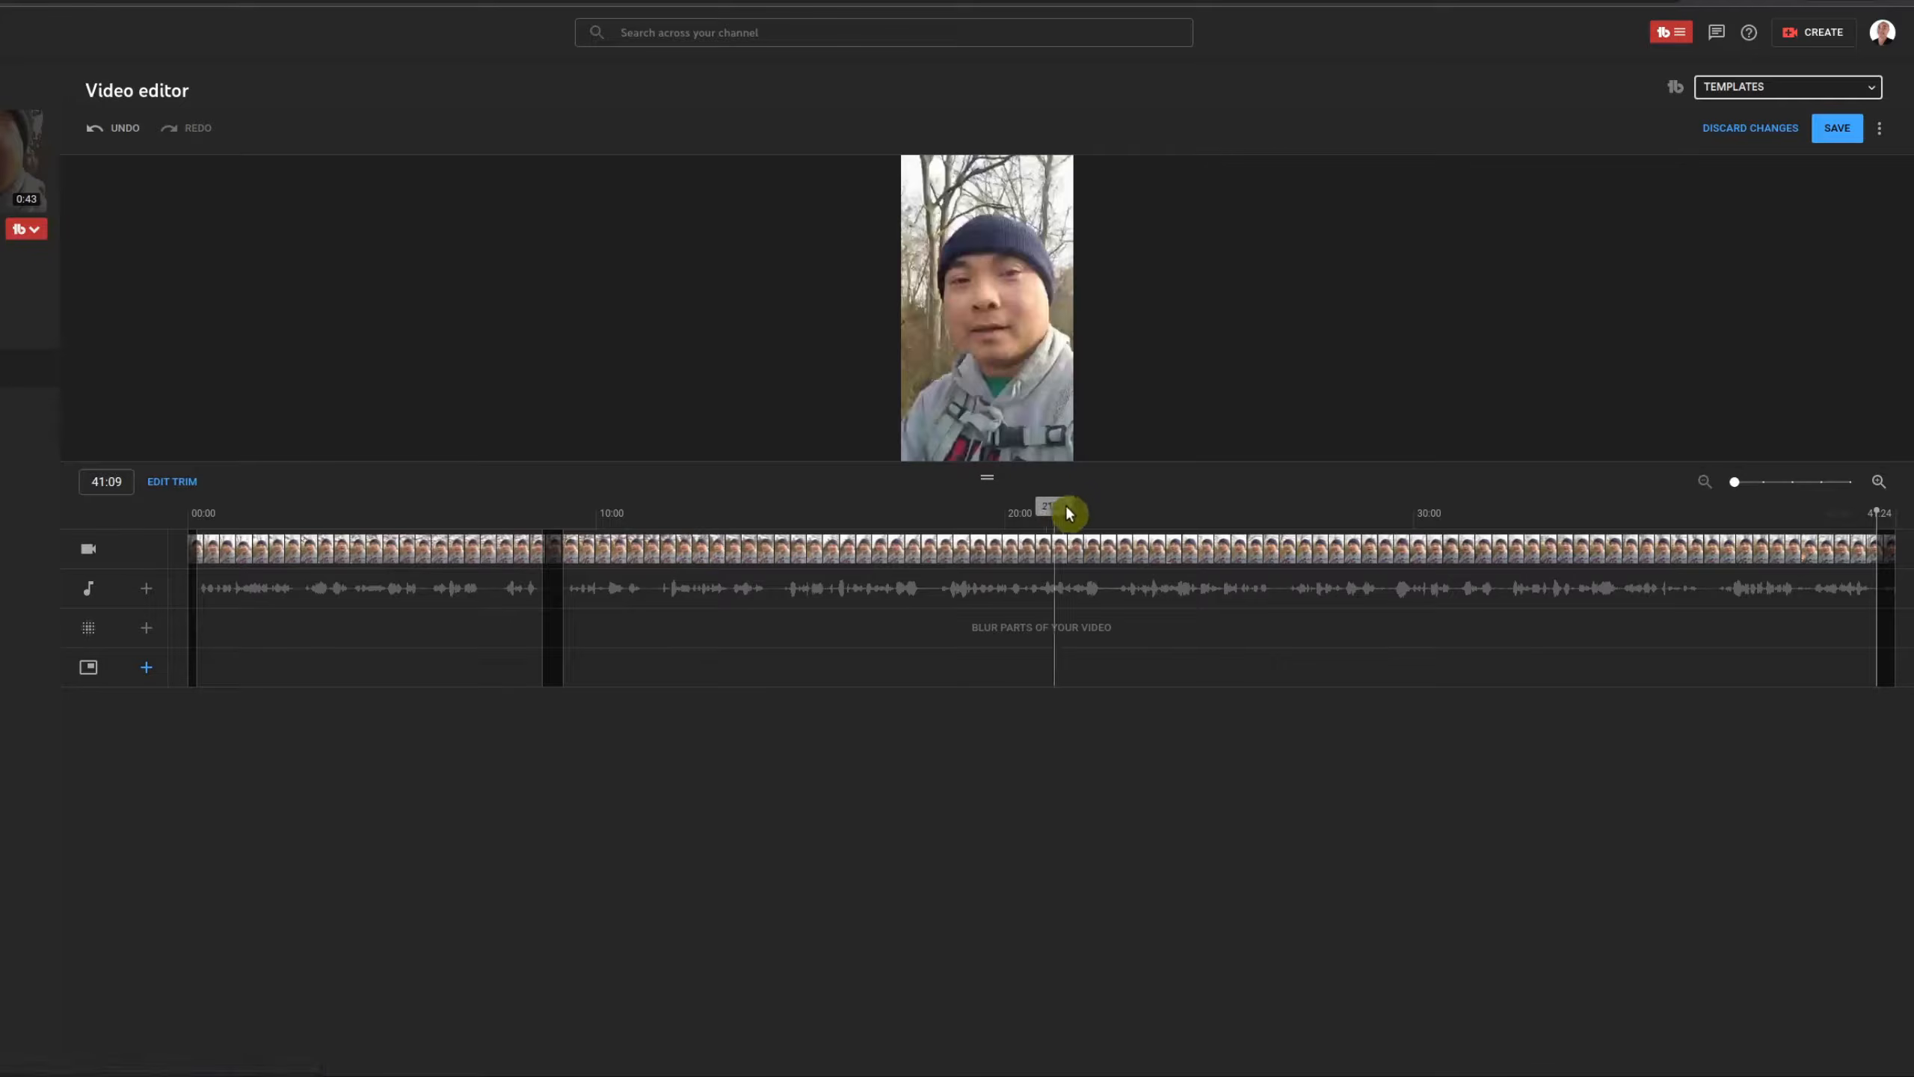
mouse_move(1158, 443)
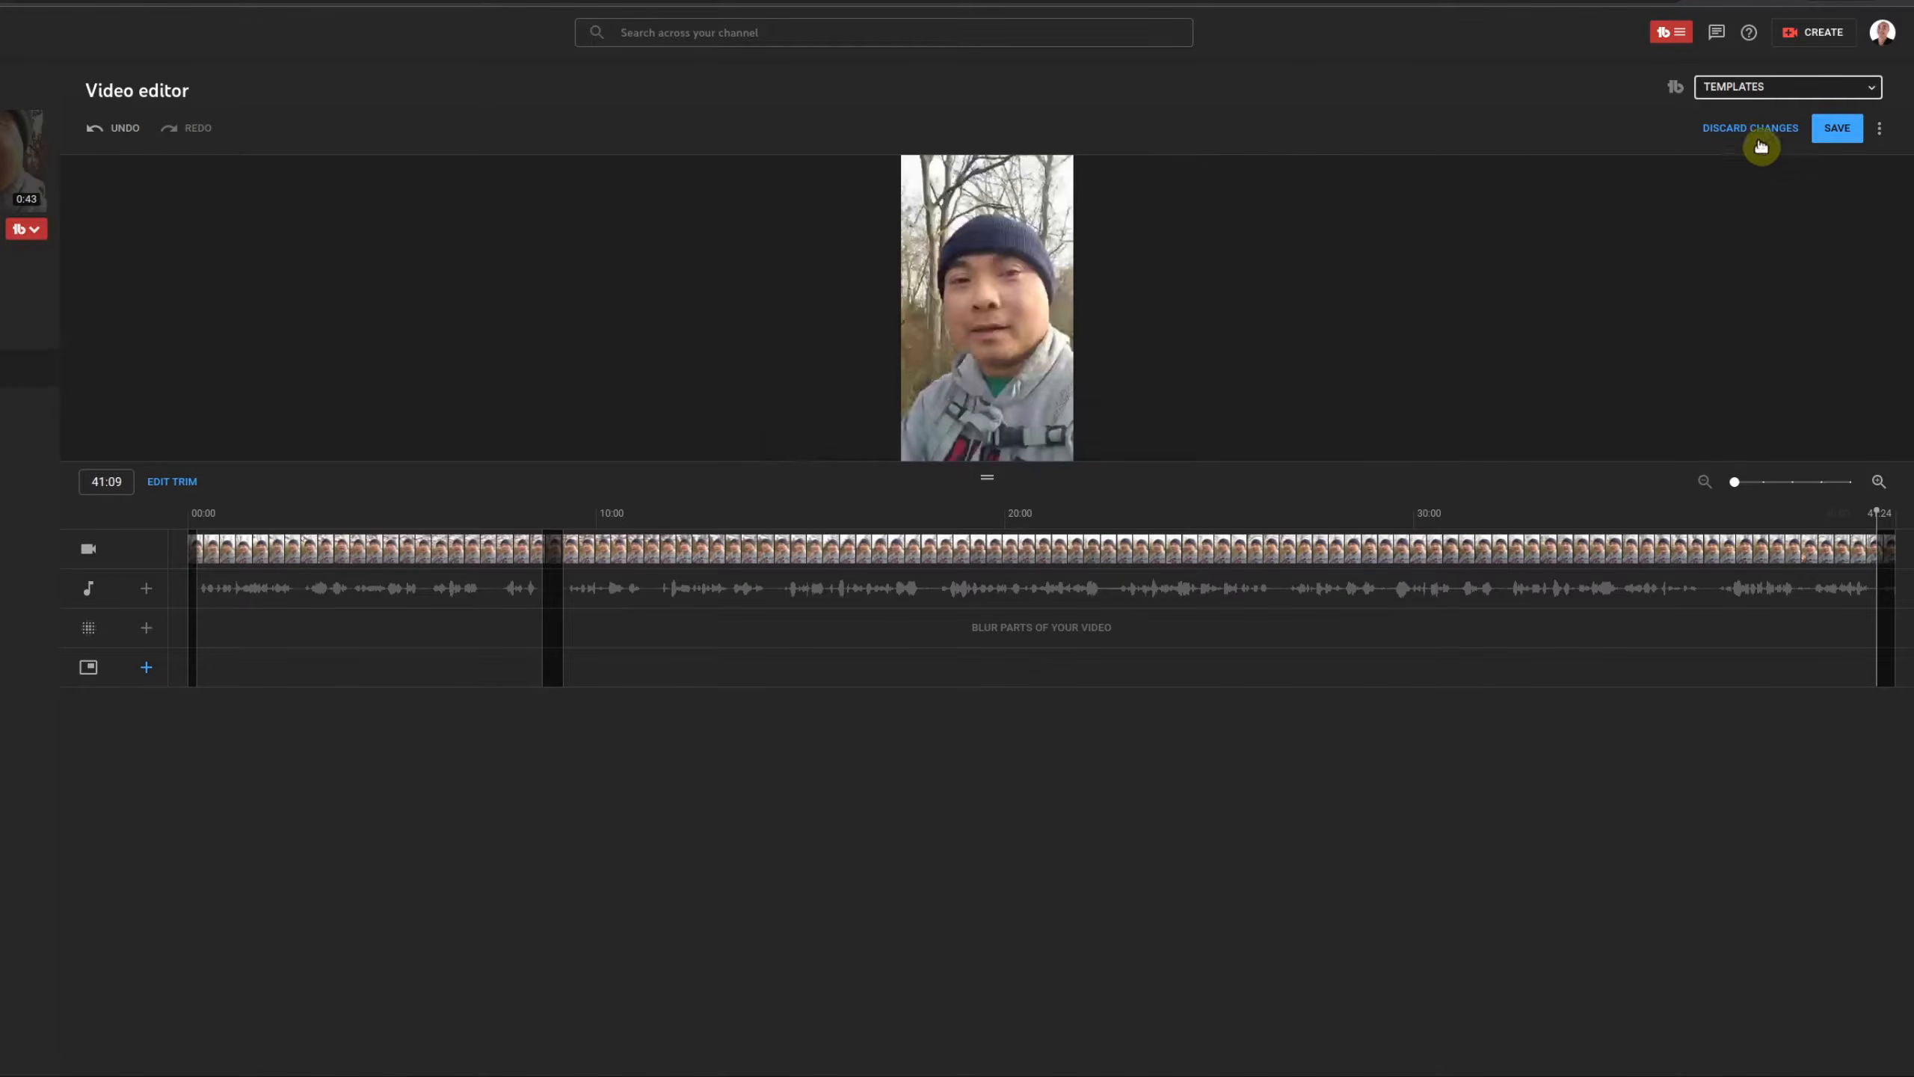
Step: Review the cuts in Edit Trim, return to preview, and start saving the edits
left_click(180, 483)
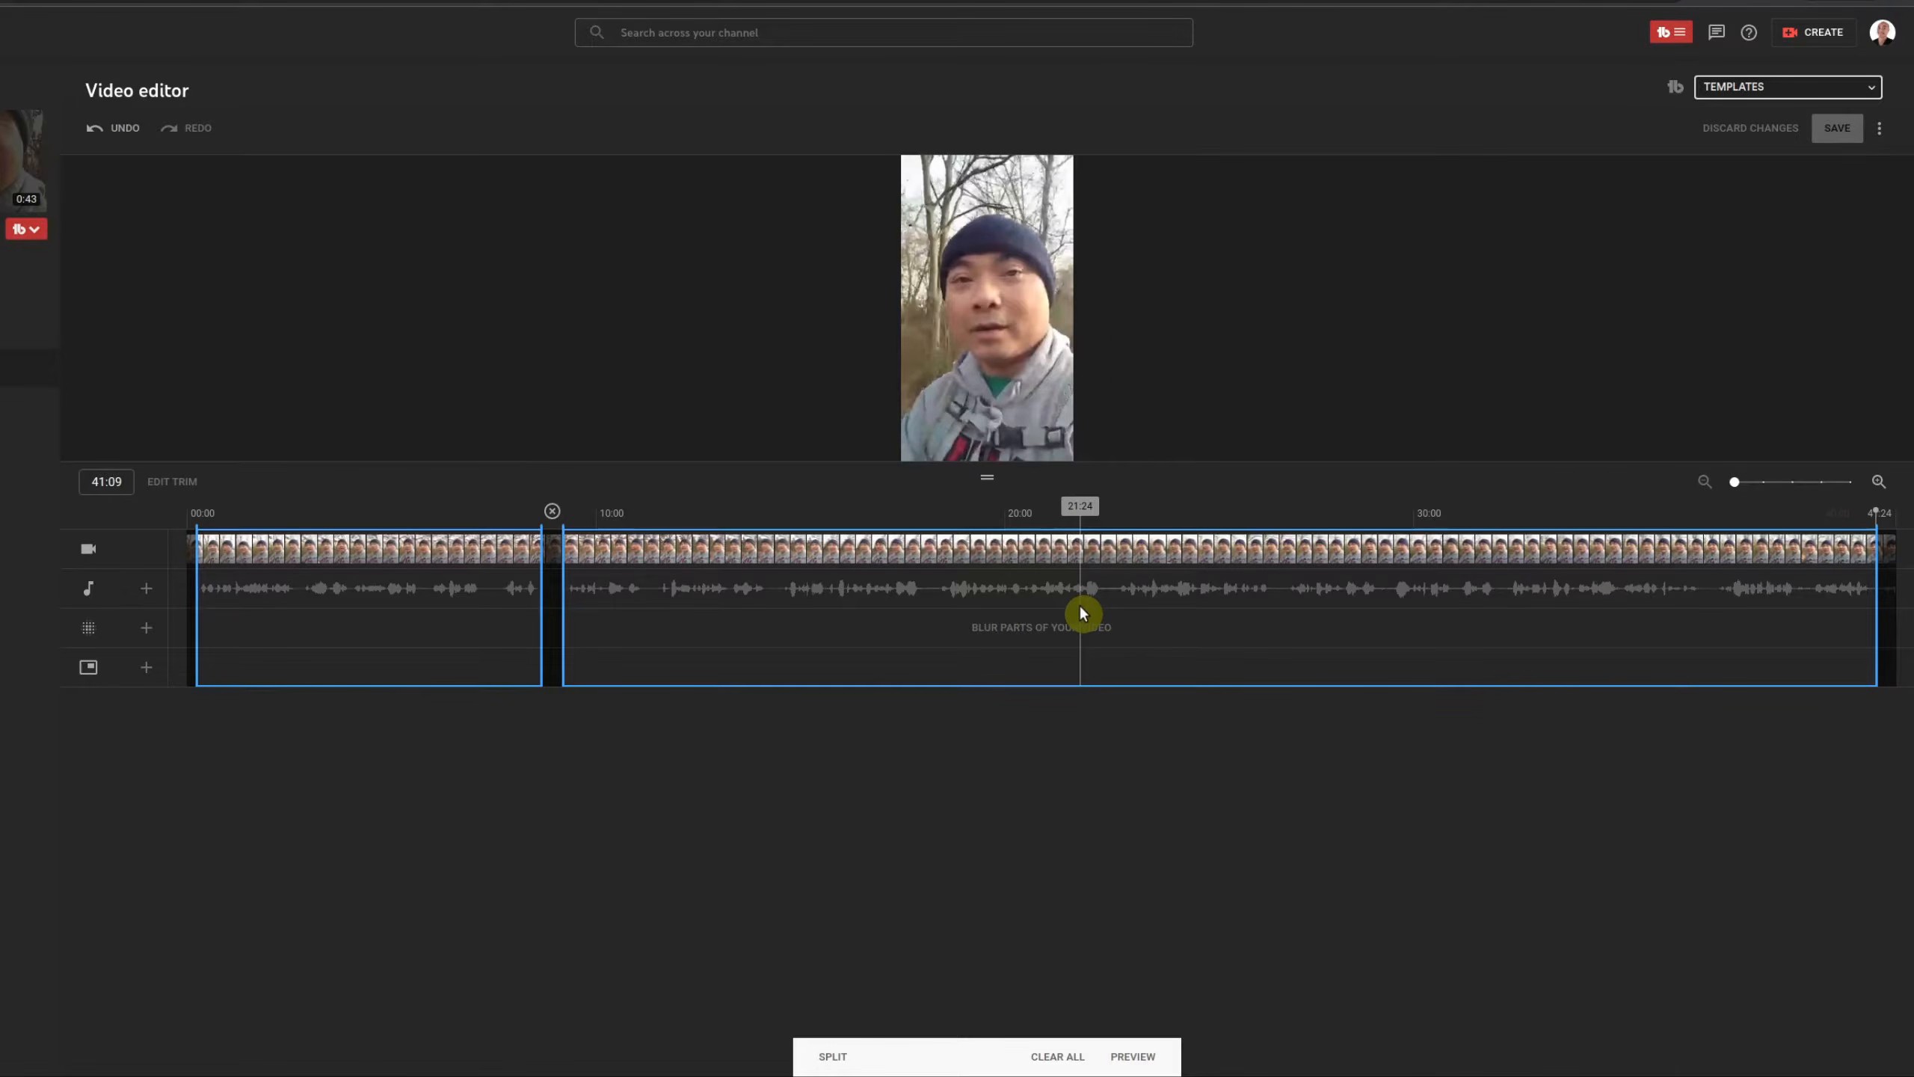
left_click(1142, 1058)
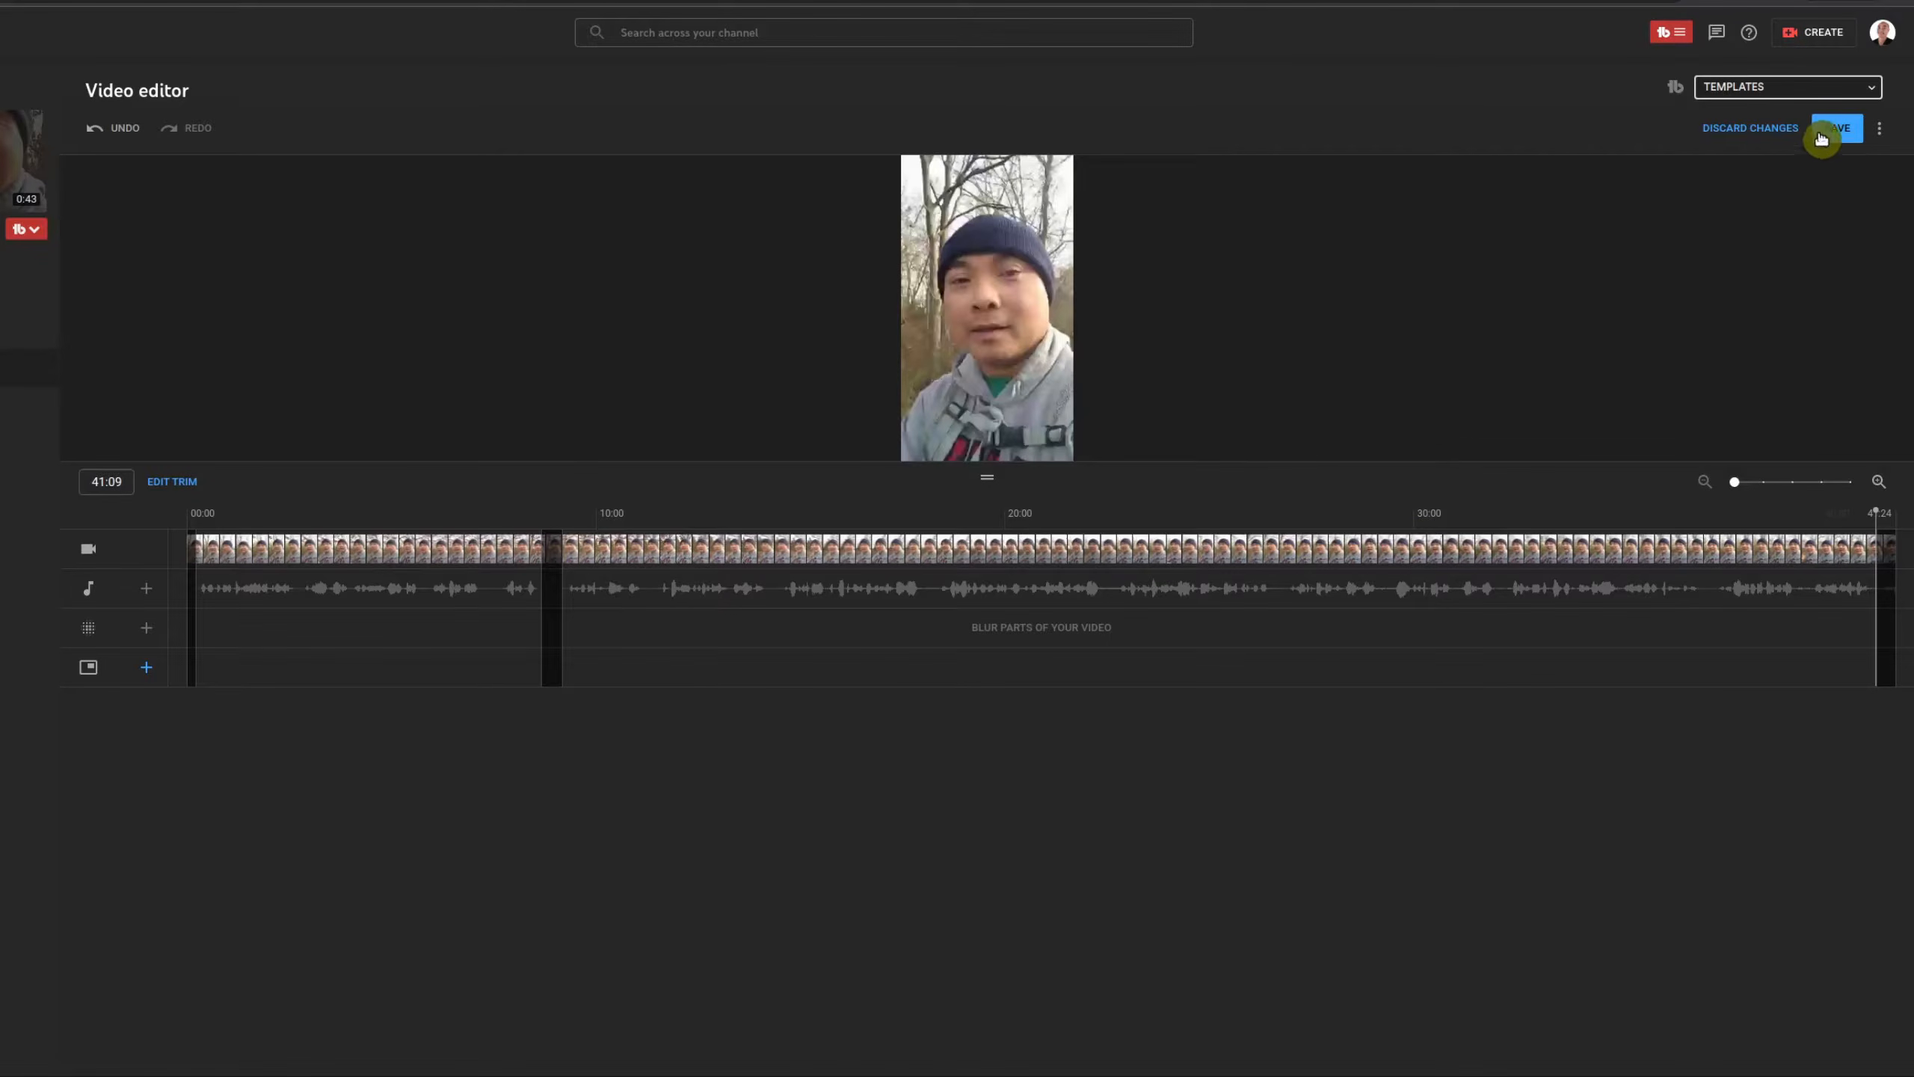
left_click(1837, 136)
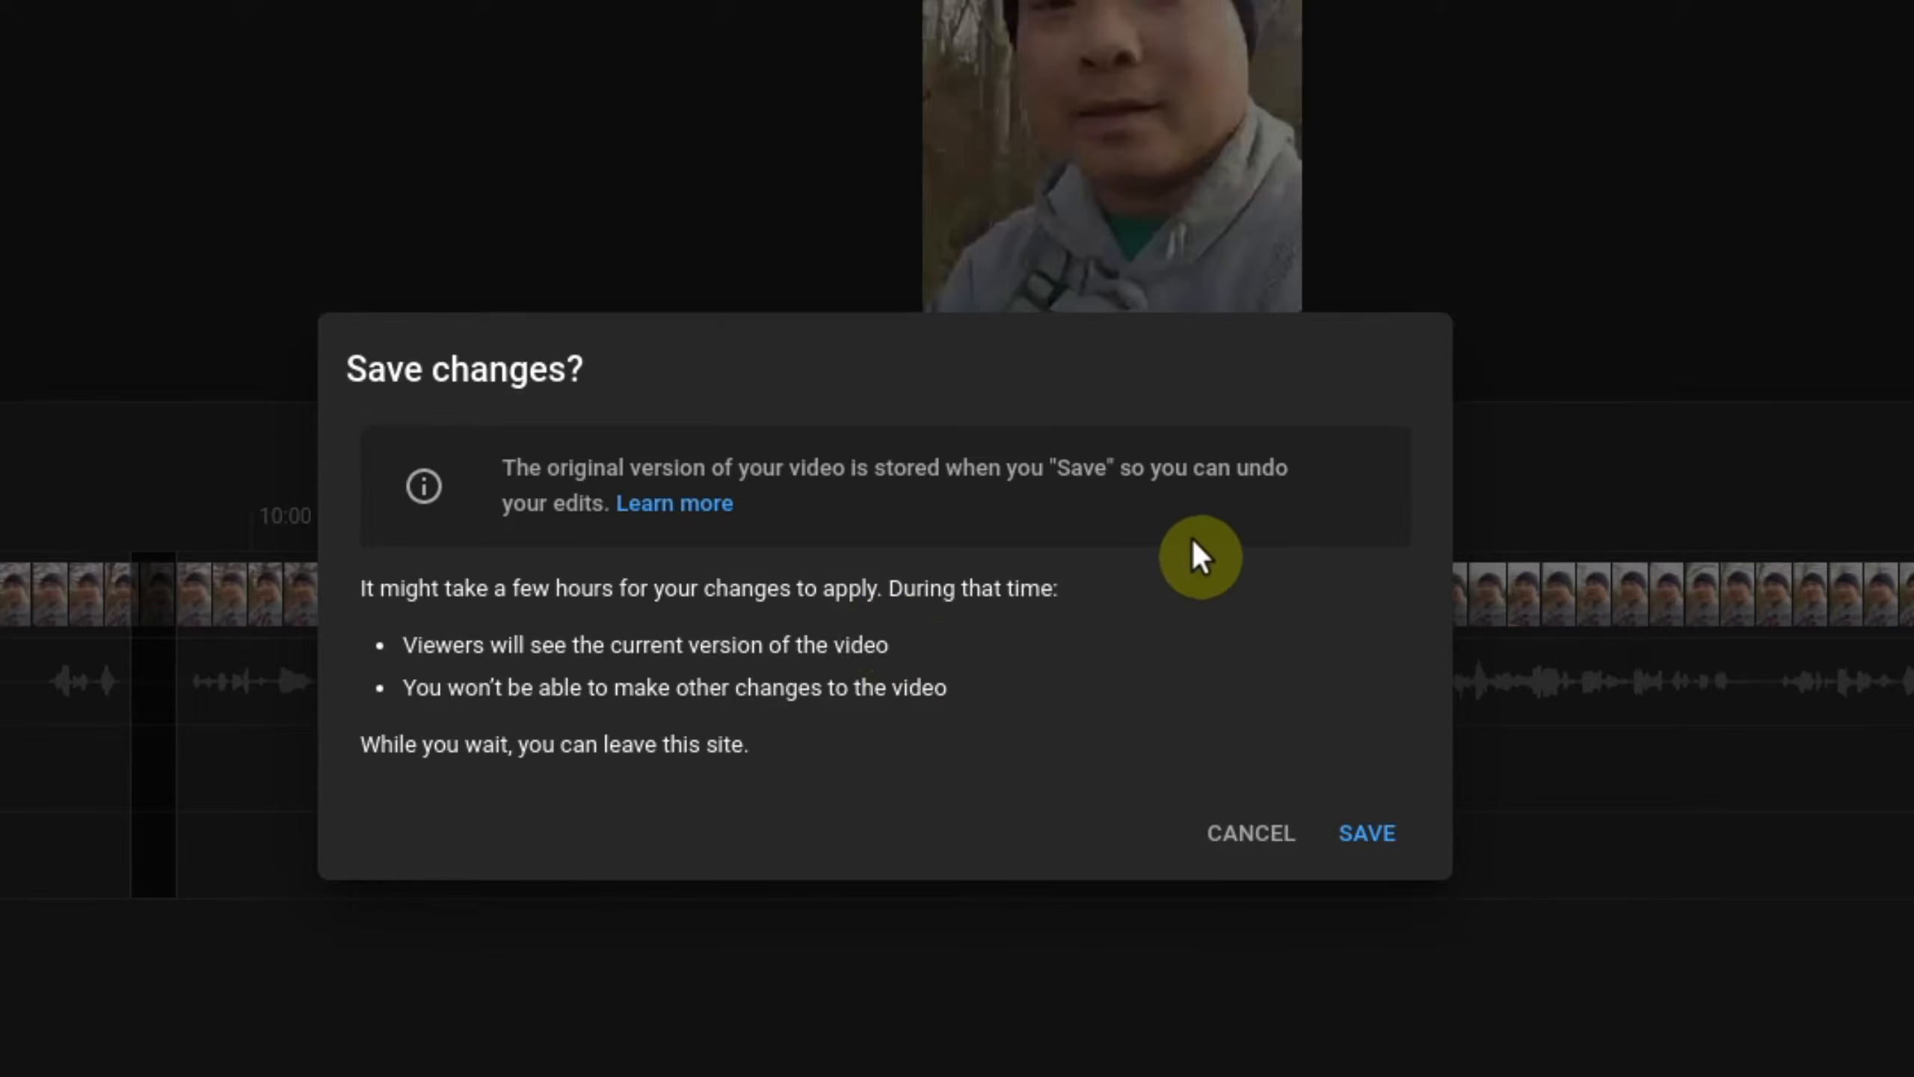
Step: Confirm the Save changes? dialog so the trimmed Short begins processing
left_click(1365, 834)
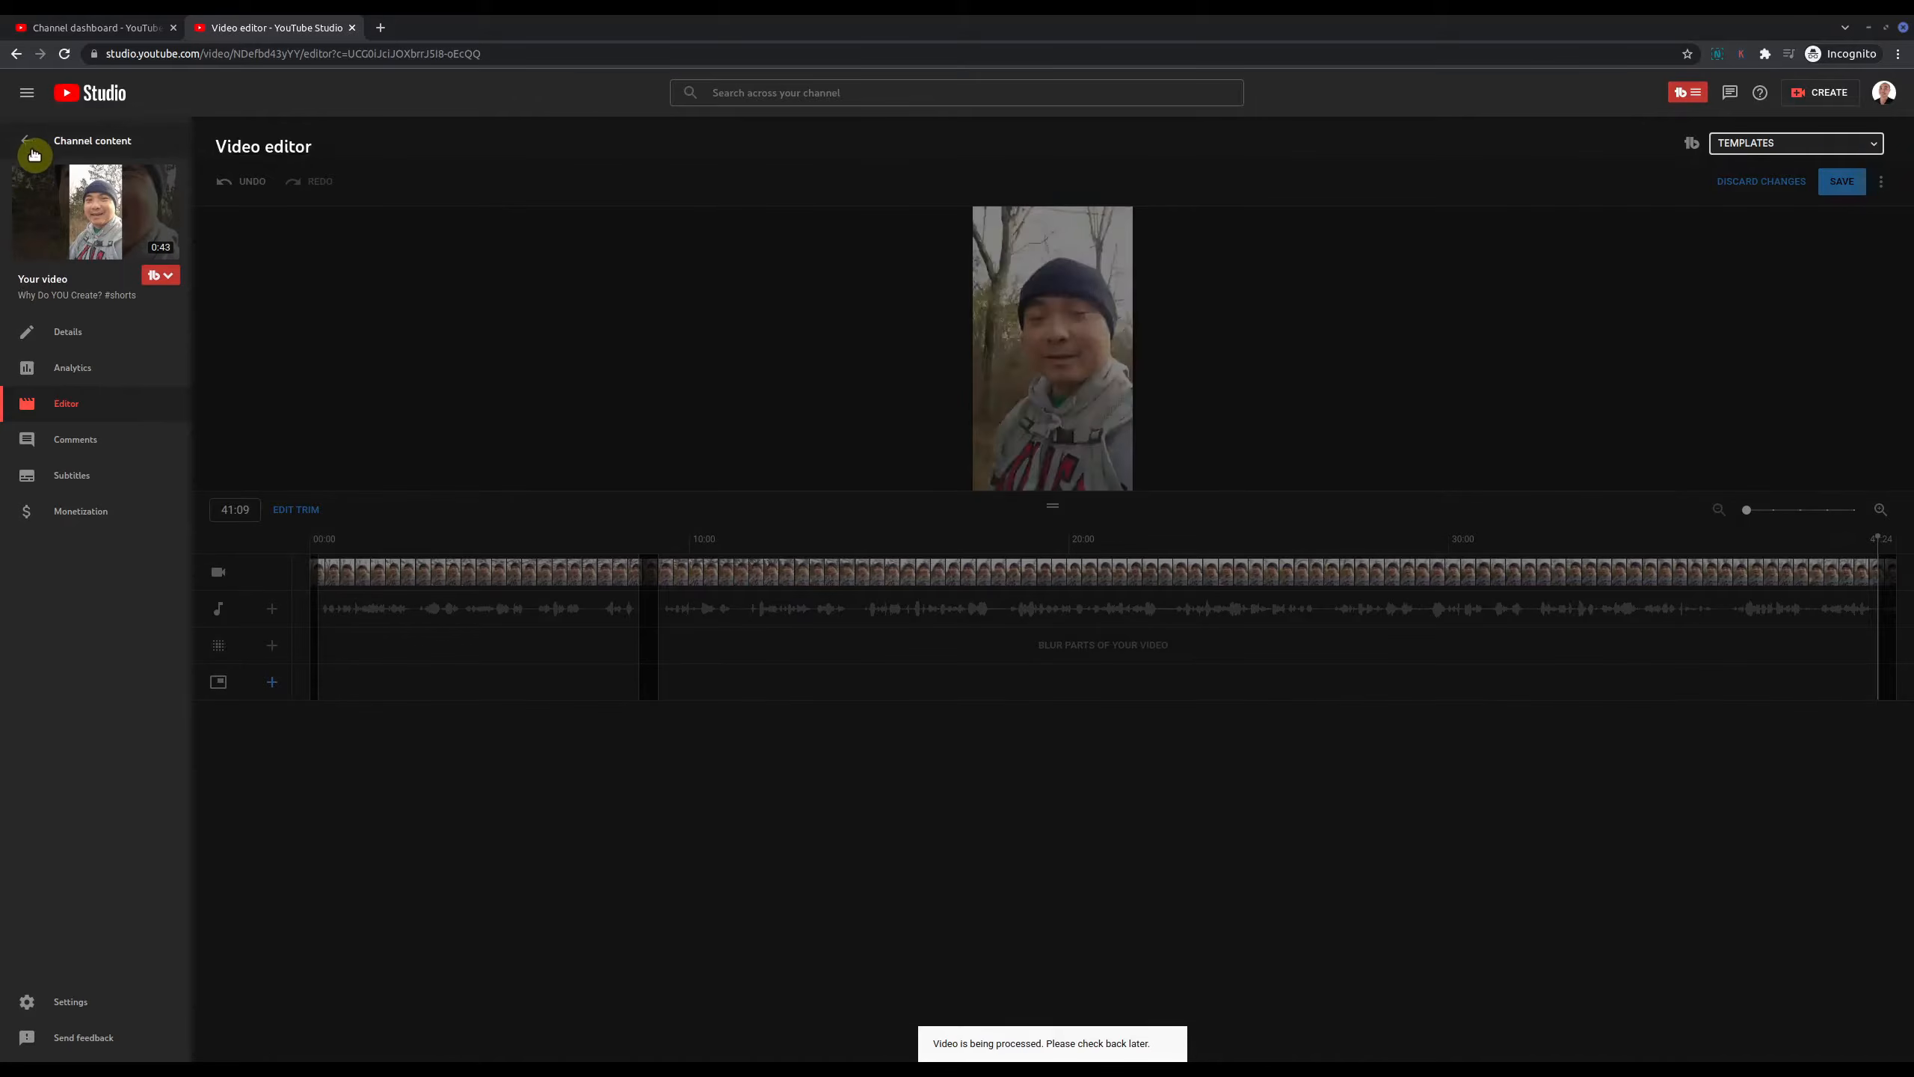
Step: Go back to Channel content and scroll to the Processing Why Do YOU Create? row
left_click(27, 141)
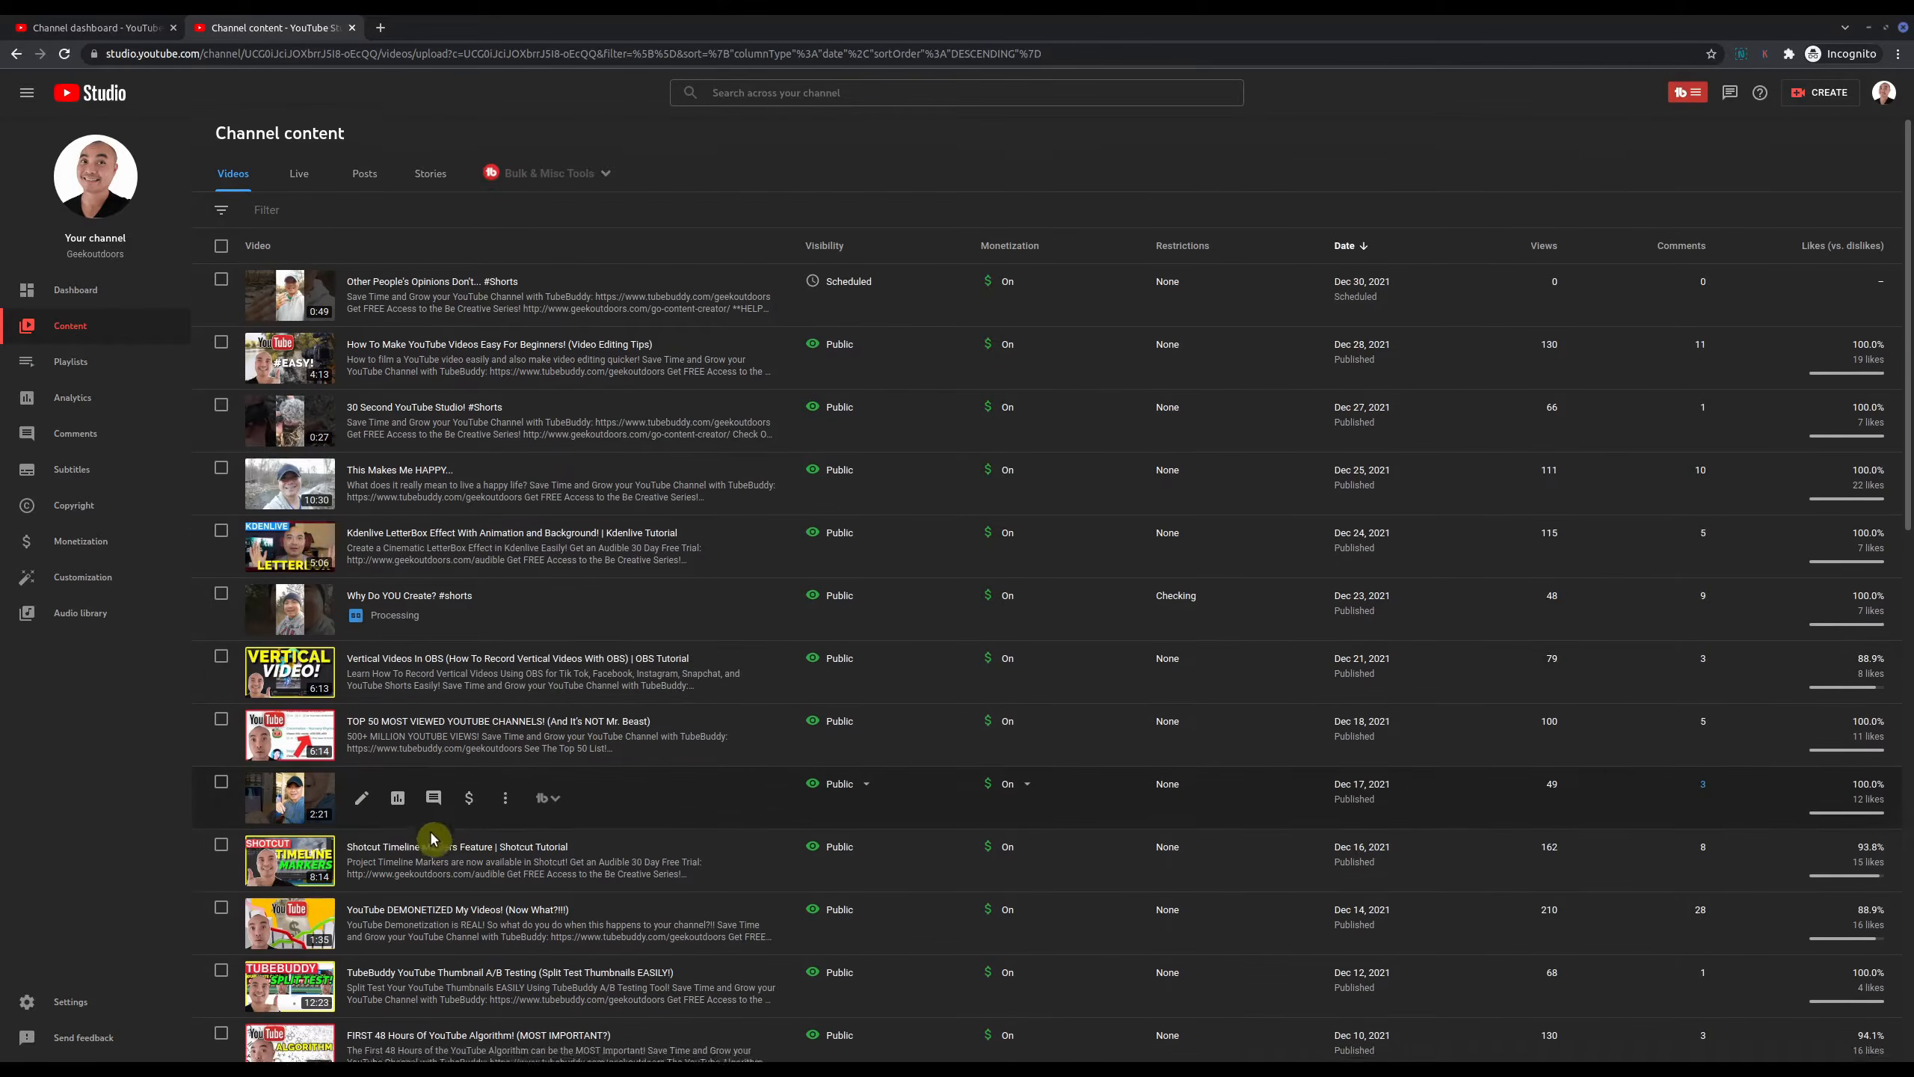
scroll(460, 641, "down", 3)
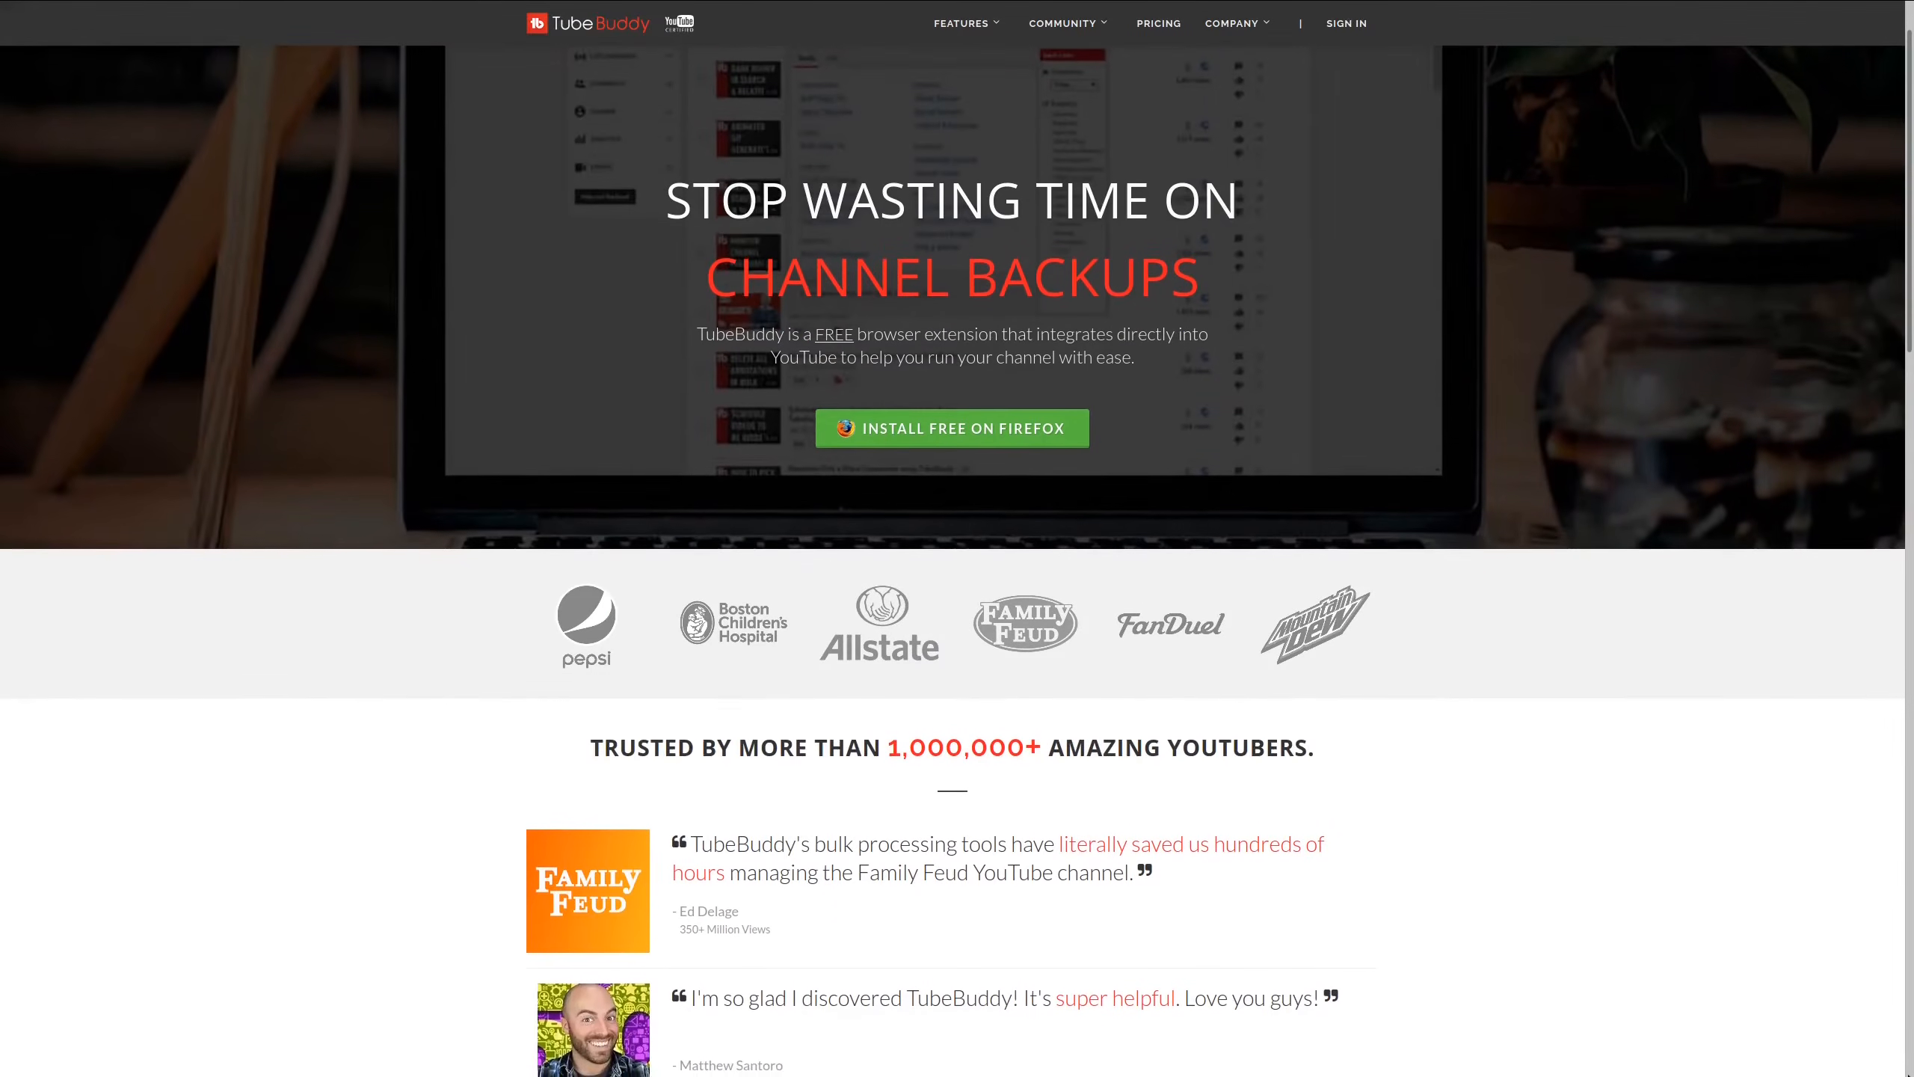
Step: Scroll down the Channel content list to the edited 0:41 Short from Dec 23, 2021
scroll(1910, 1074, "down", 5)
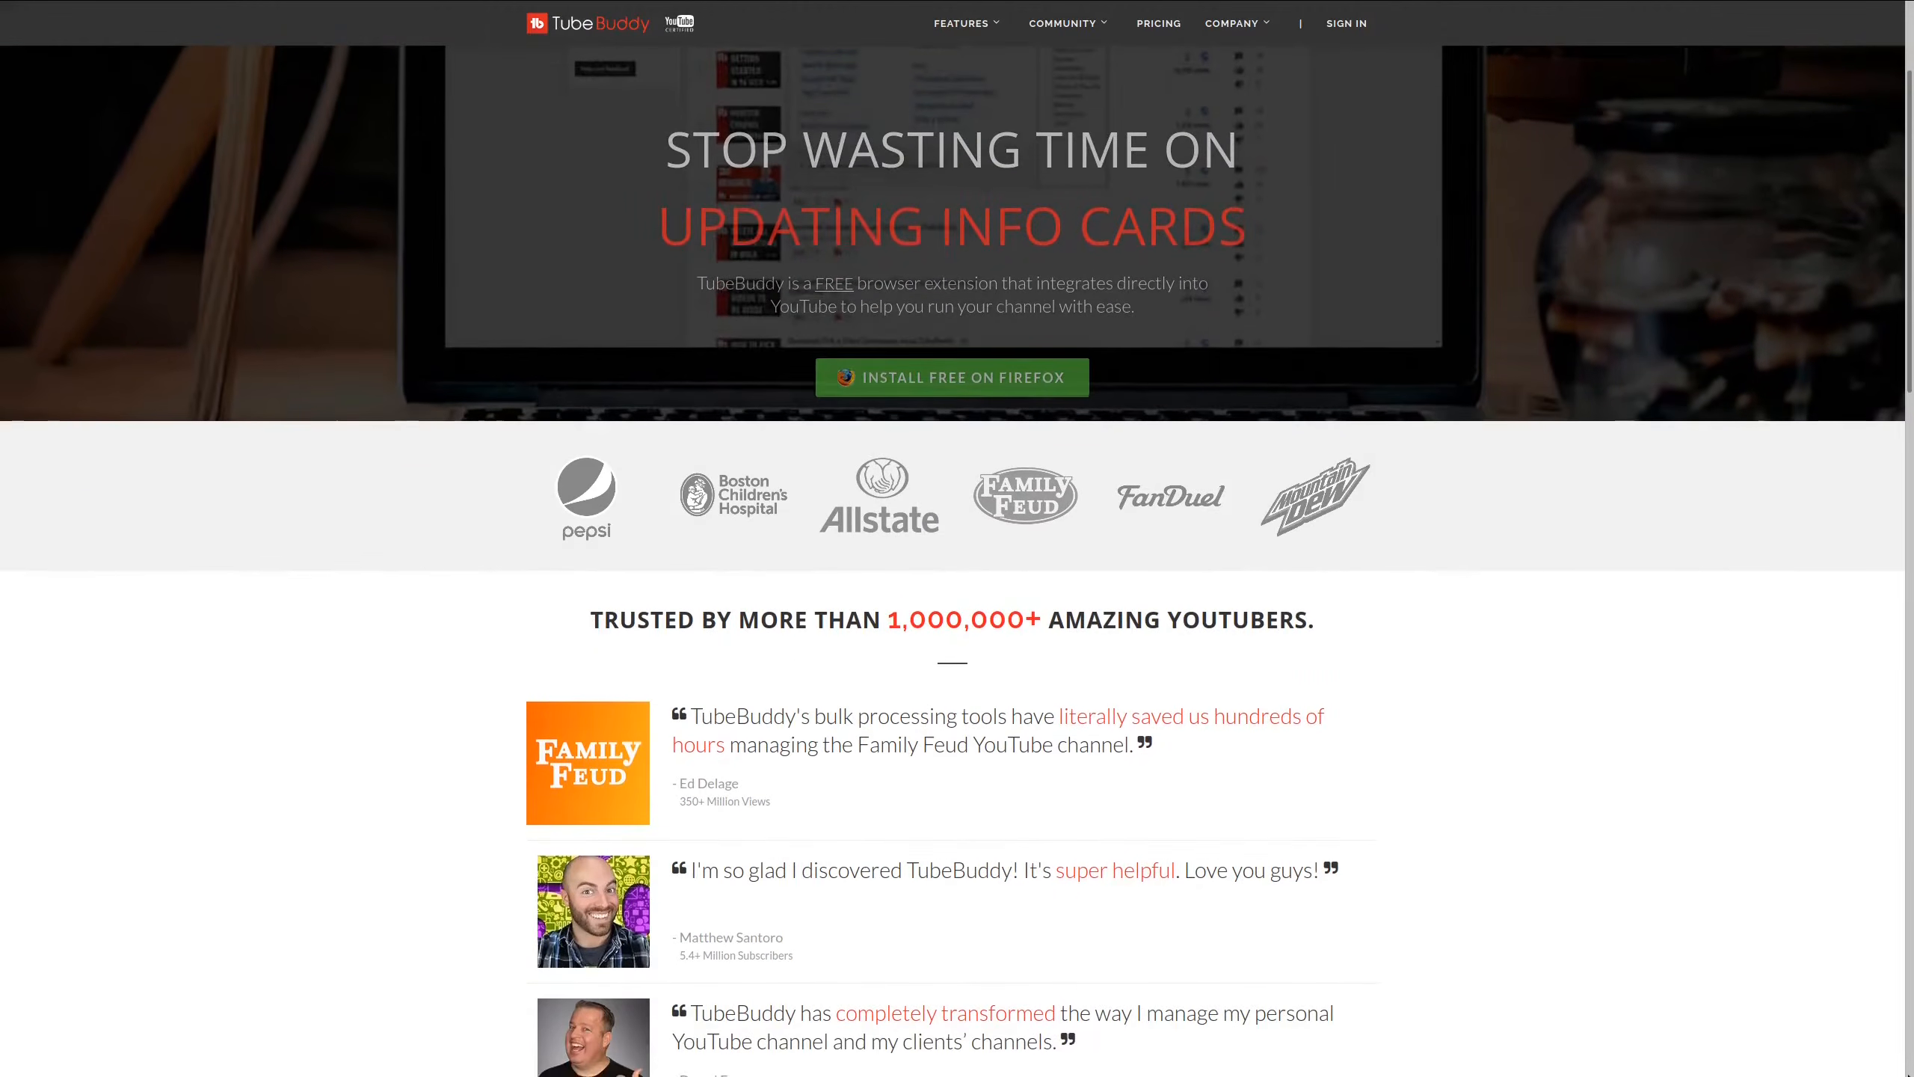
scroll(957, 538, "down", 4)
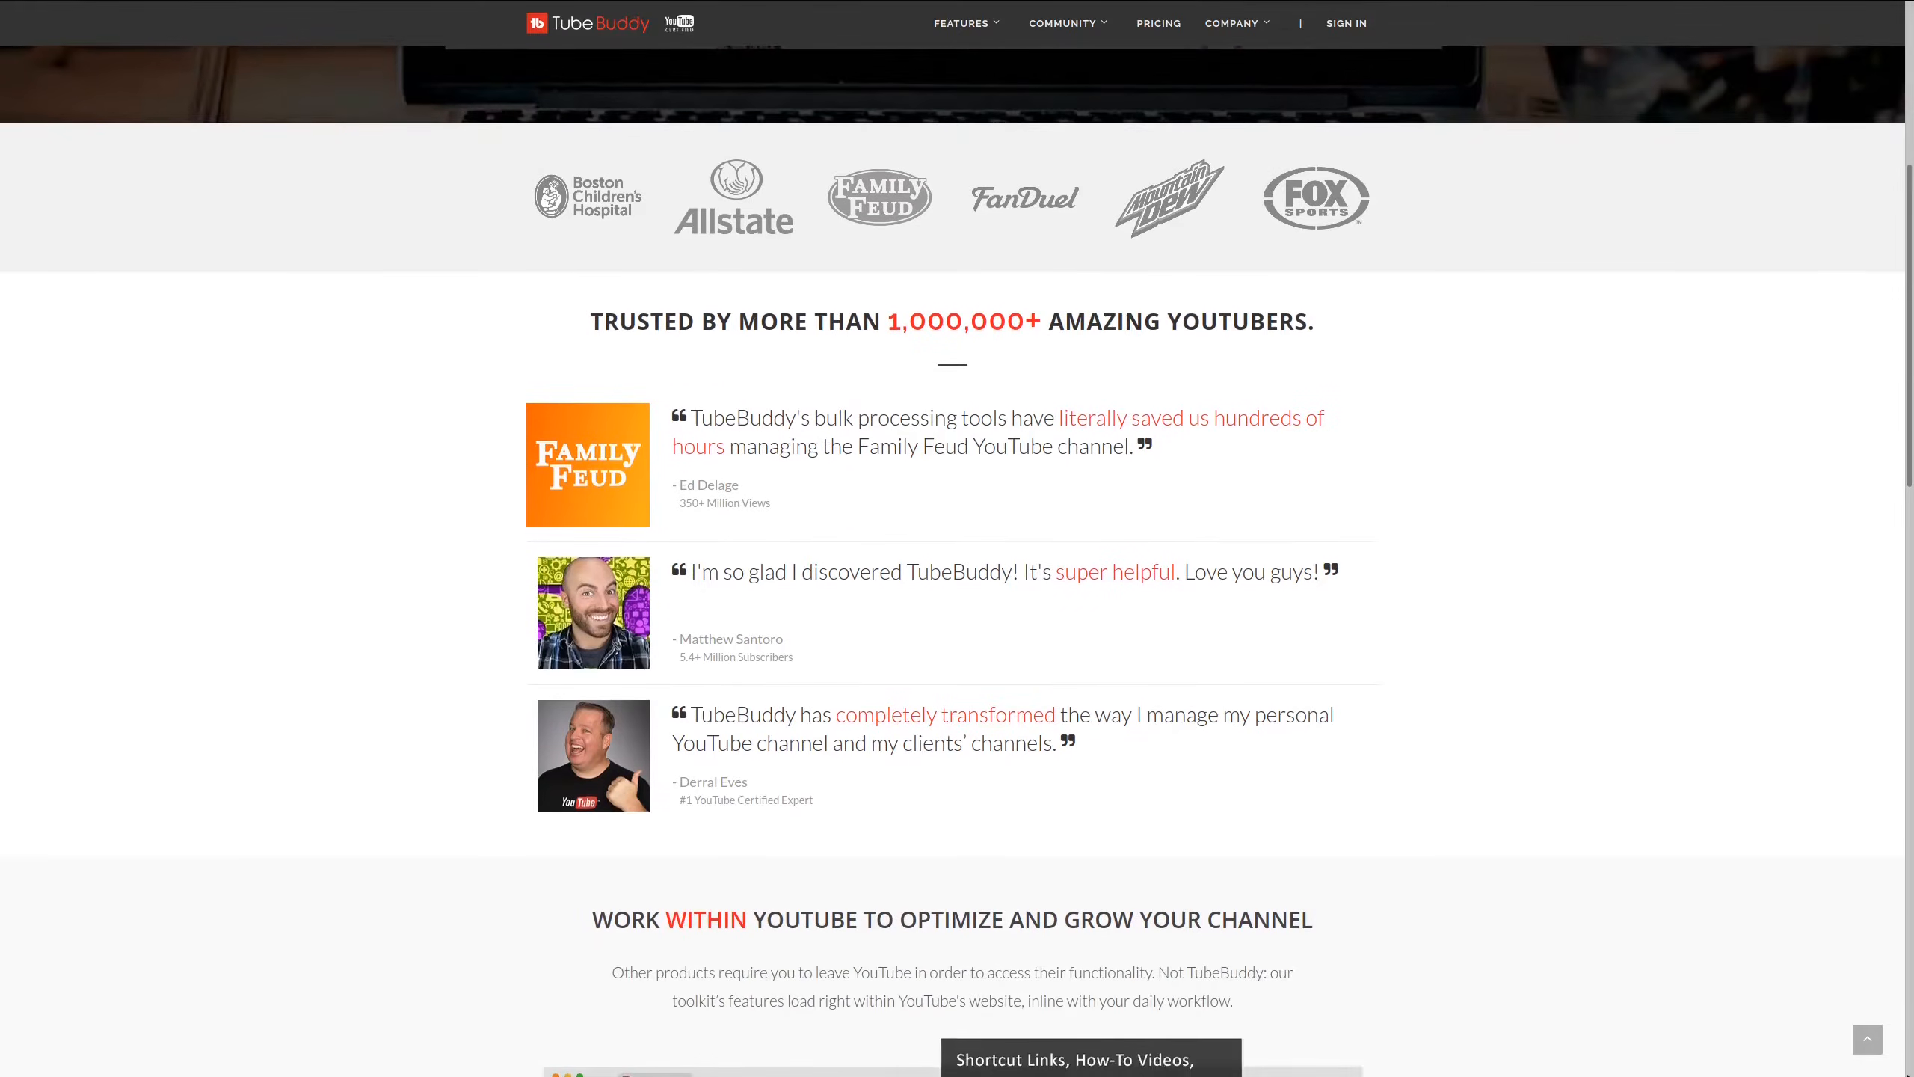
scroll(957, 538, "down", 3)
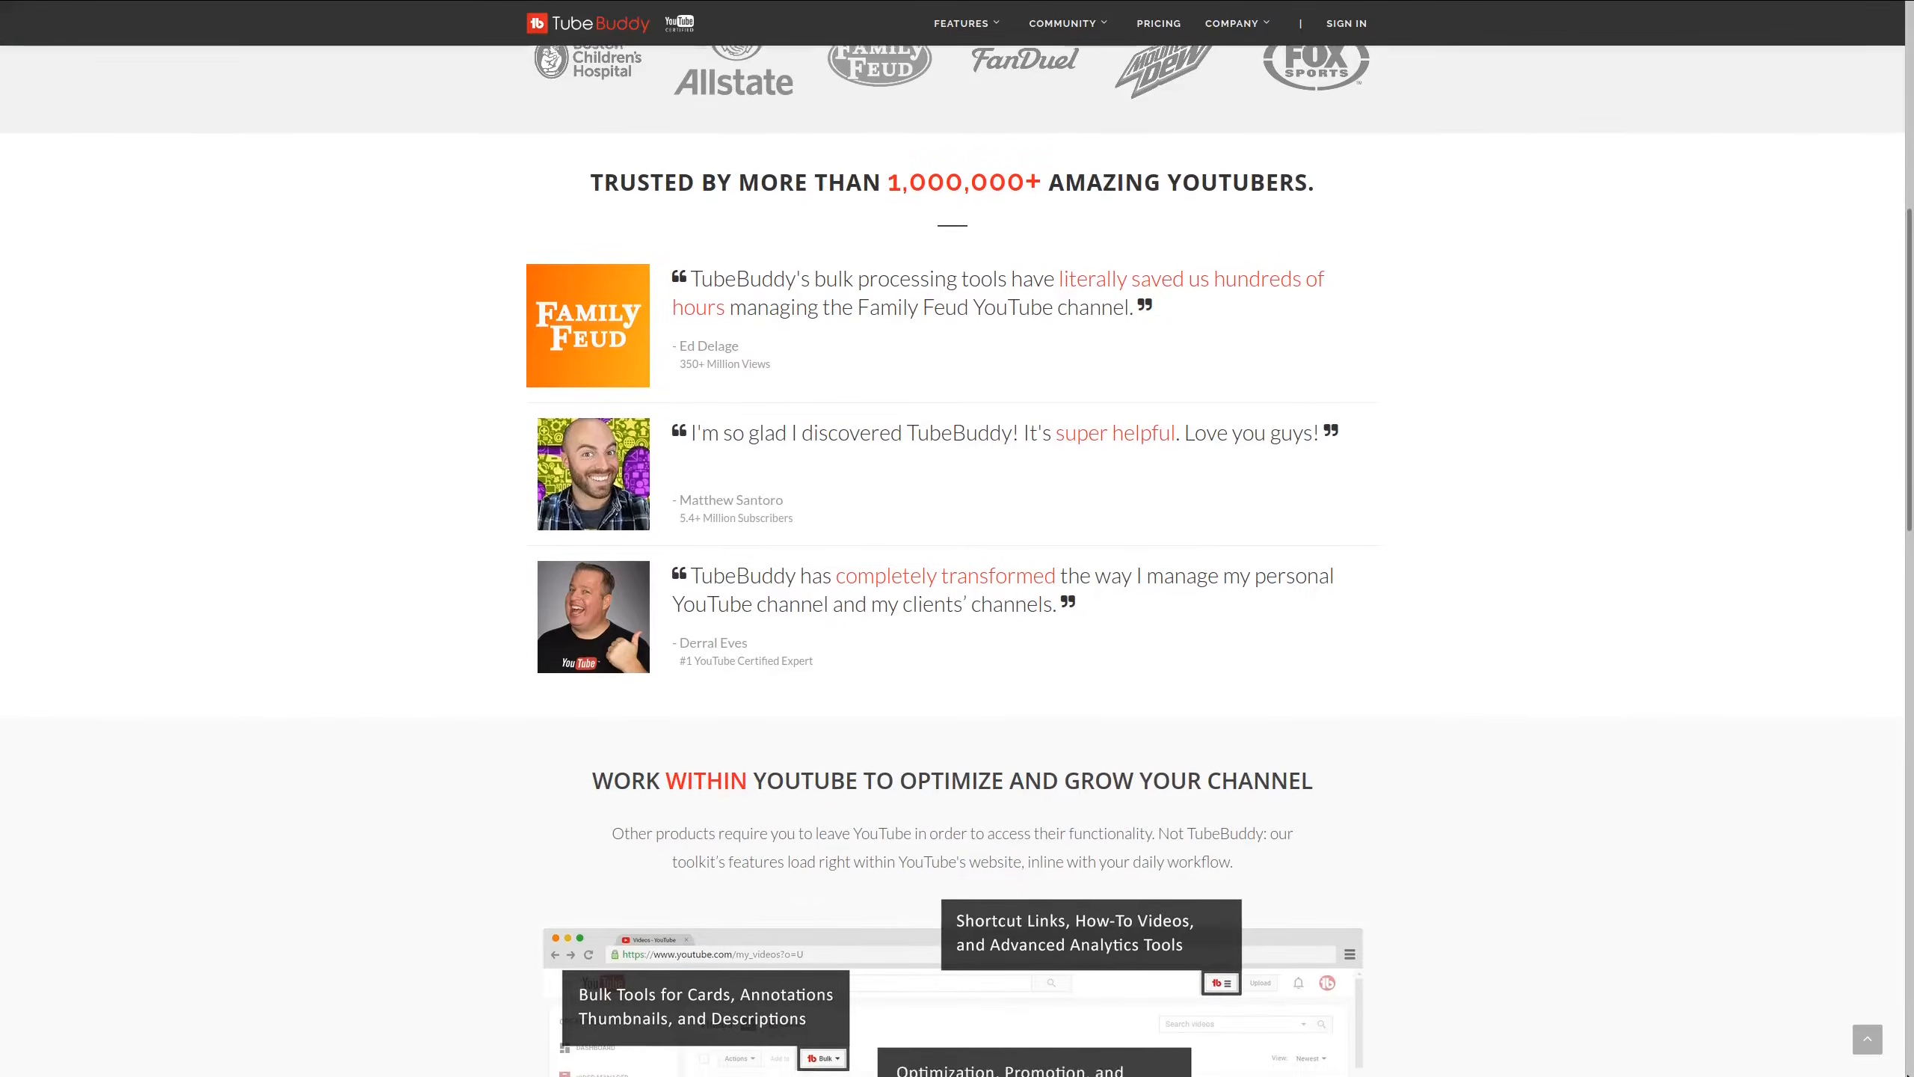
scroll(958, 538, "down", 3)
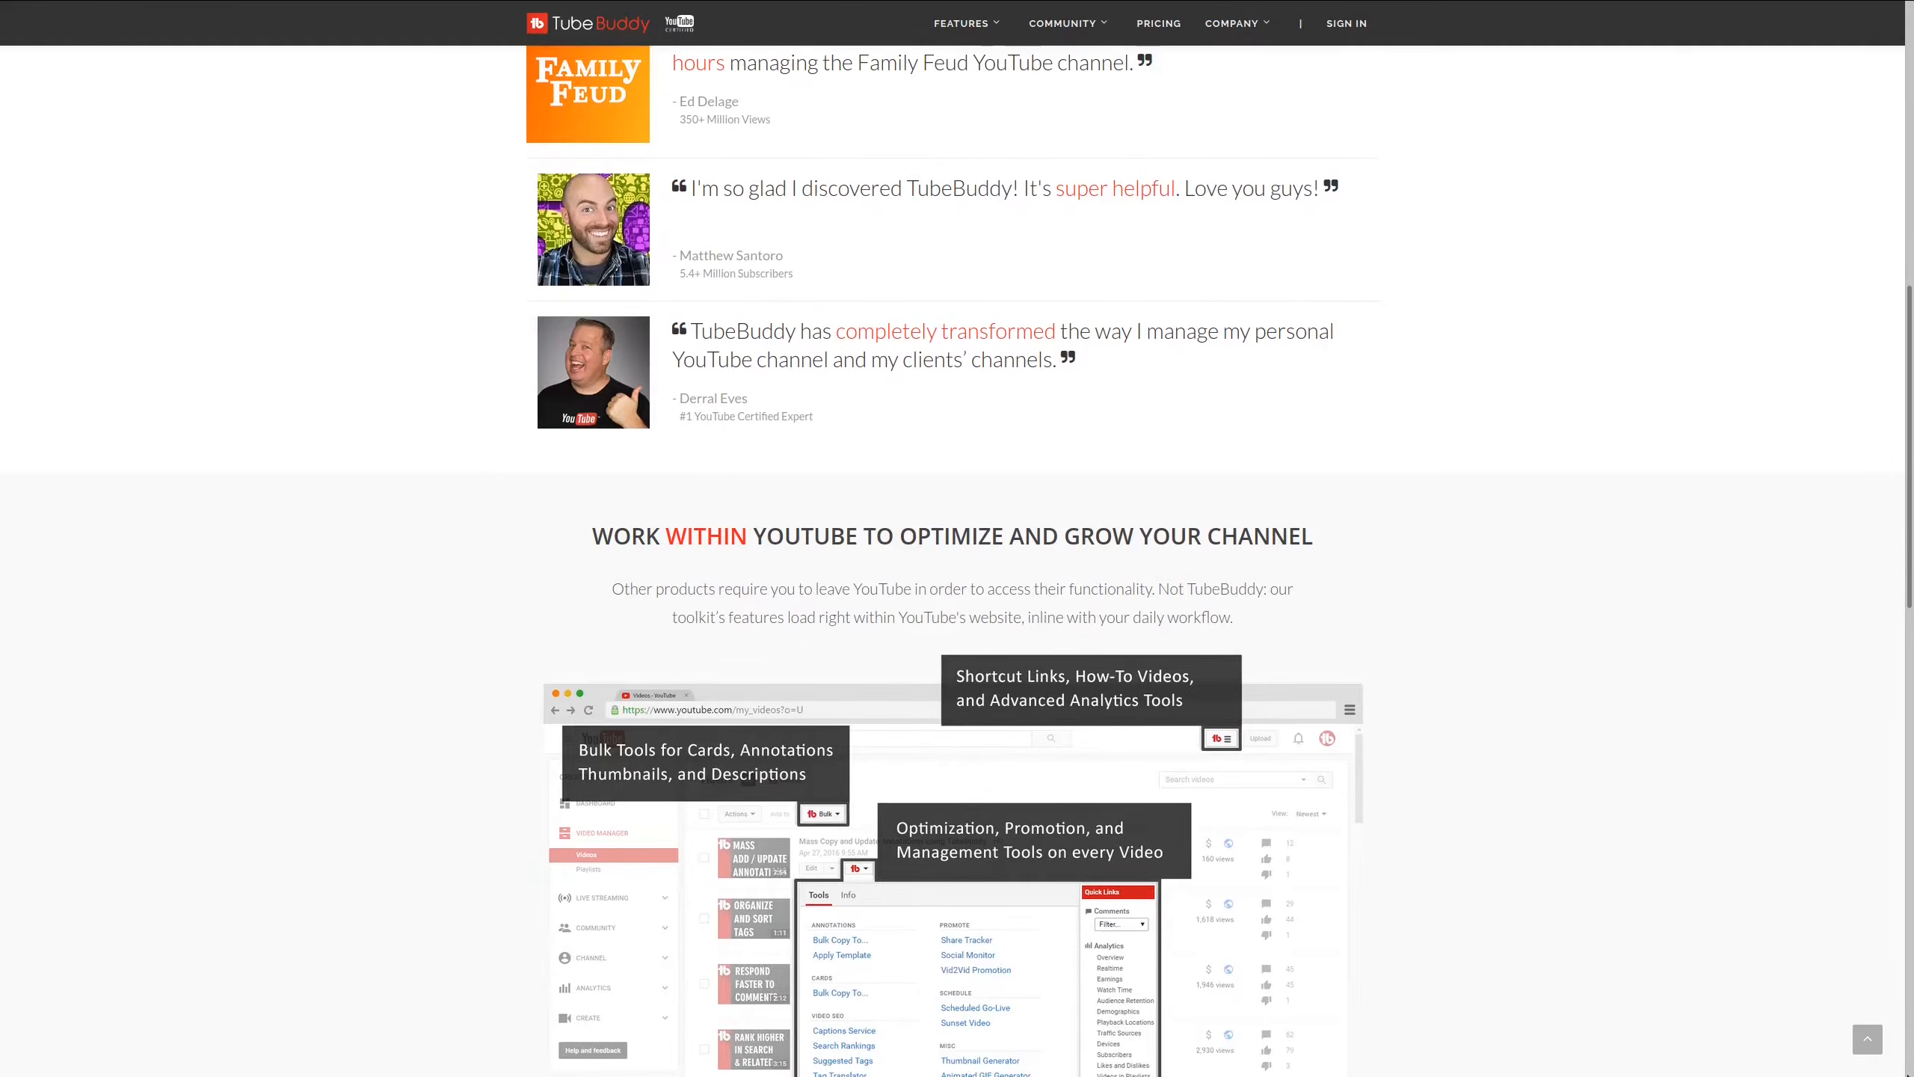
scroll(958, 538, "down", 3)
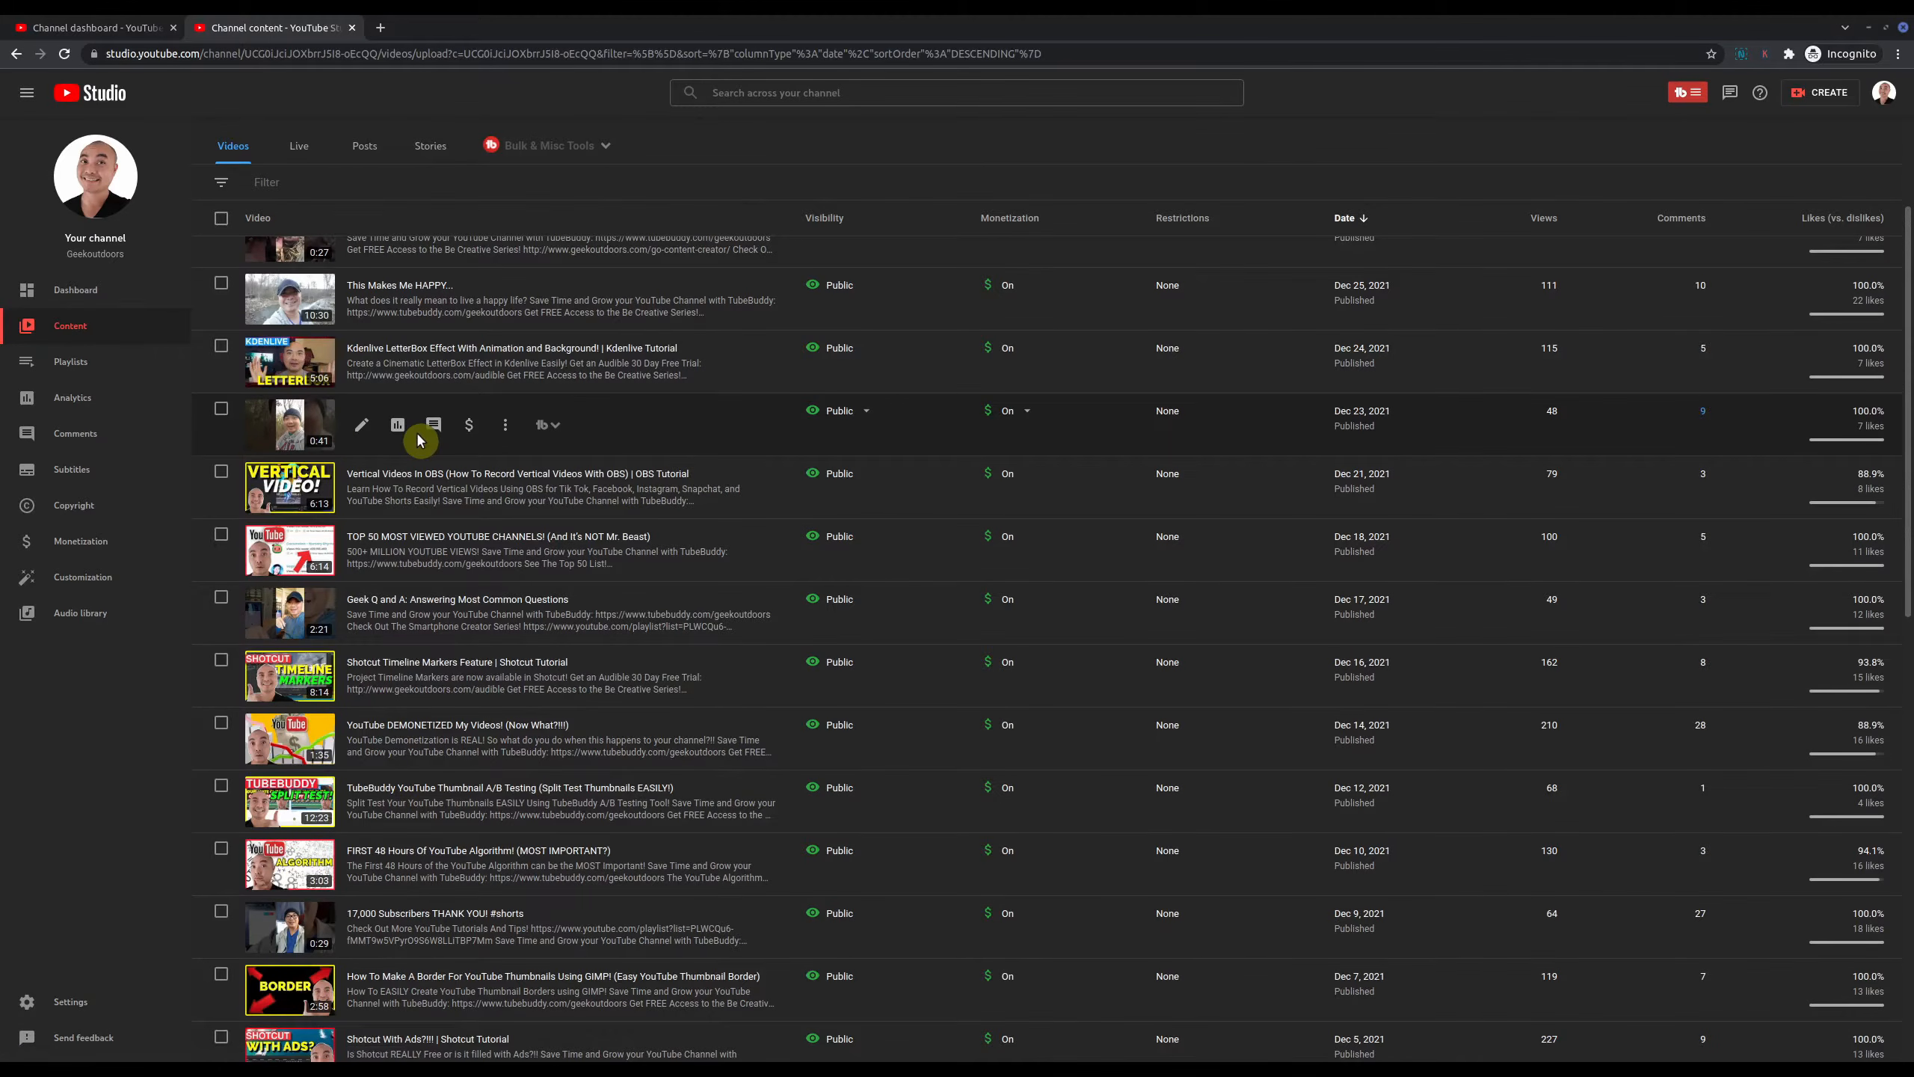
Step: Reopen the Dec 23 Short in the editor and play its start and final seconds up to 40:17
left_click(363, 429)
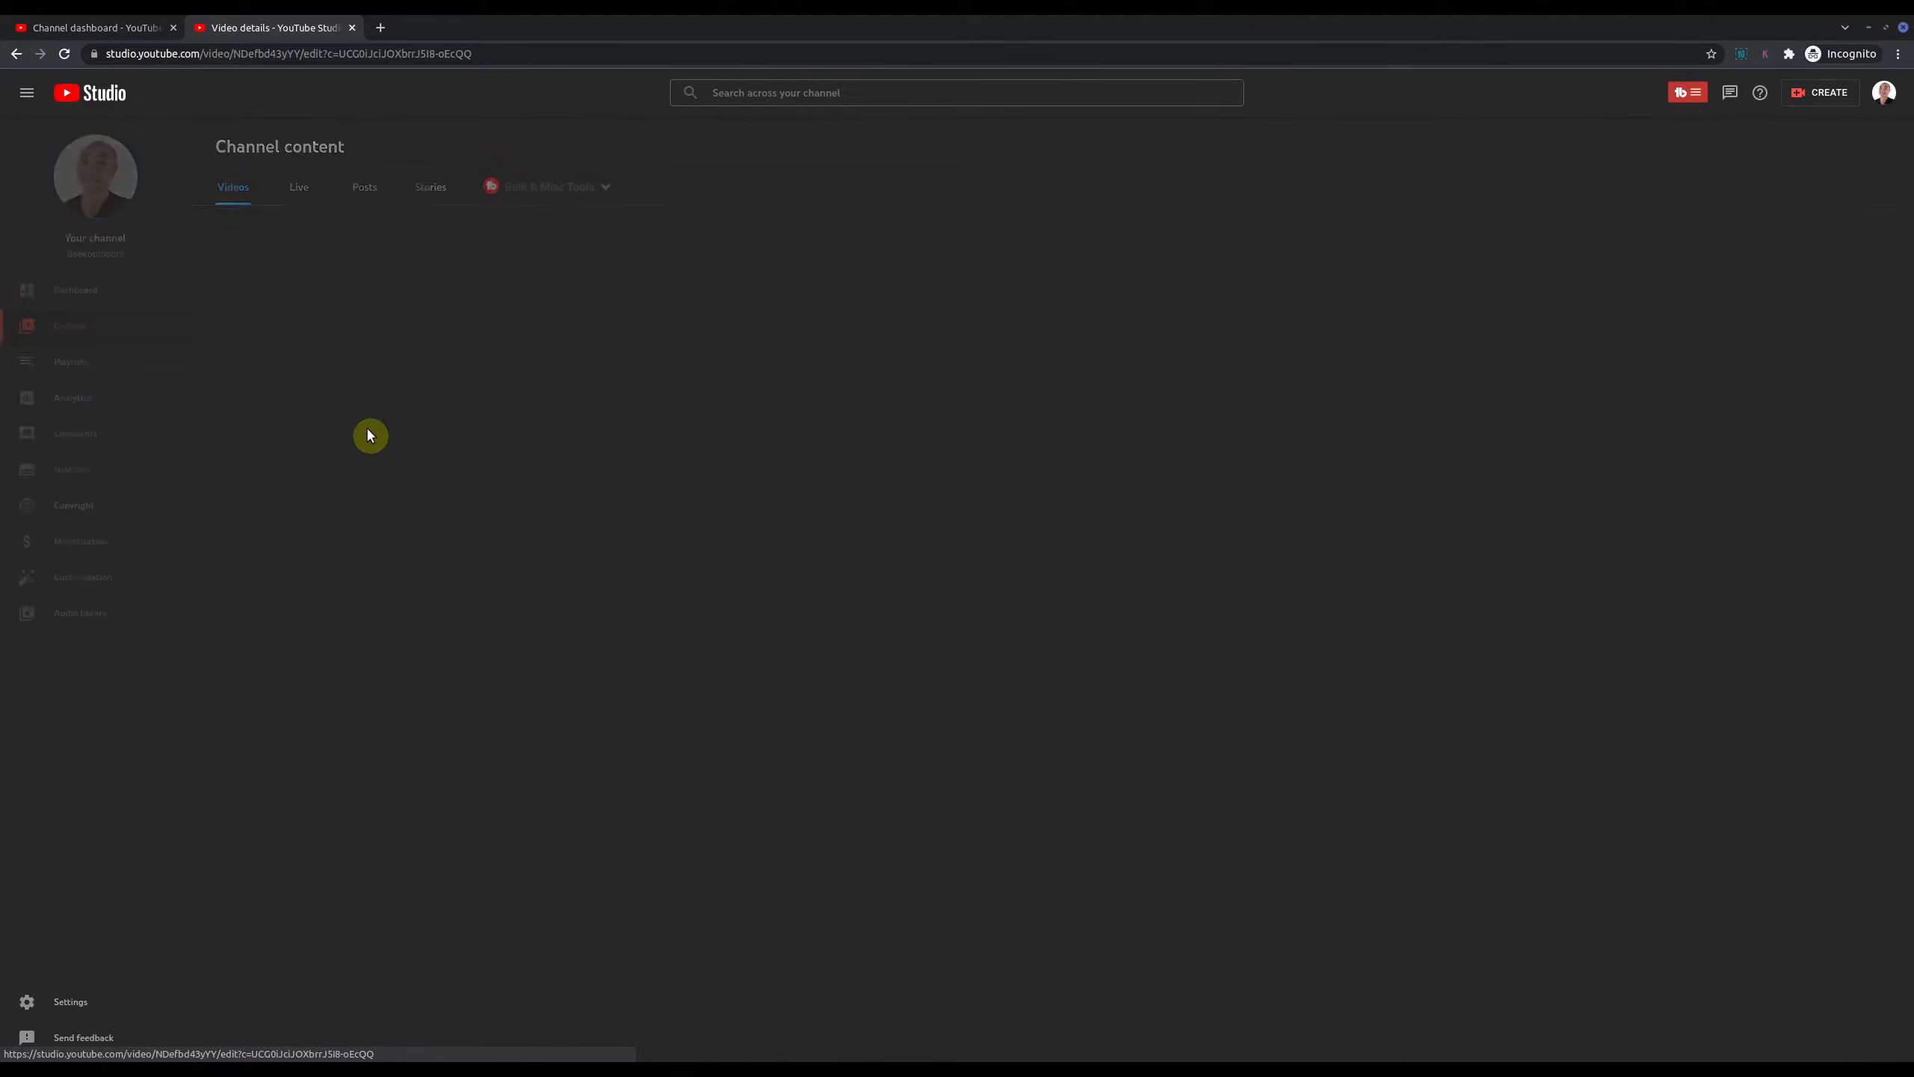
left_click(107, 415)
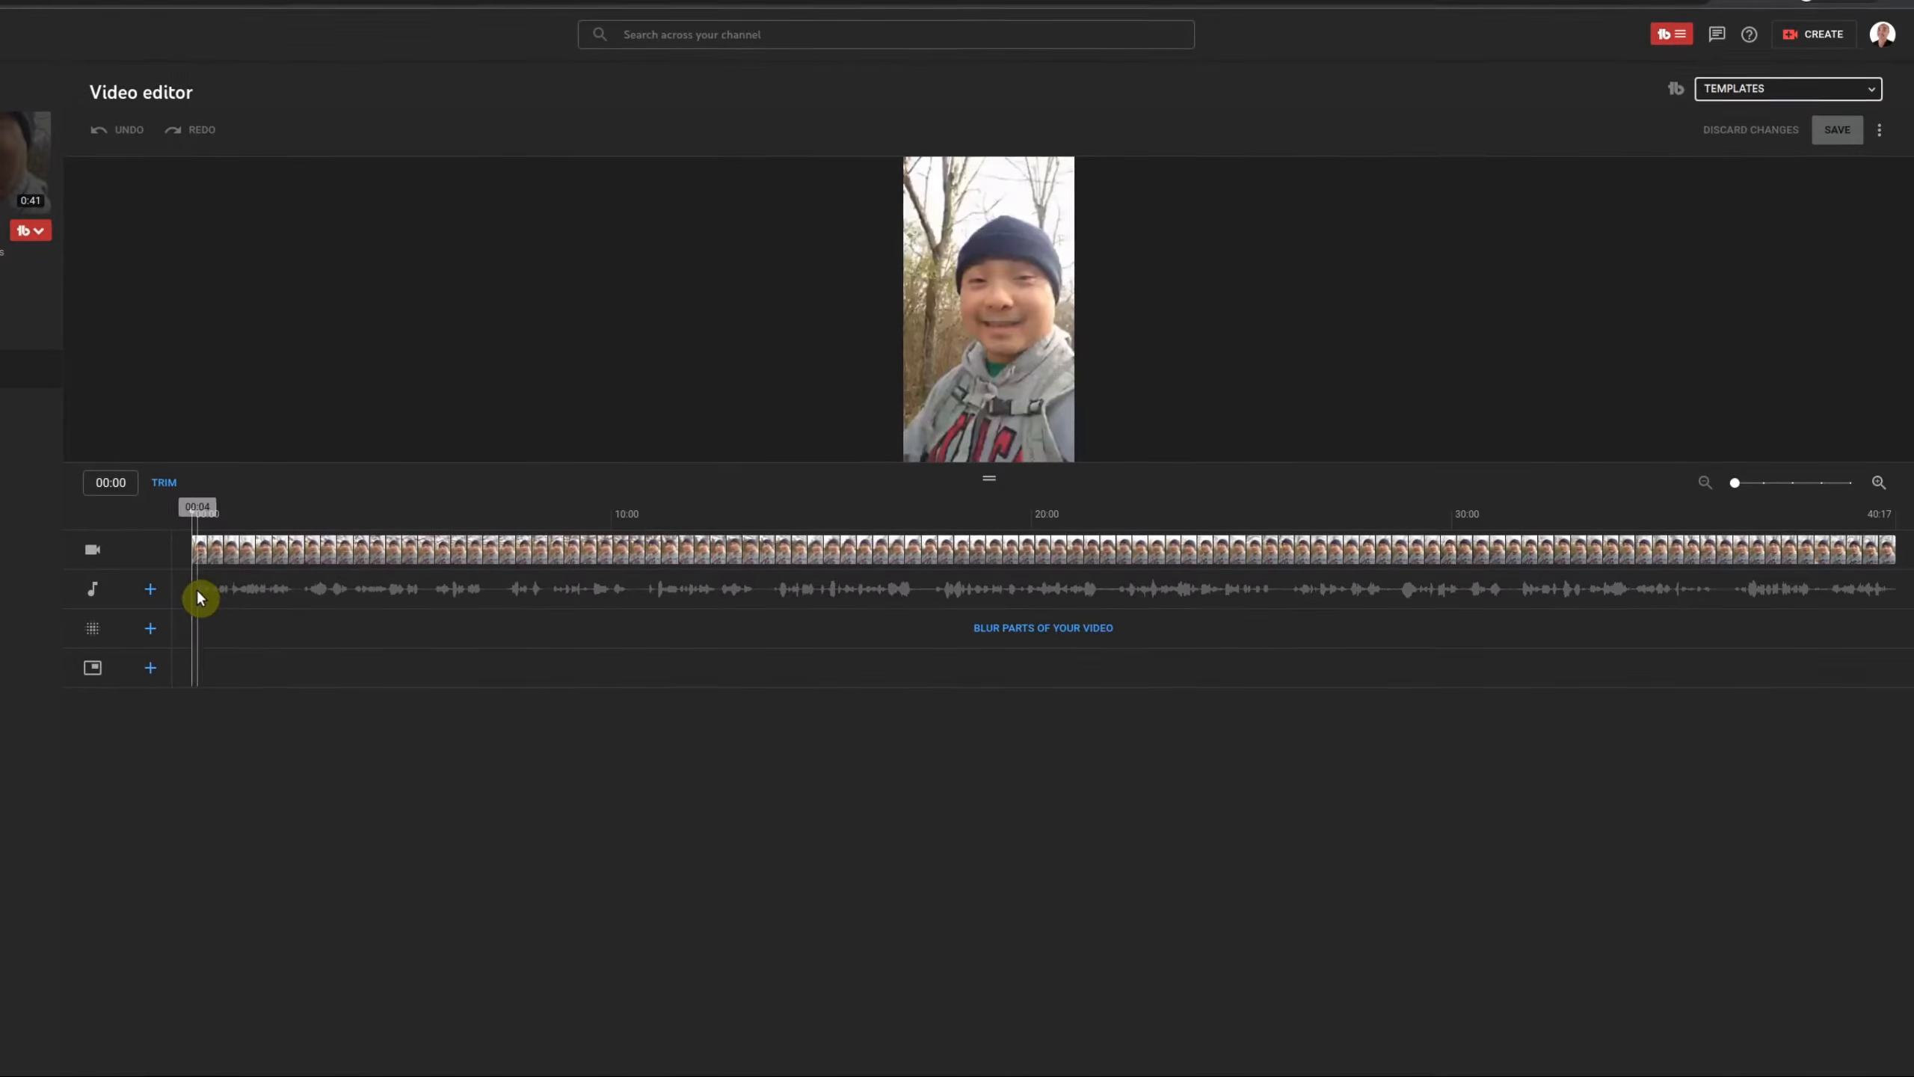
mouse_move(788, 444)
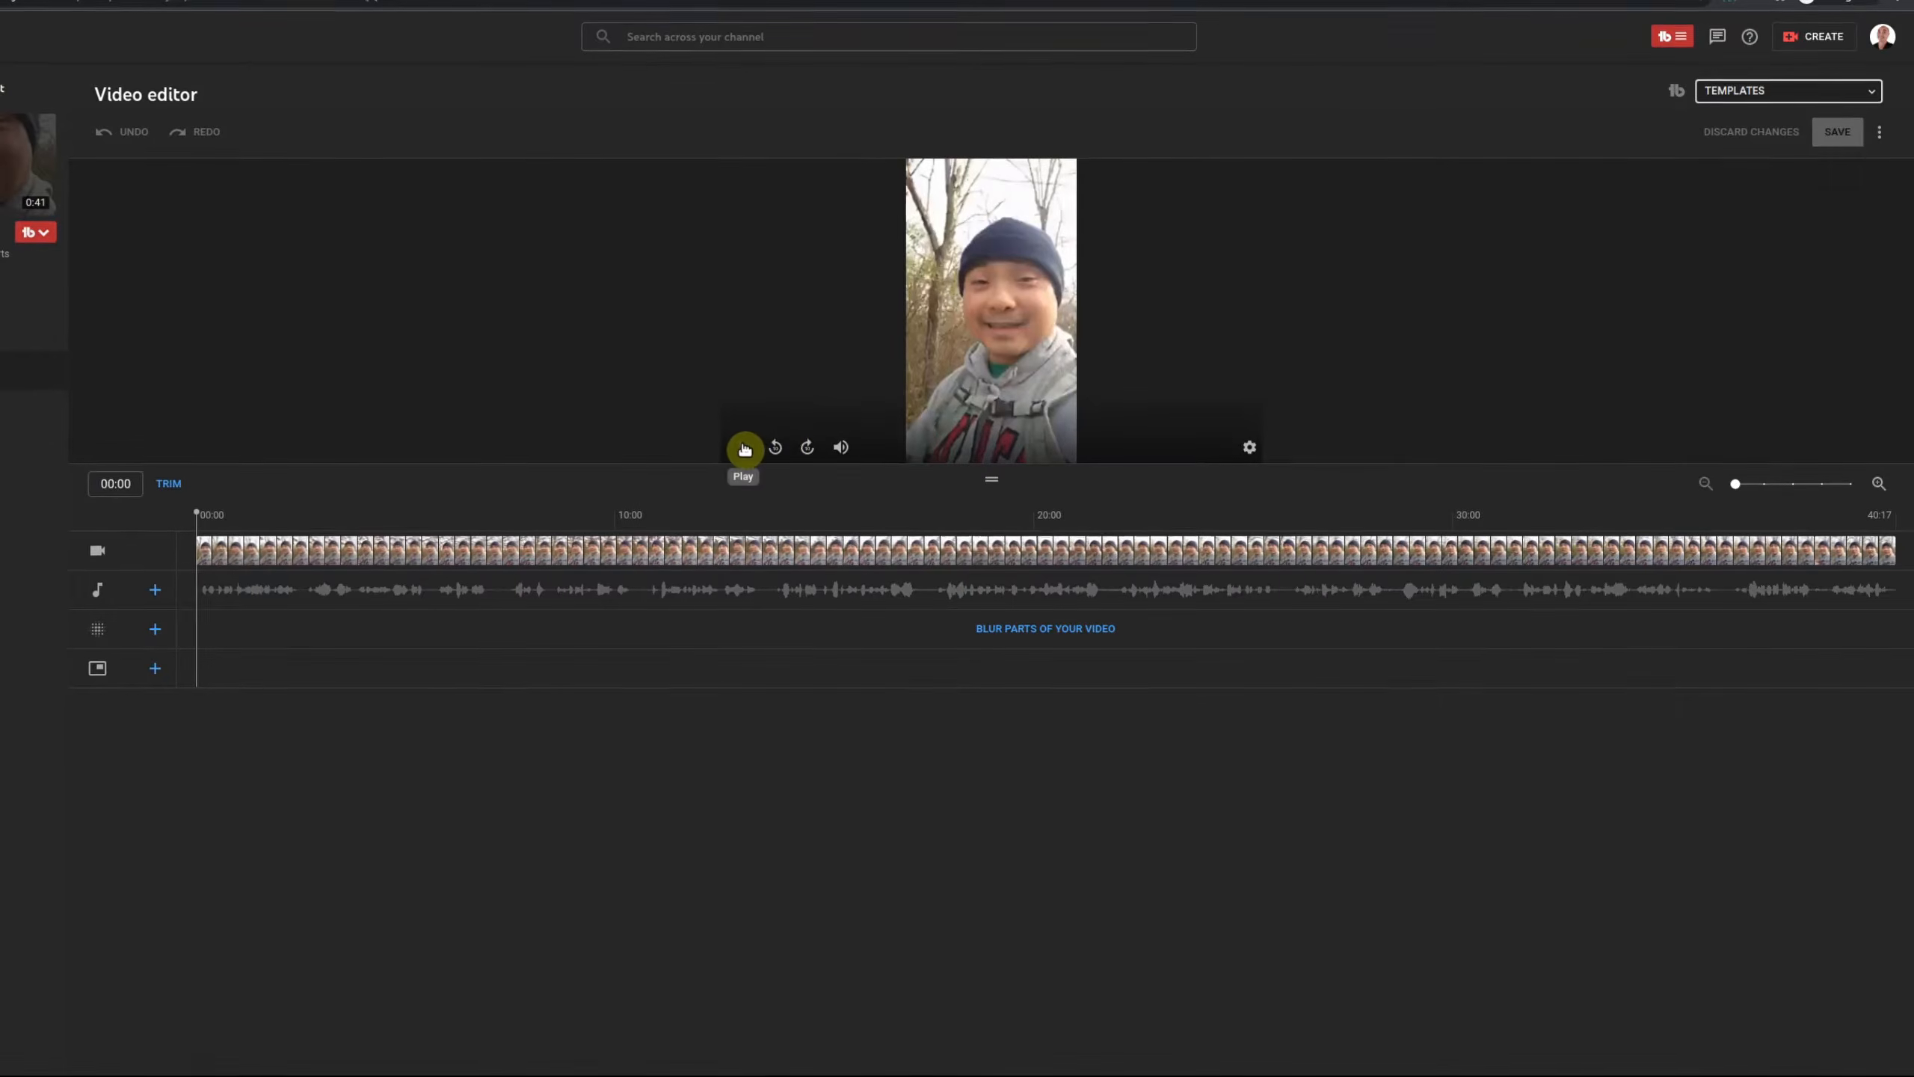
left_click(743, 446)
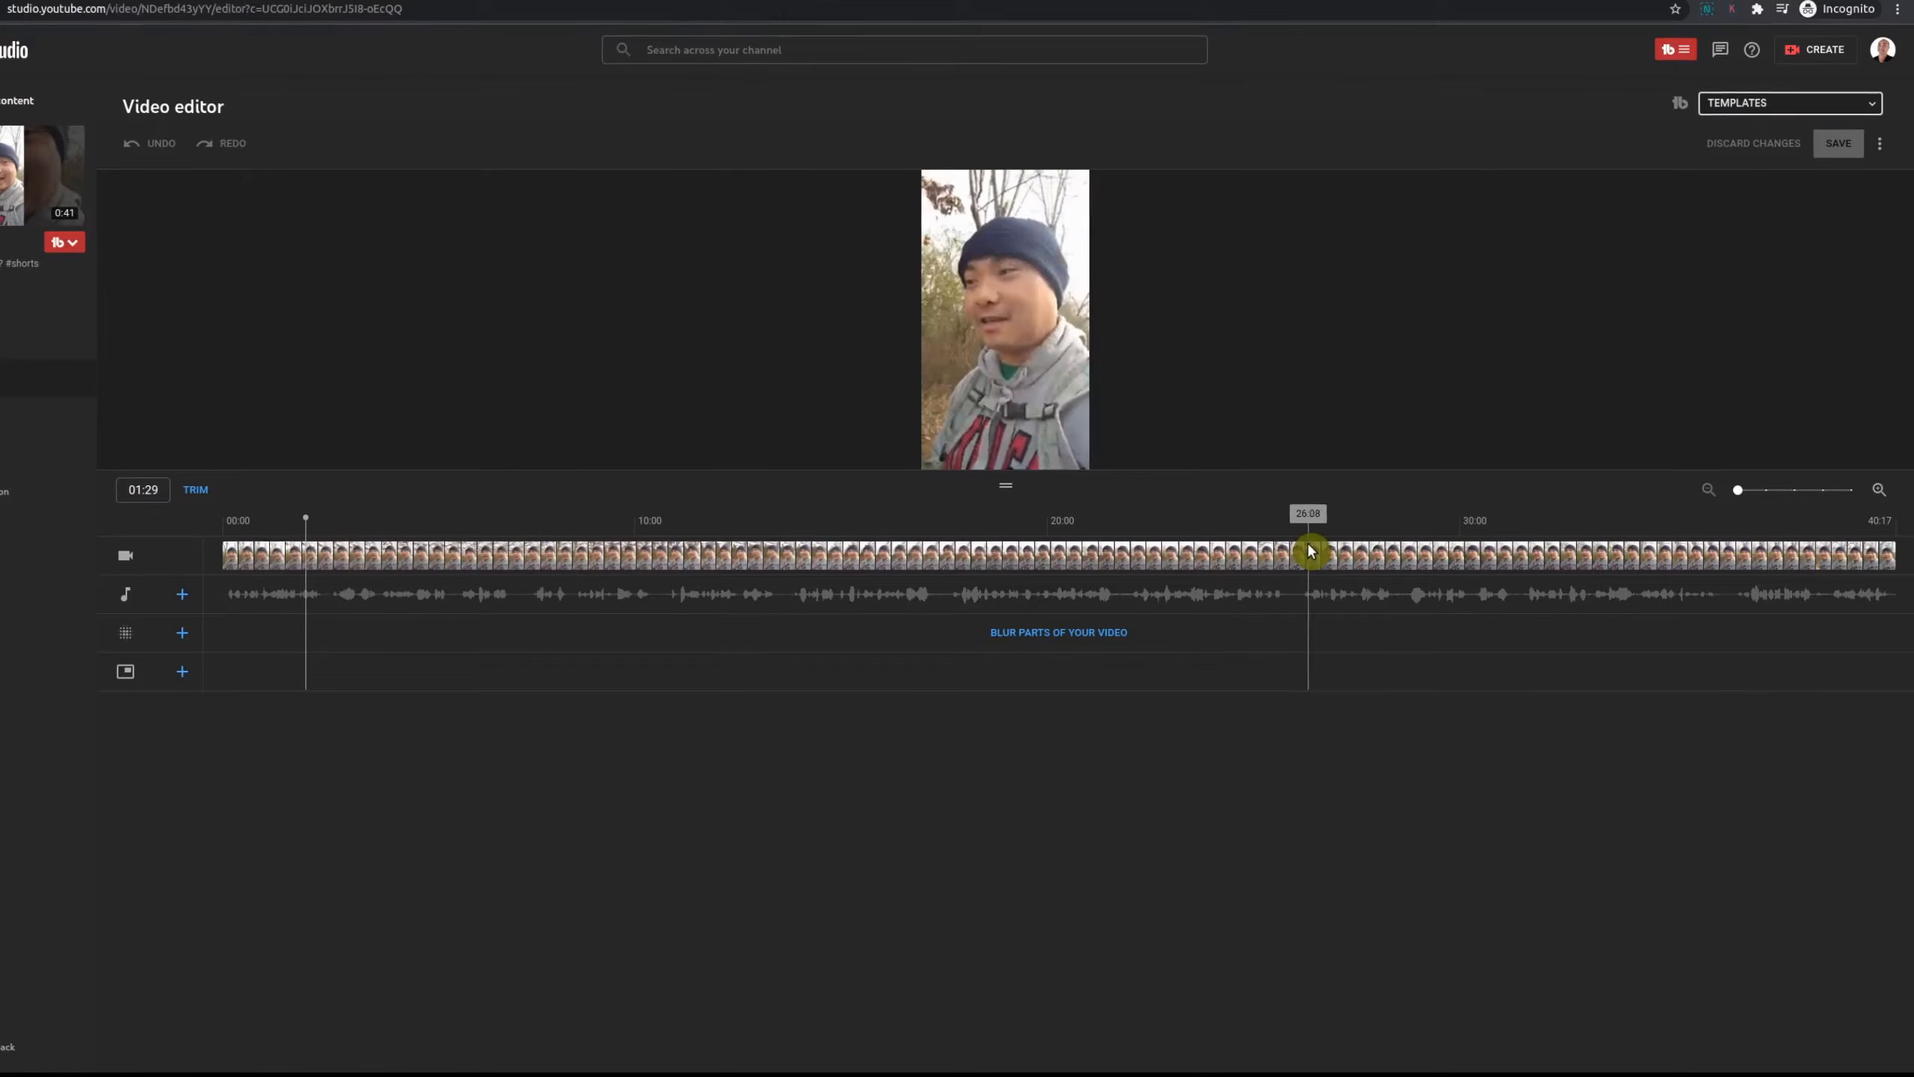
left_click(1856, 555)
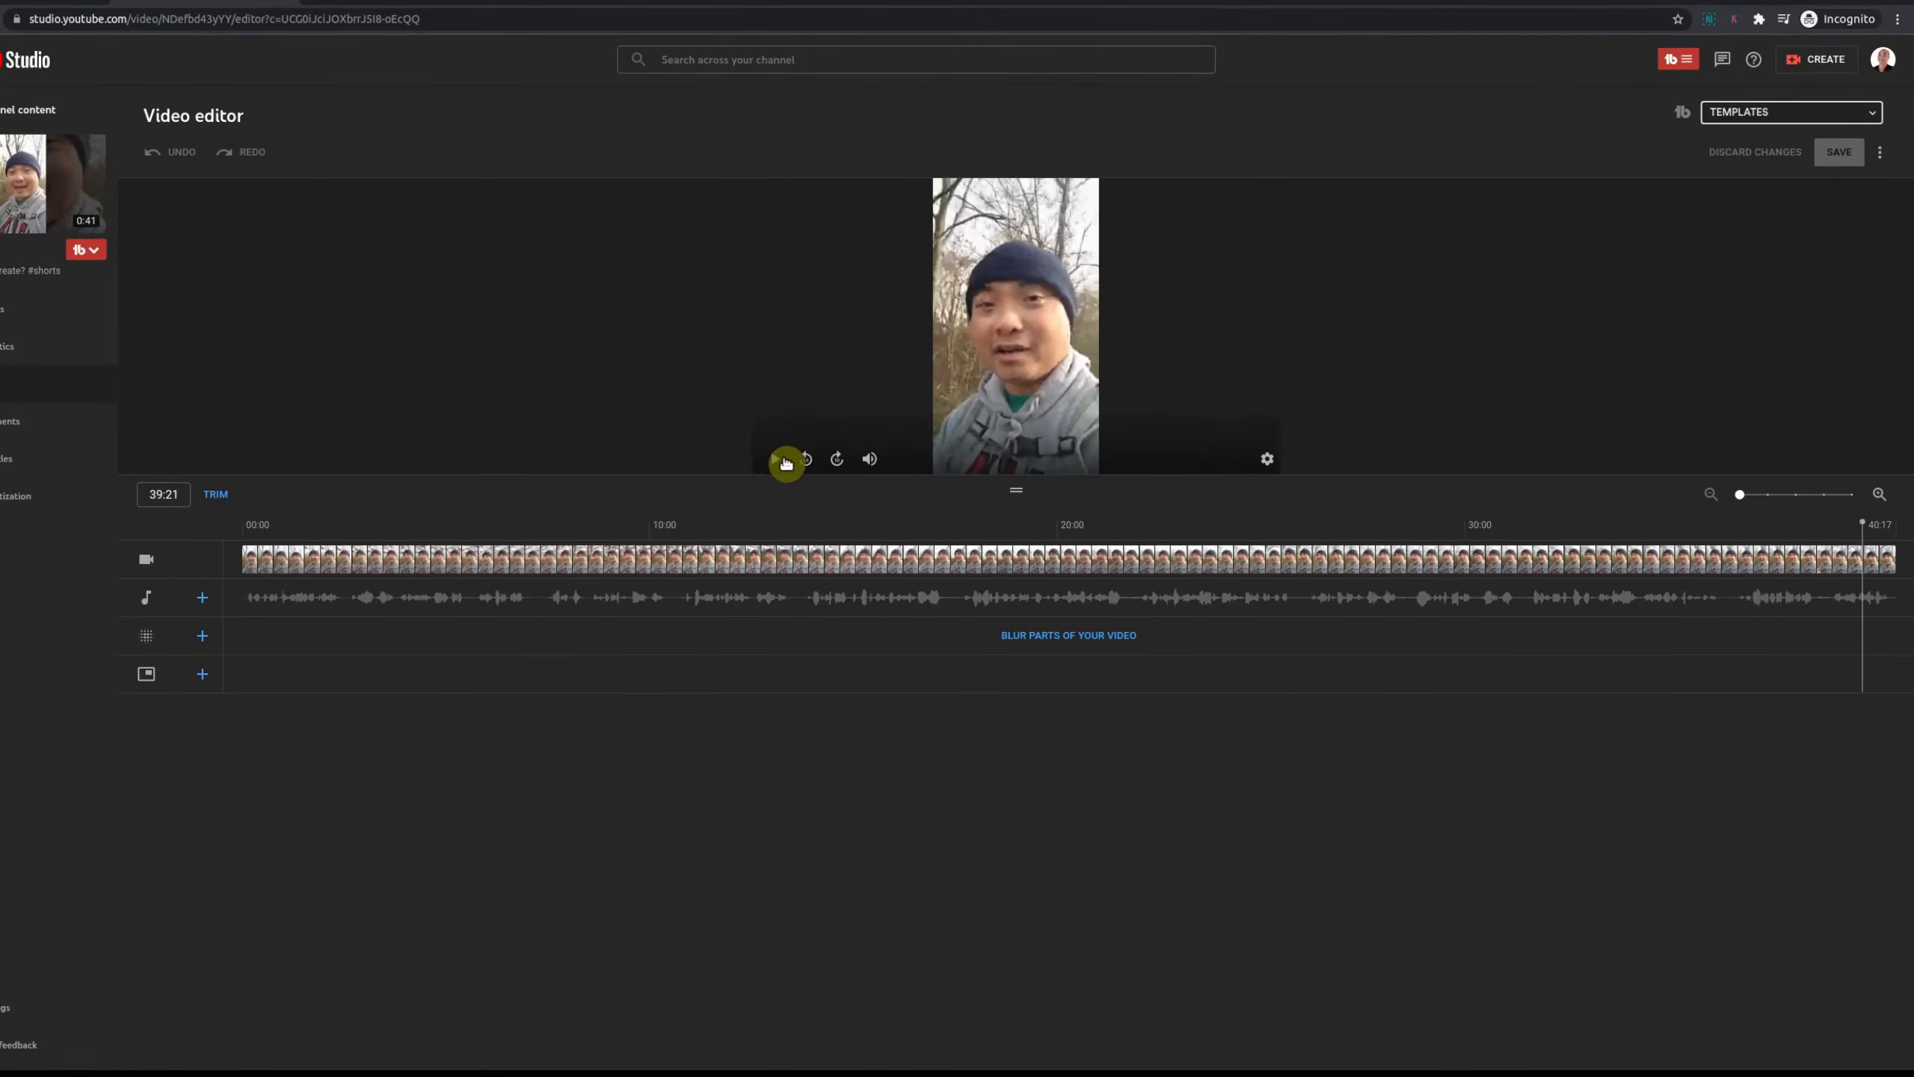
left_click(774, 458)
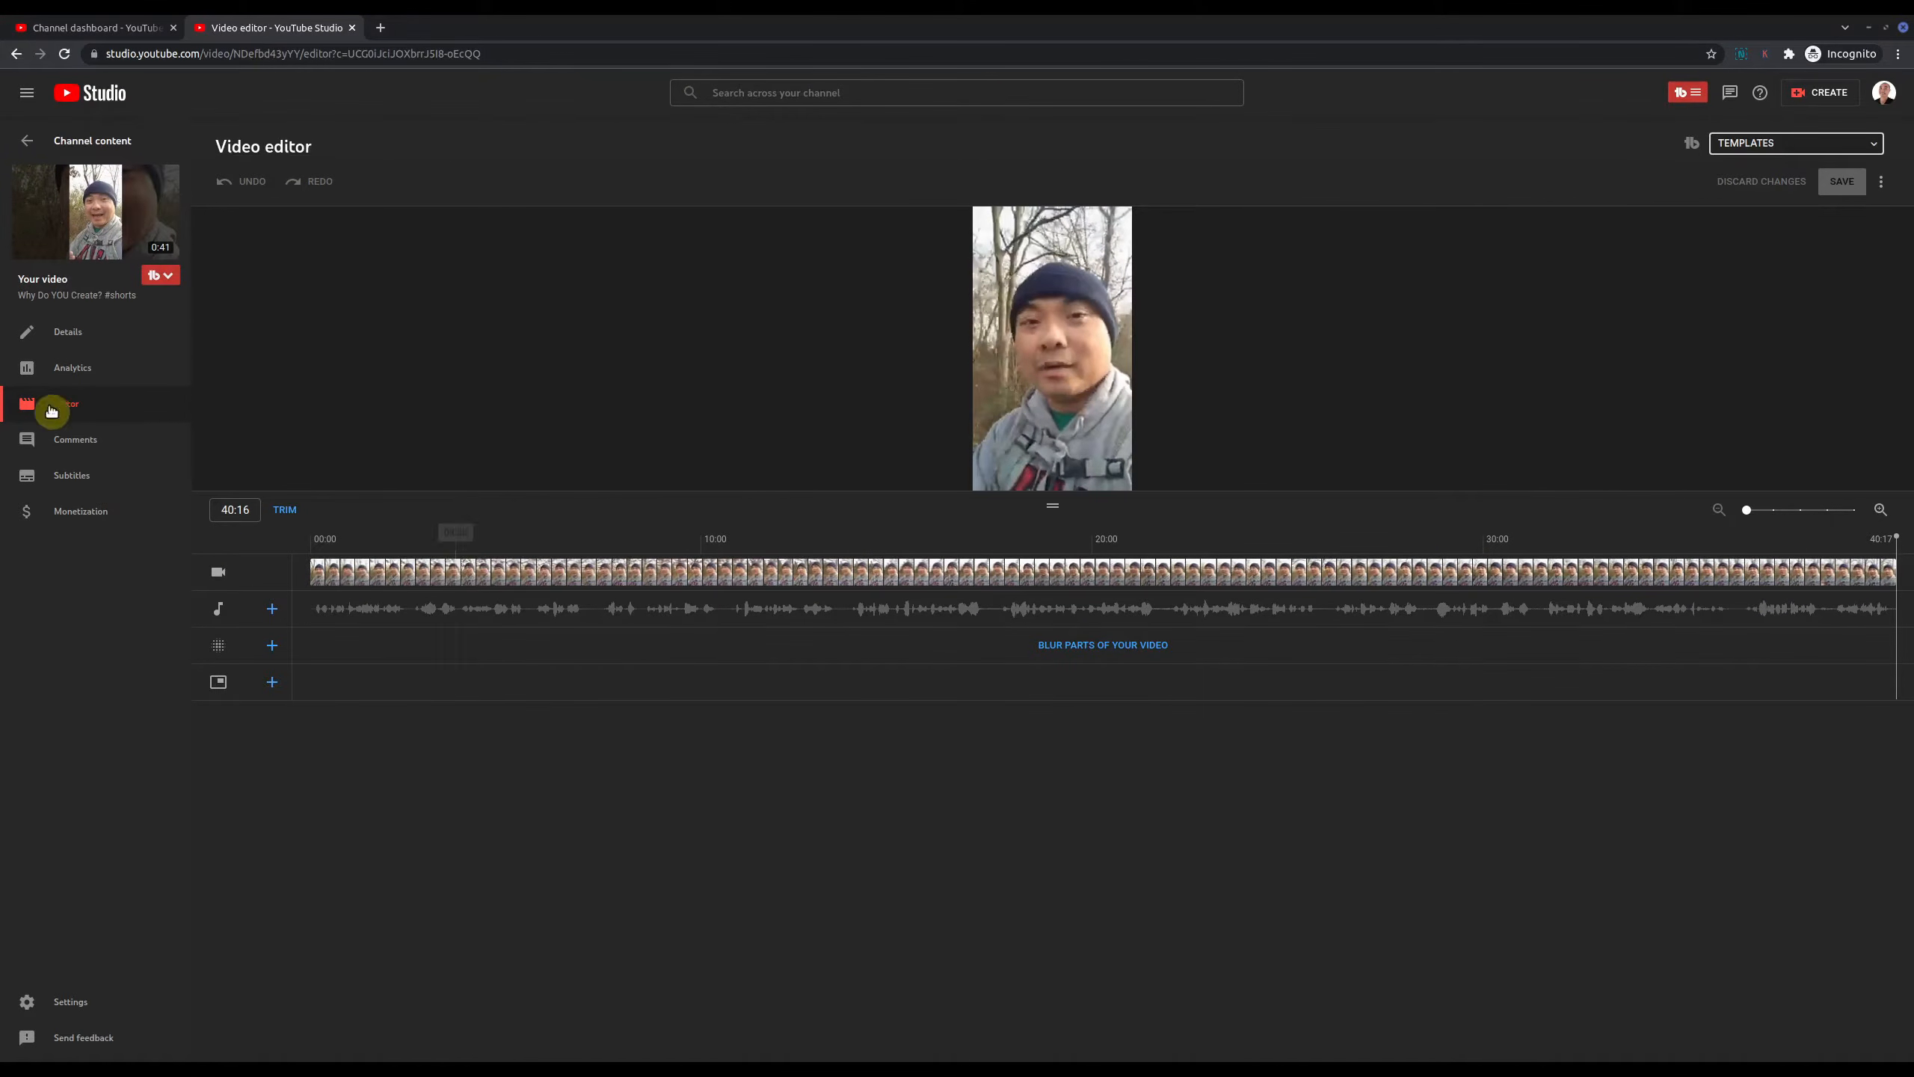
left_click(24, 149)
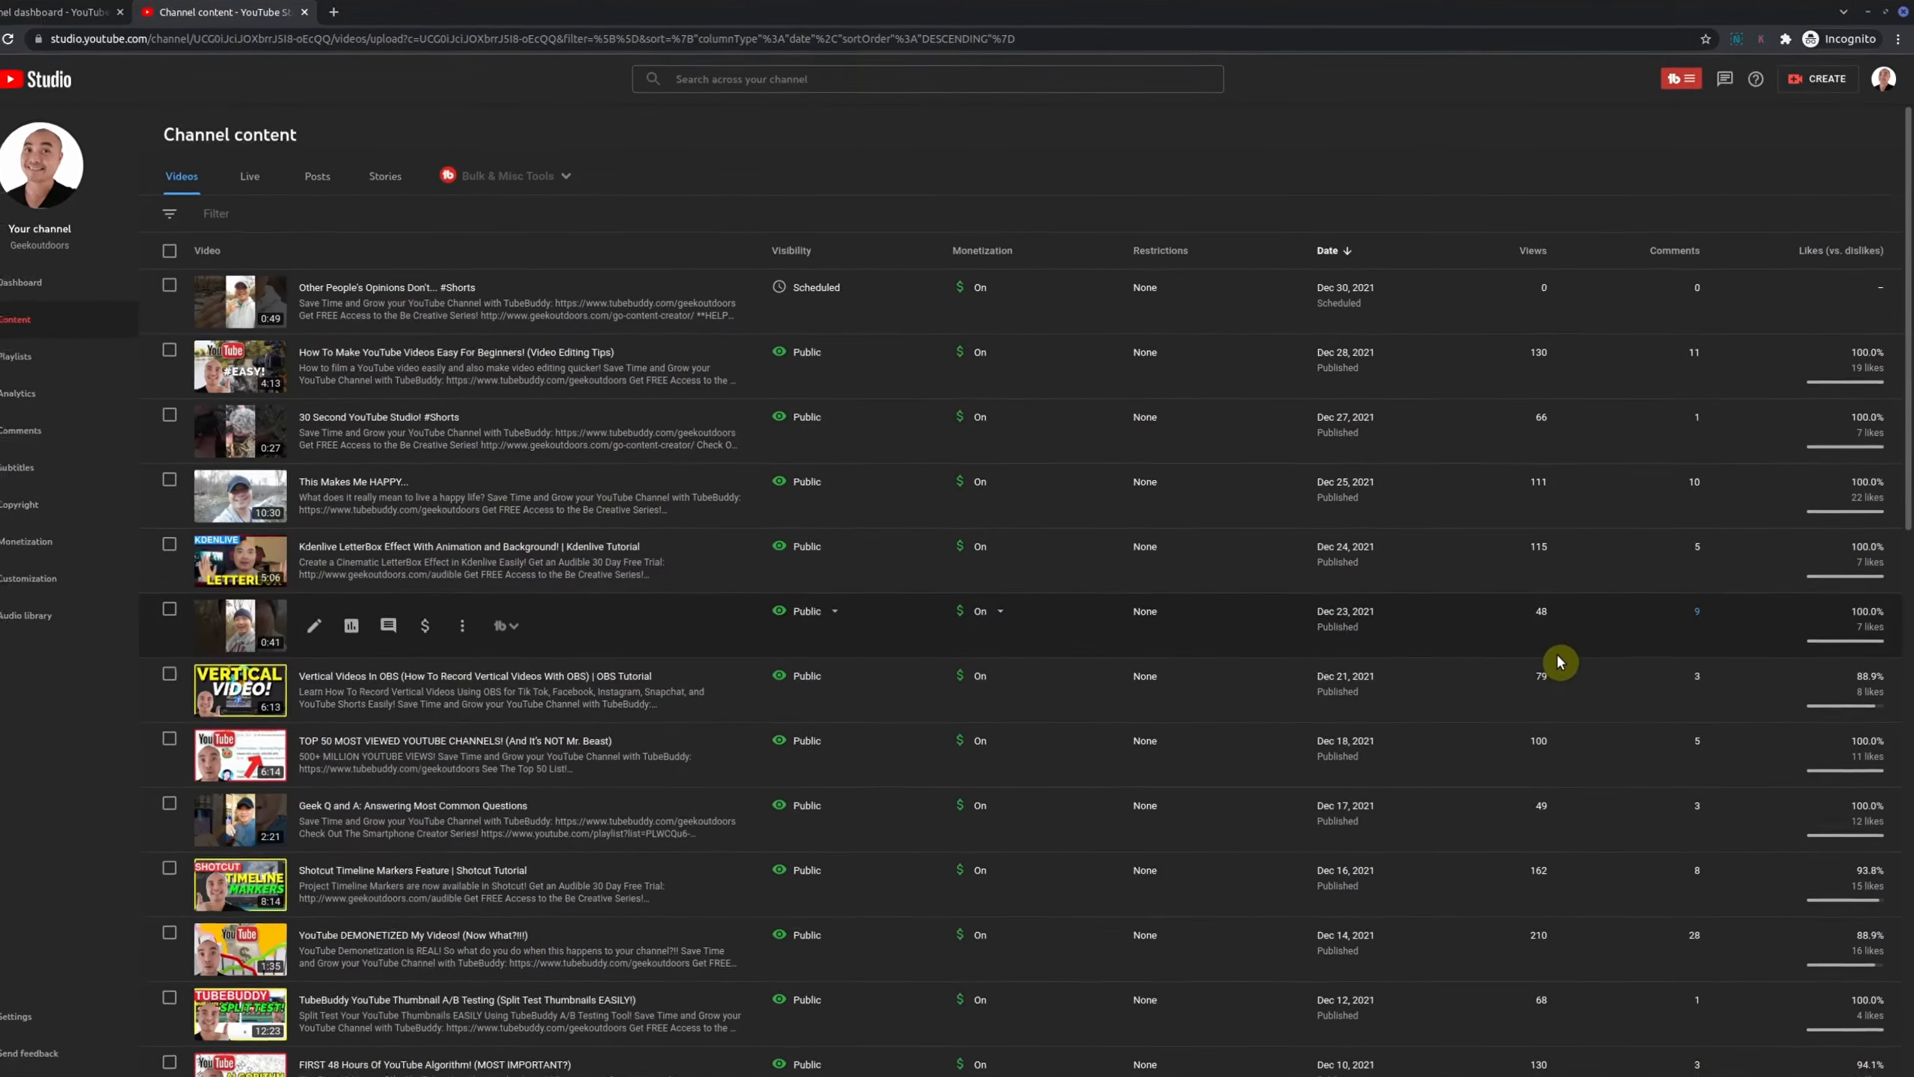
mouse_move(1853, 679)
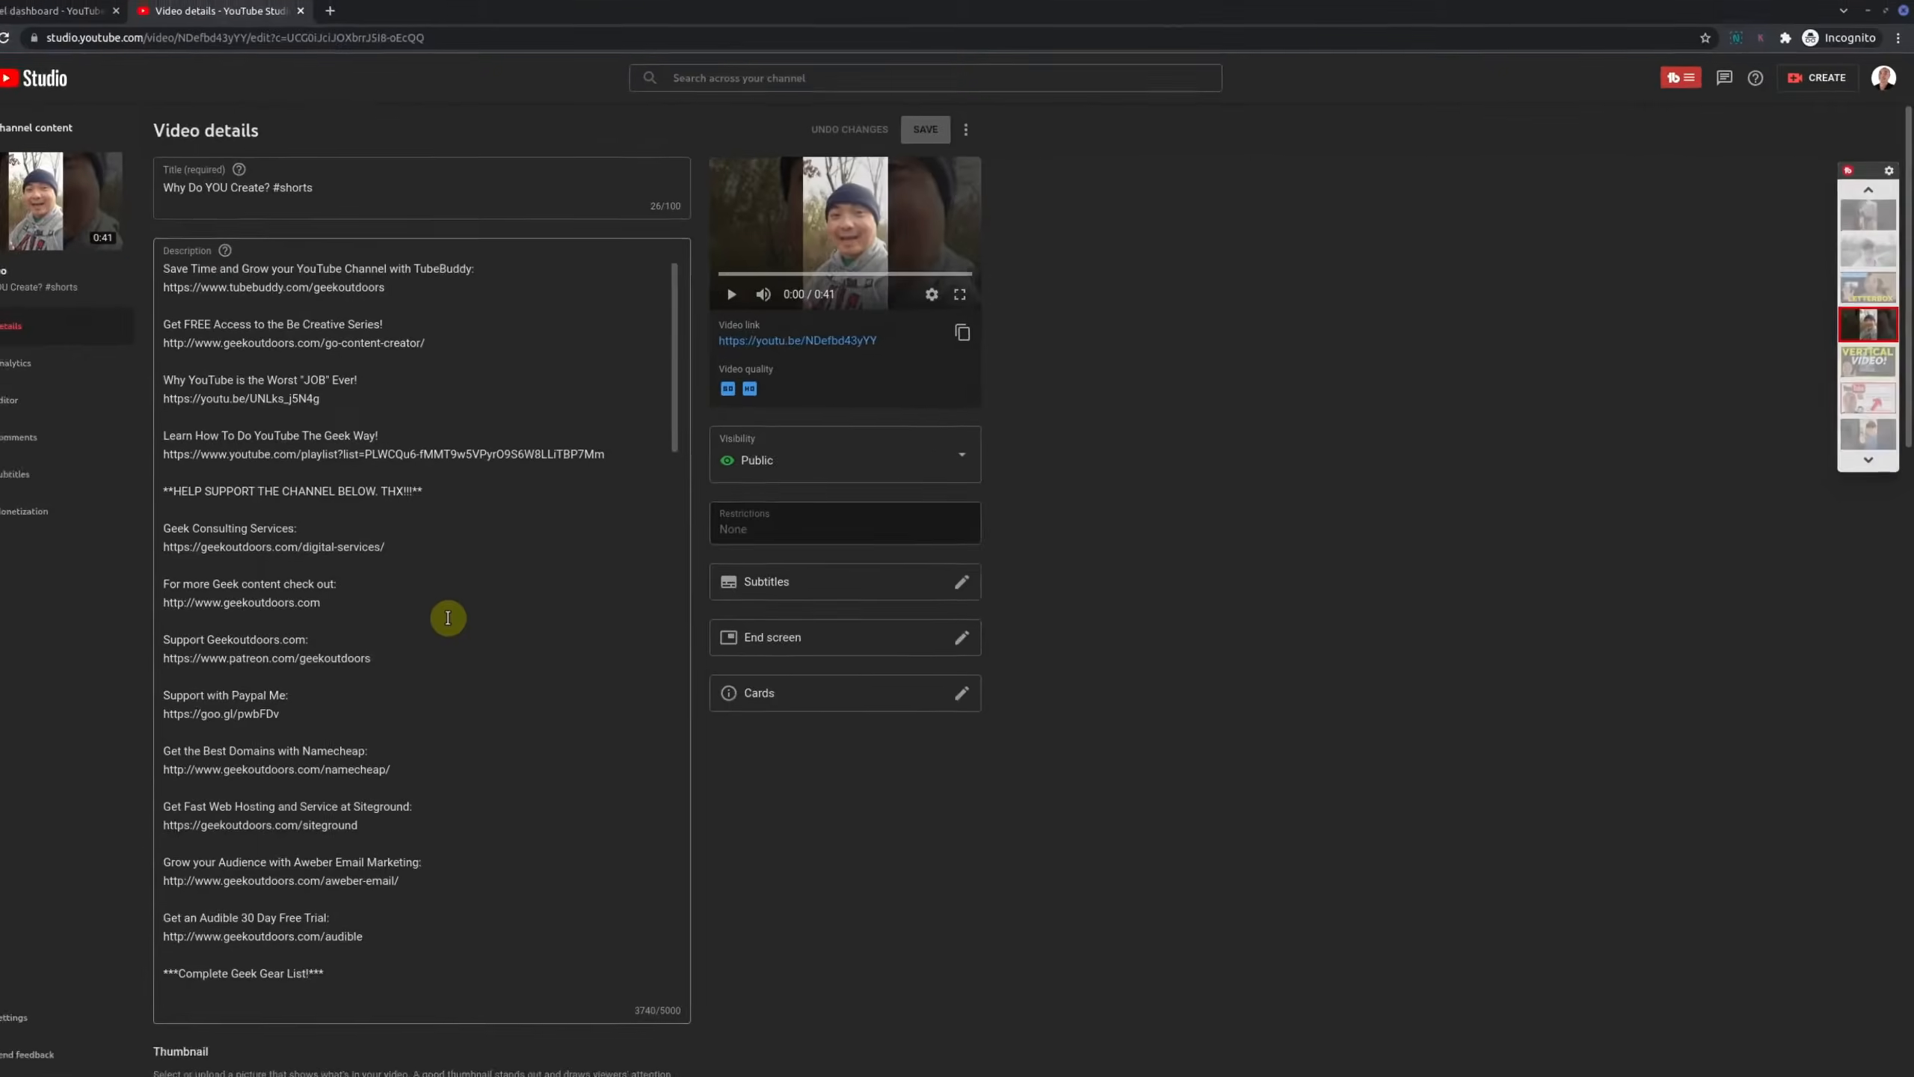
left_click(16, 407)
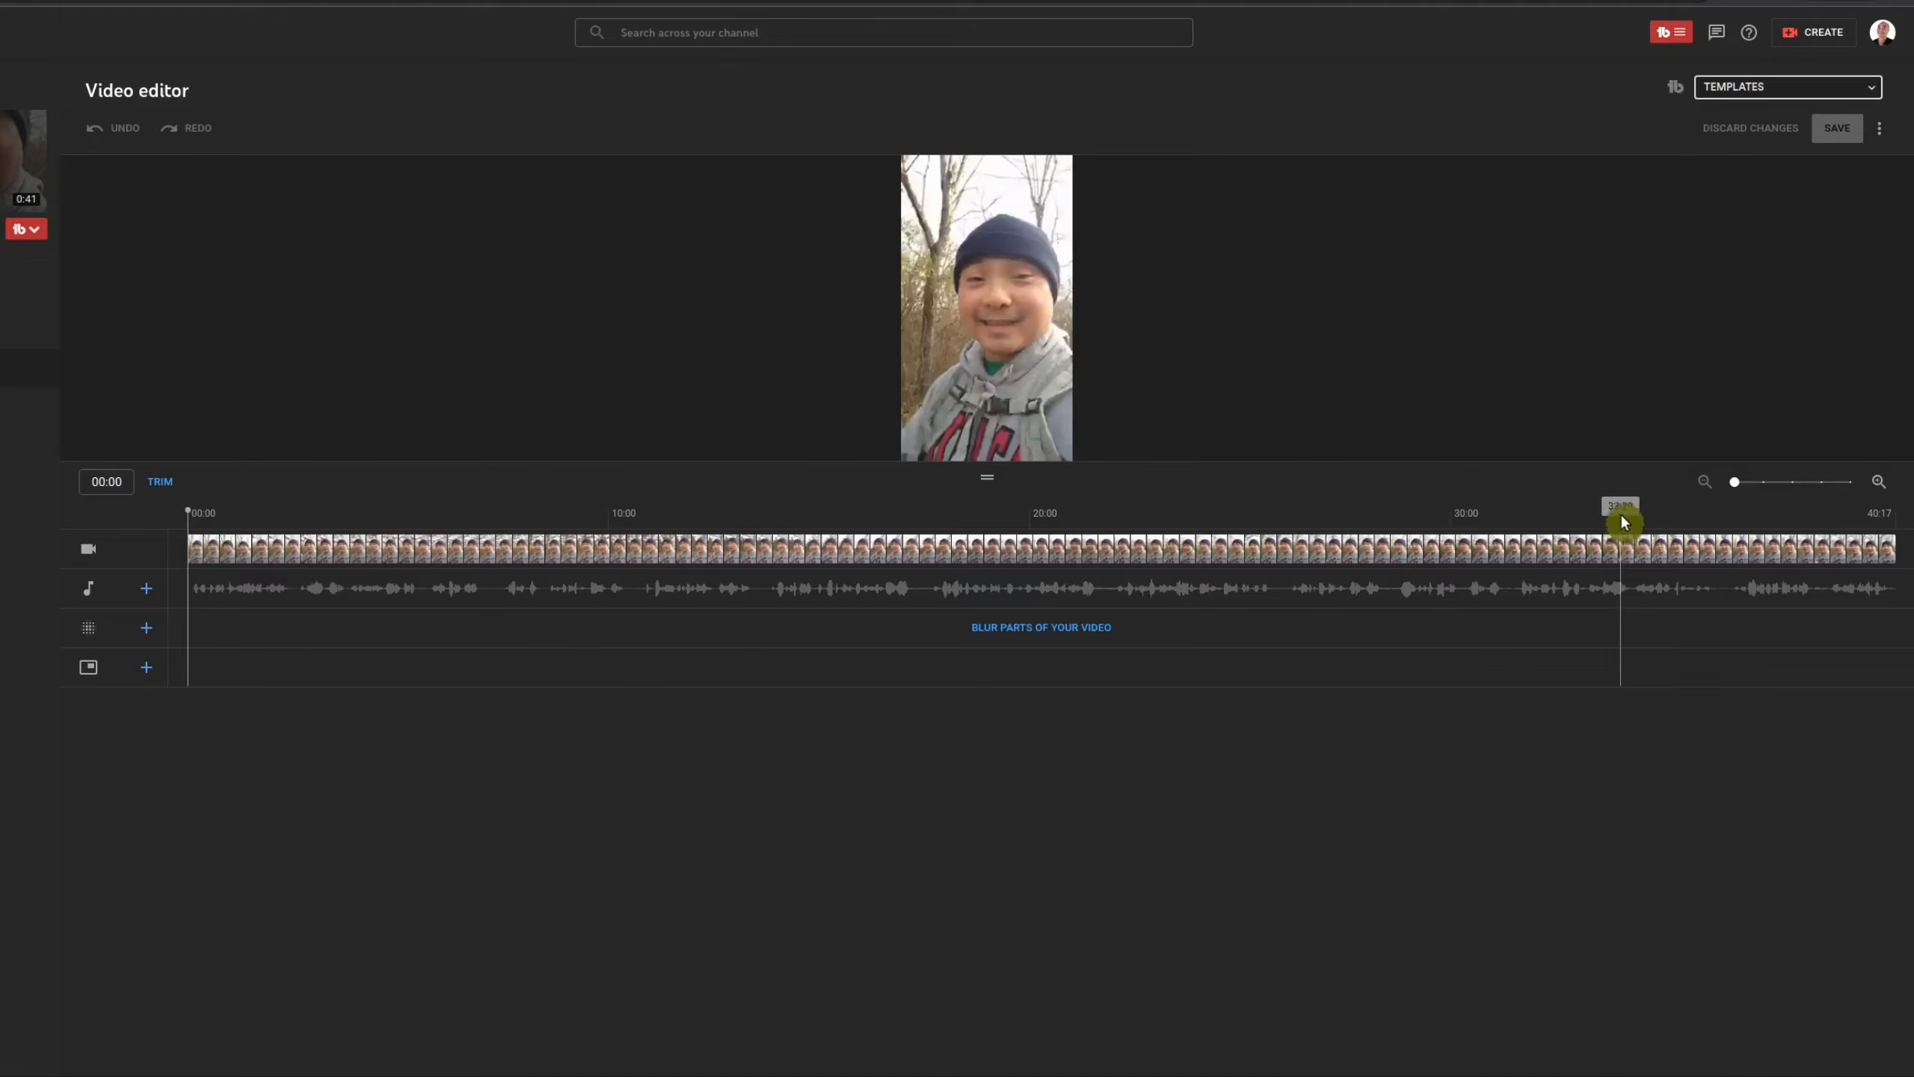
Step: Revert the Why Do YOU Create? #shorts video to its original version from the editor's Options menu
left_click(1880, 140)
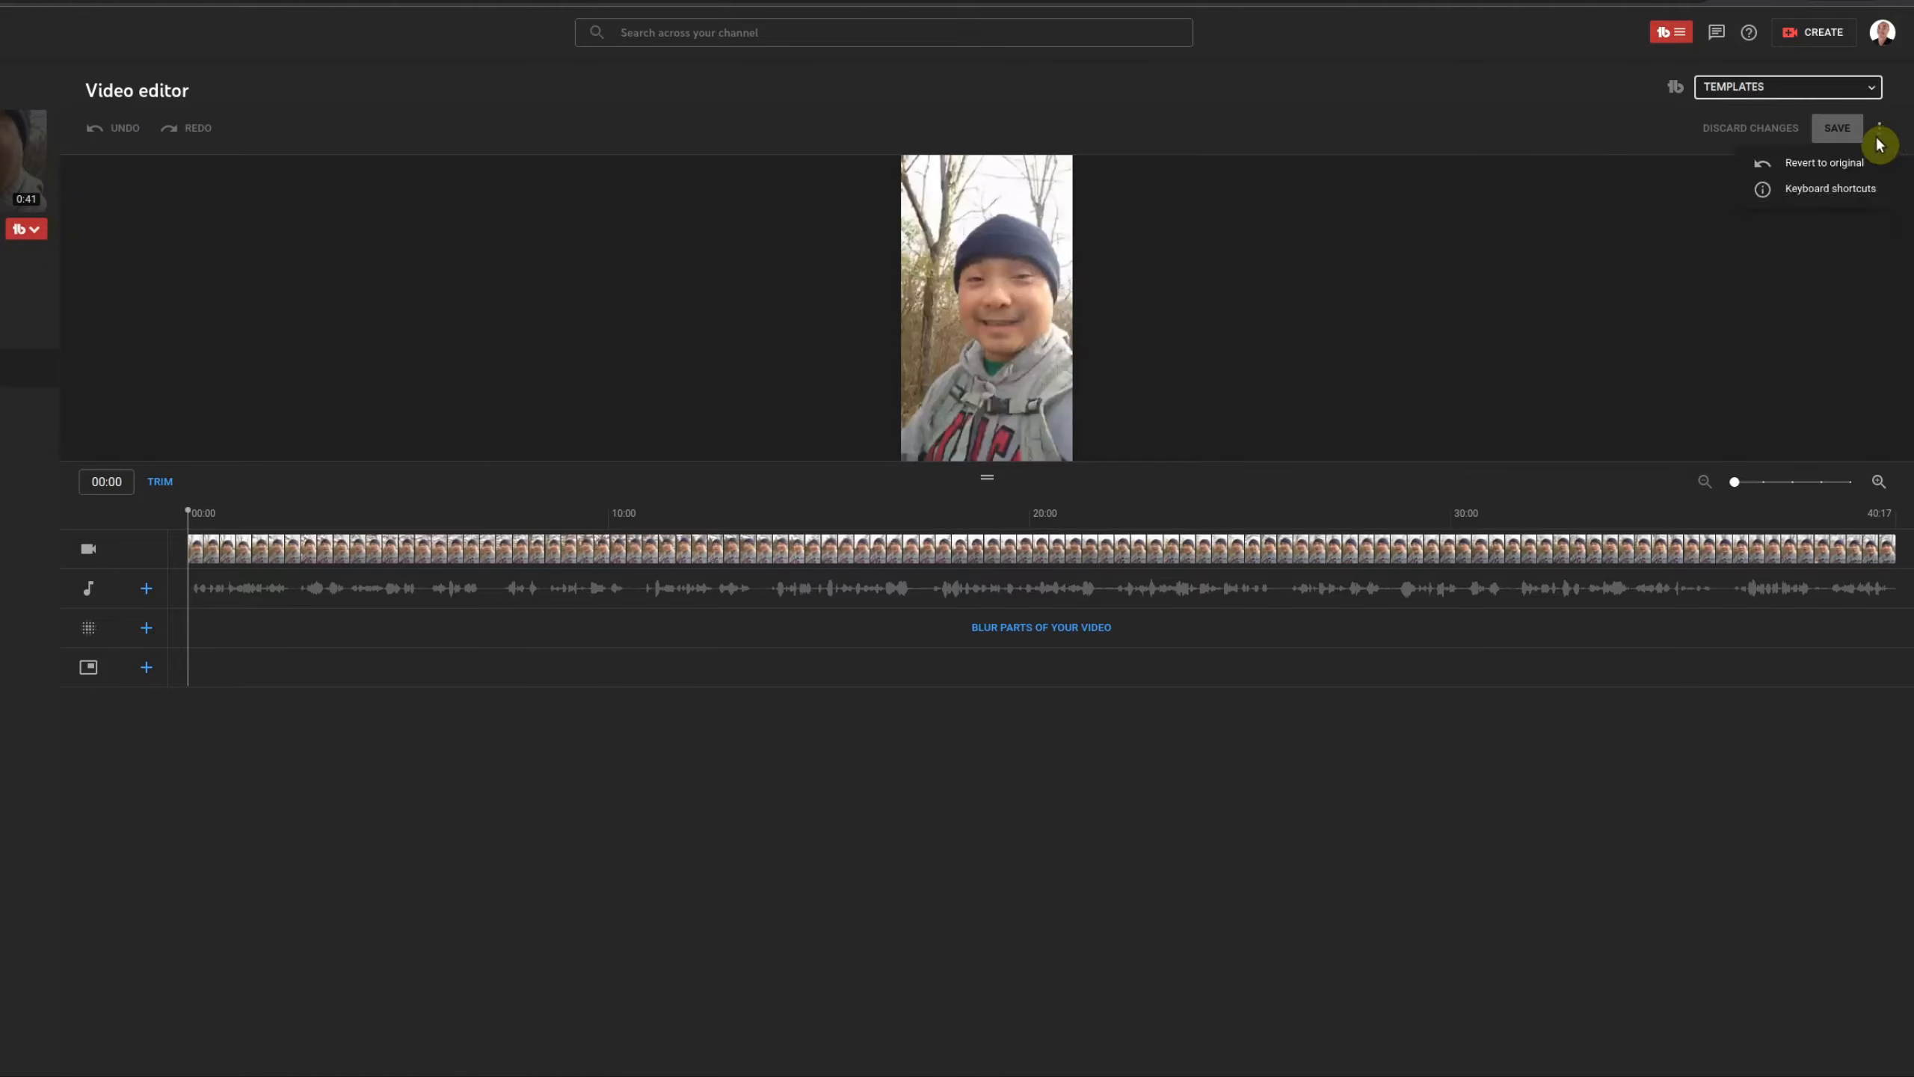
left_click(1821, 164)
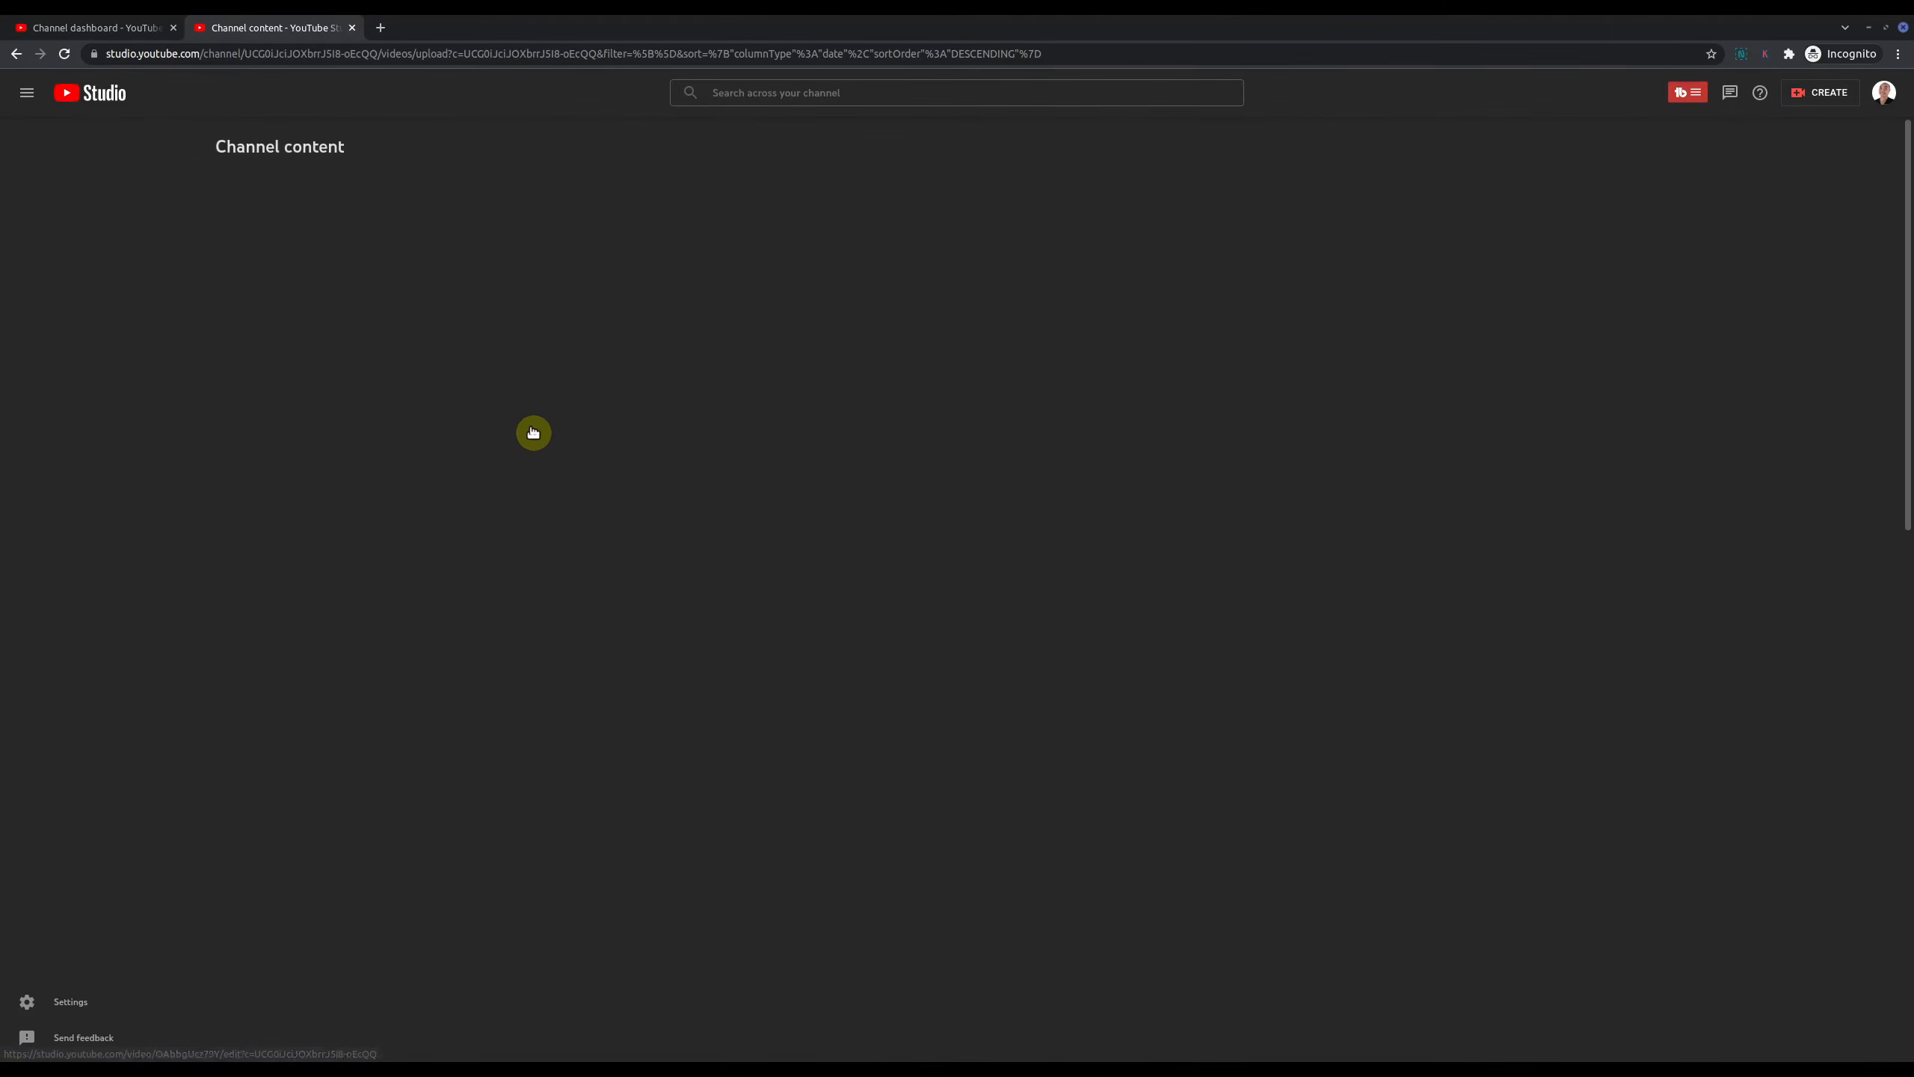
Step: Open the Dec 23 Short's details and load it in the Editor
scroll(490, 687, "down", 2)
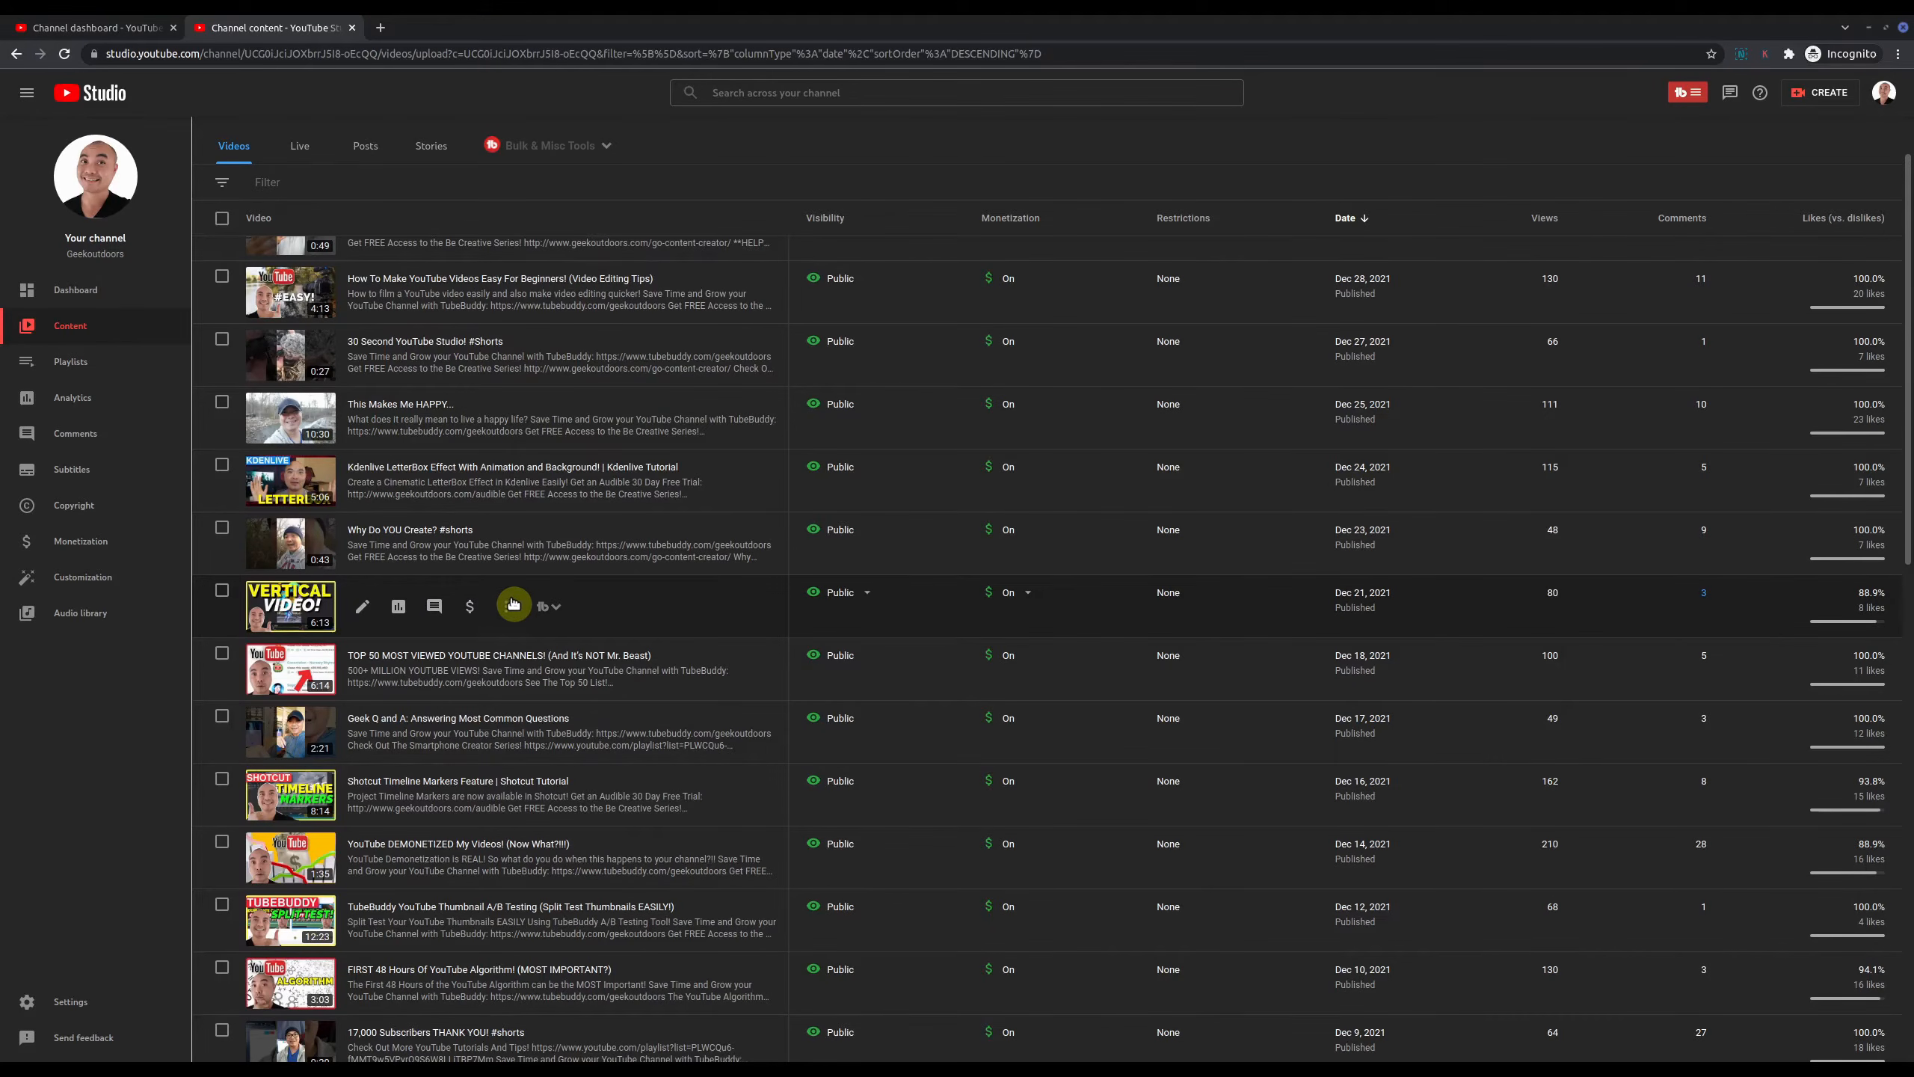
left_click(364, 548)
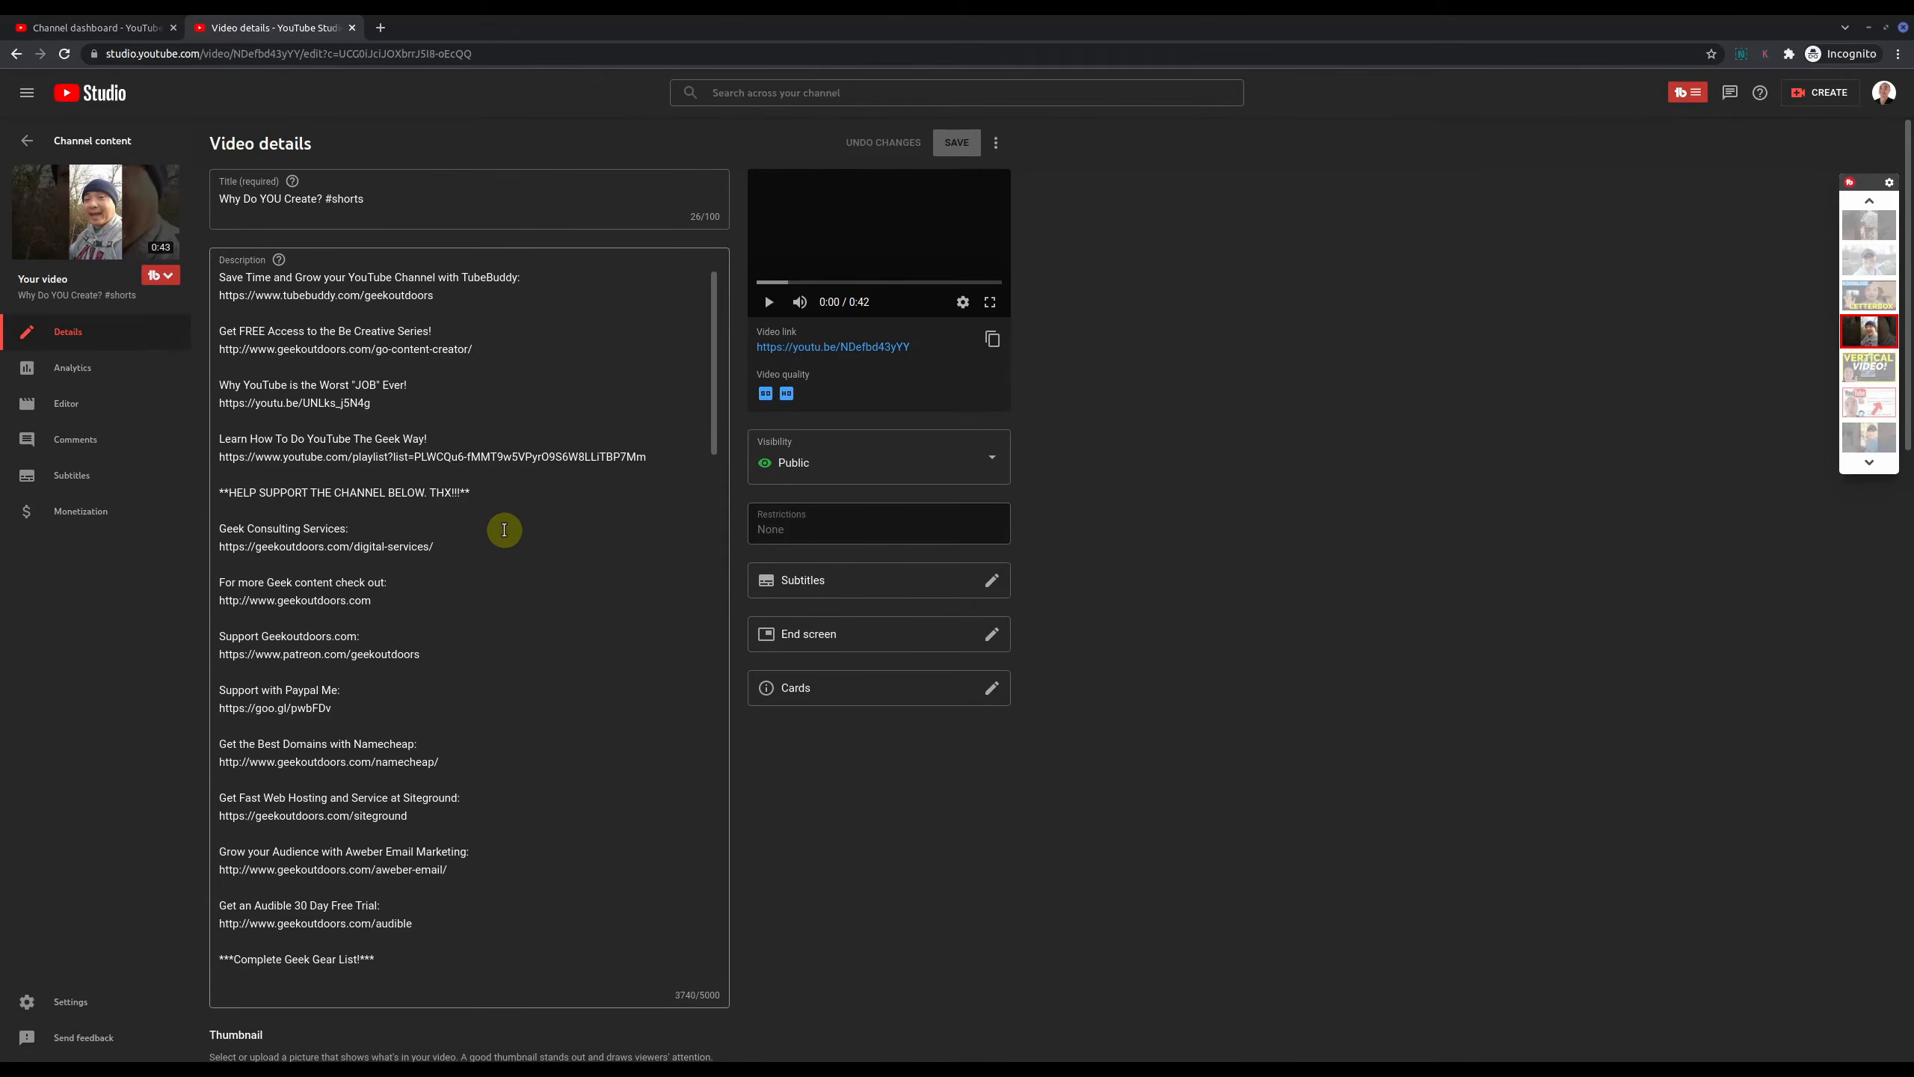
left_click(74, 407)
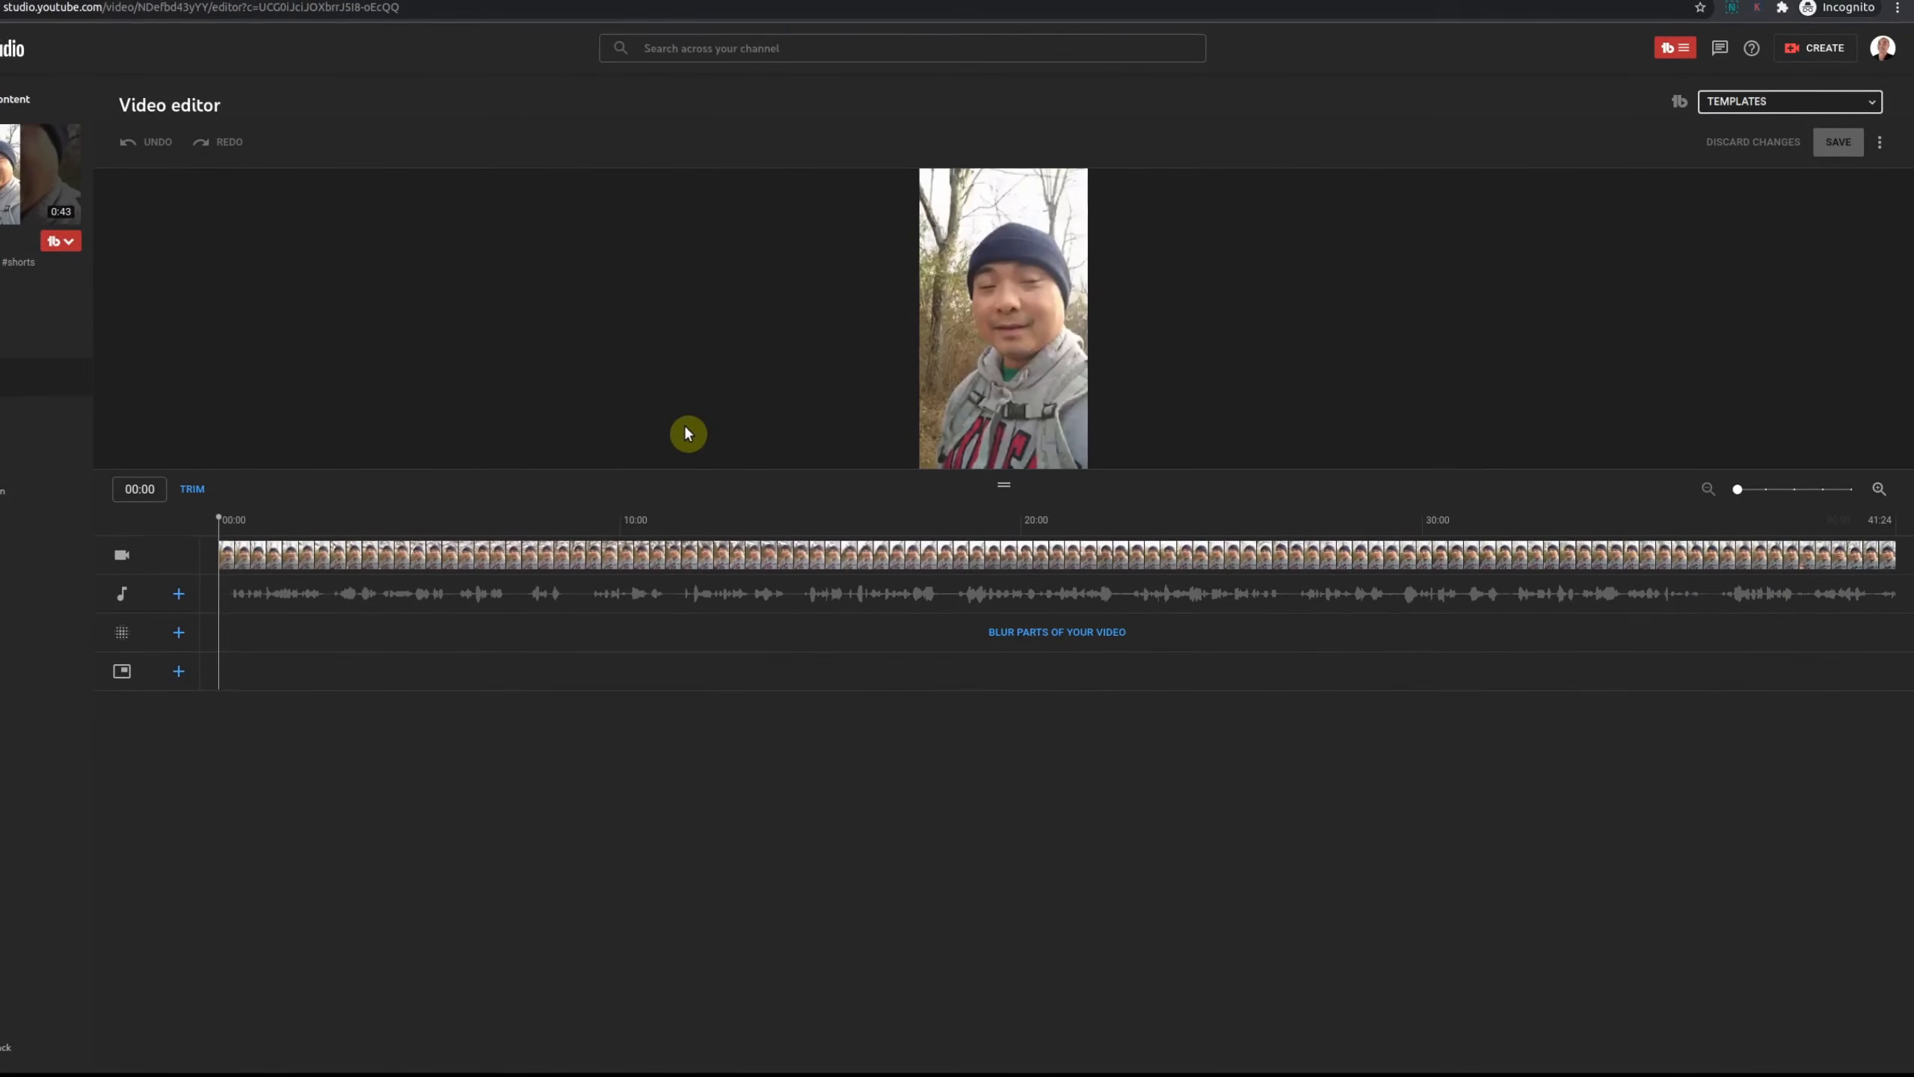
Step: Play and pause the preview, check the full-length ending, then go back to Channel content
mouse_move(826, 457)
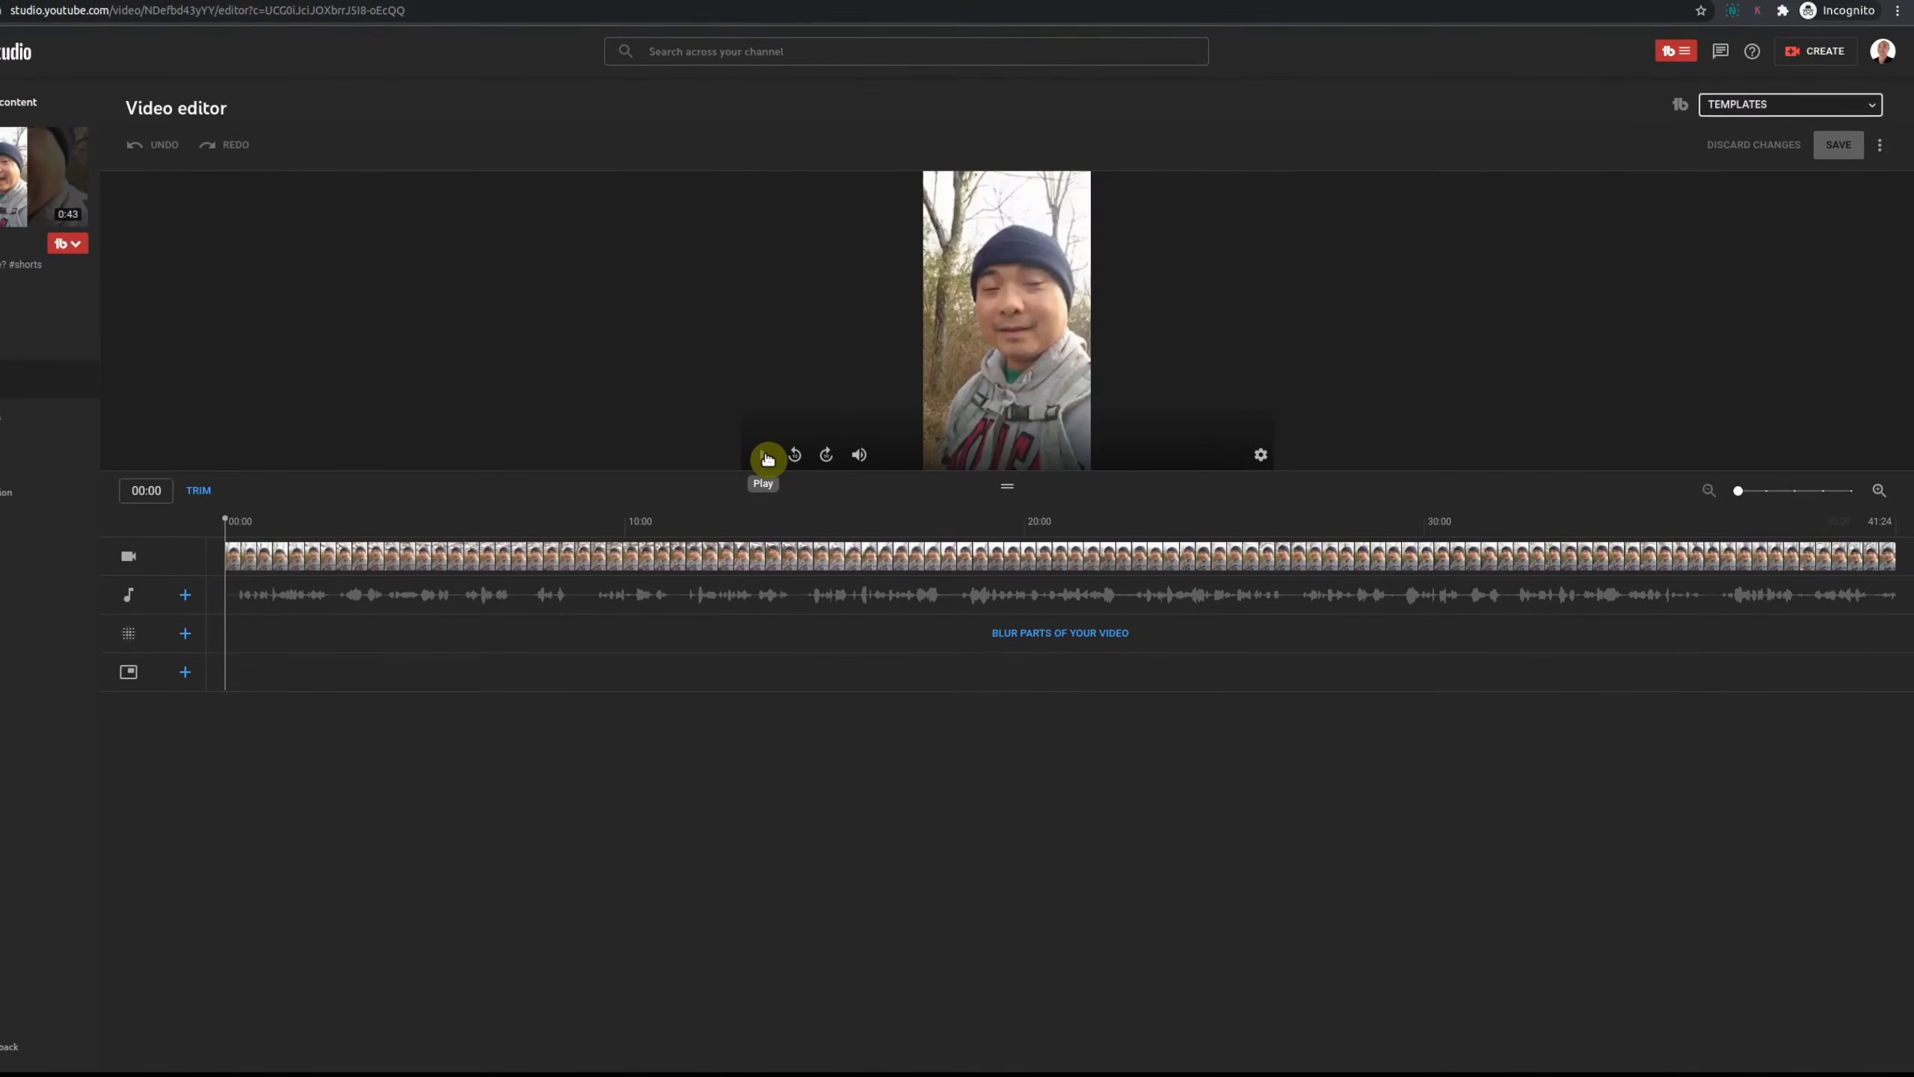
left_click(767, 458)
left_click(767, 458)
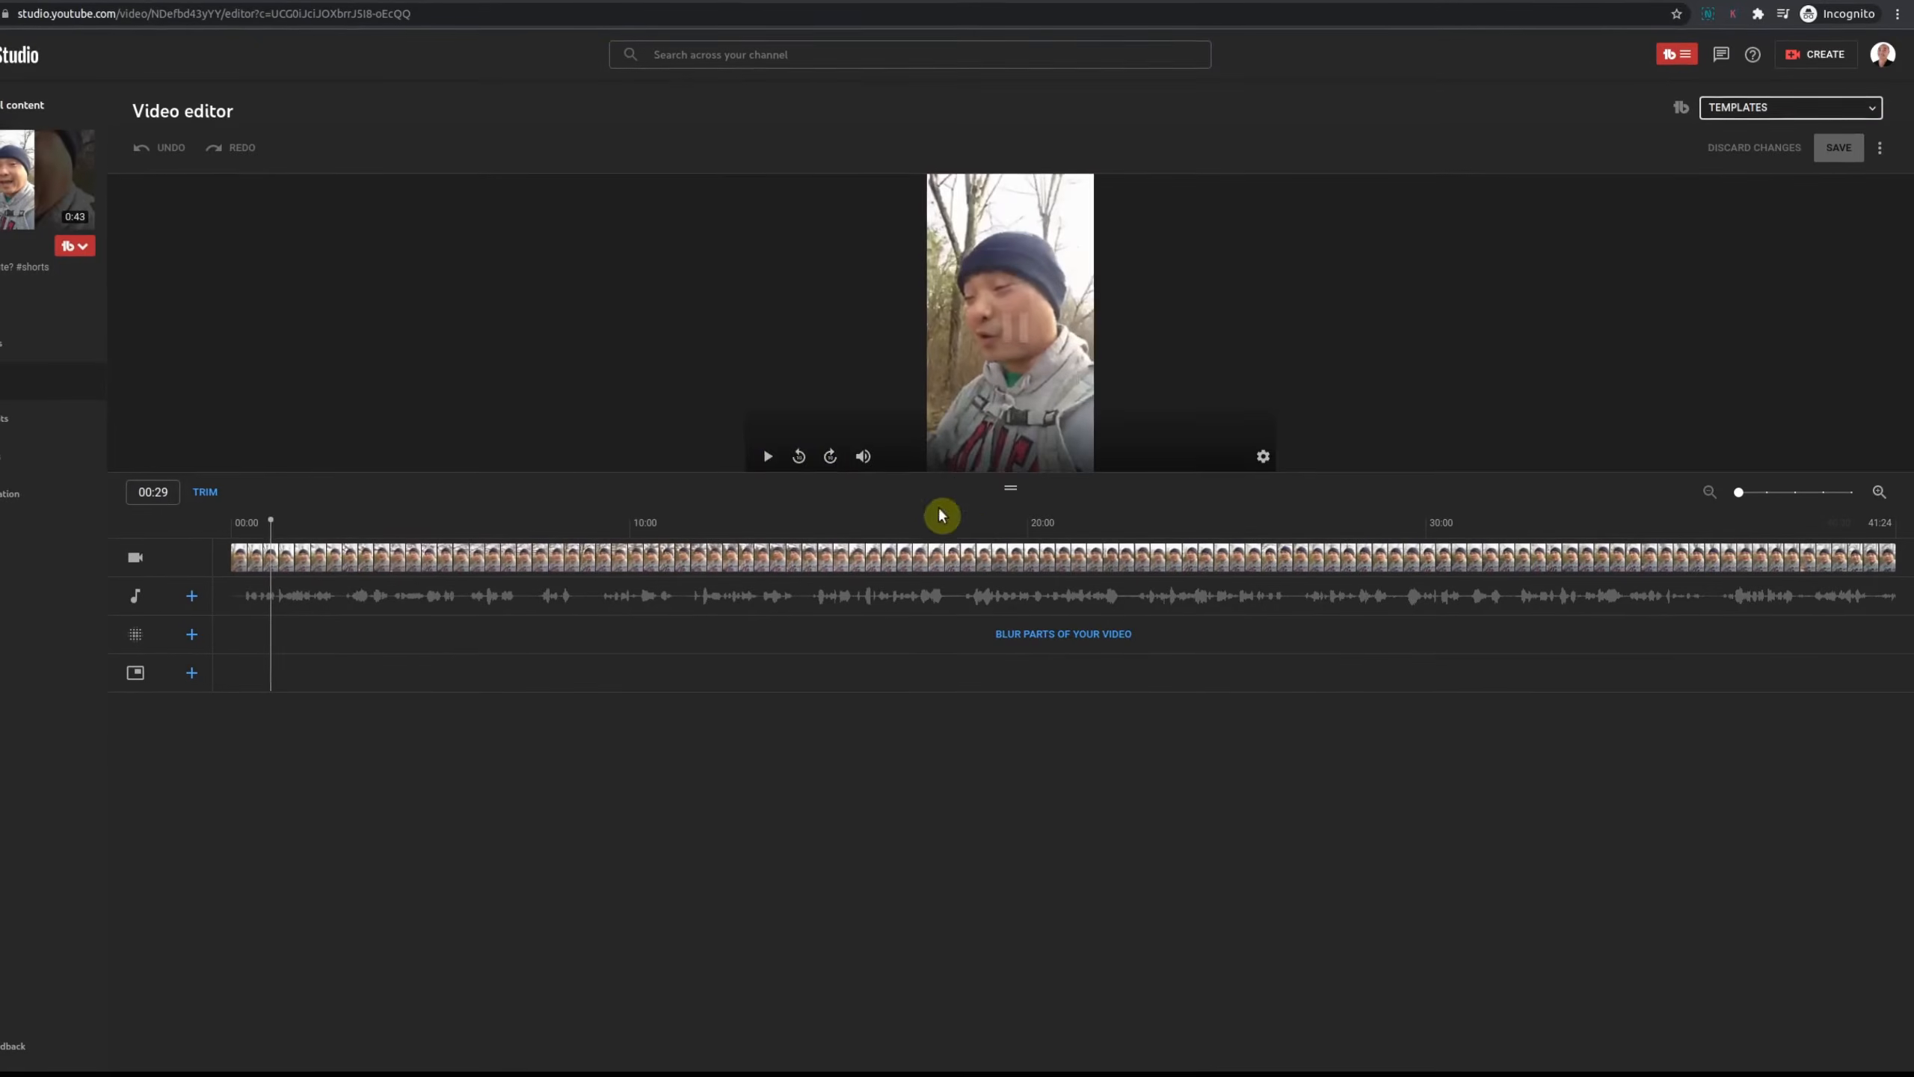
left_click(1815, 537)
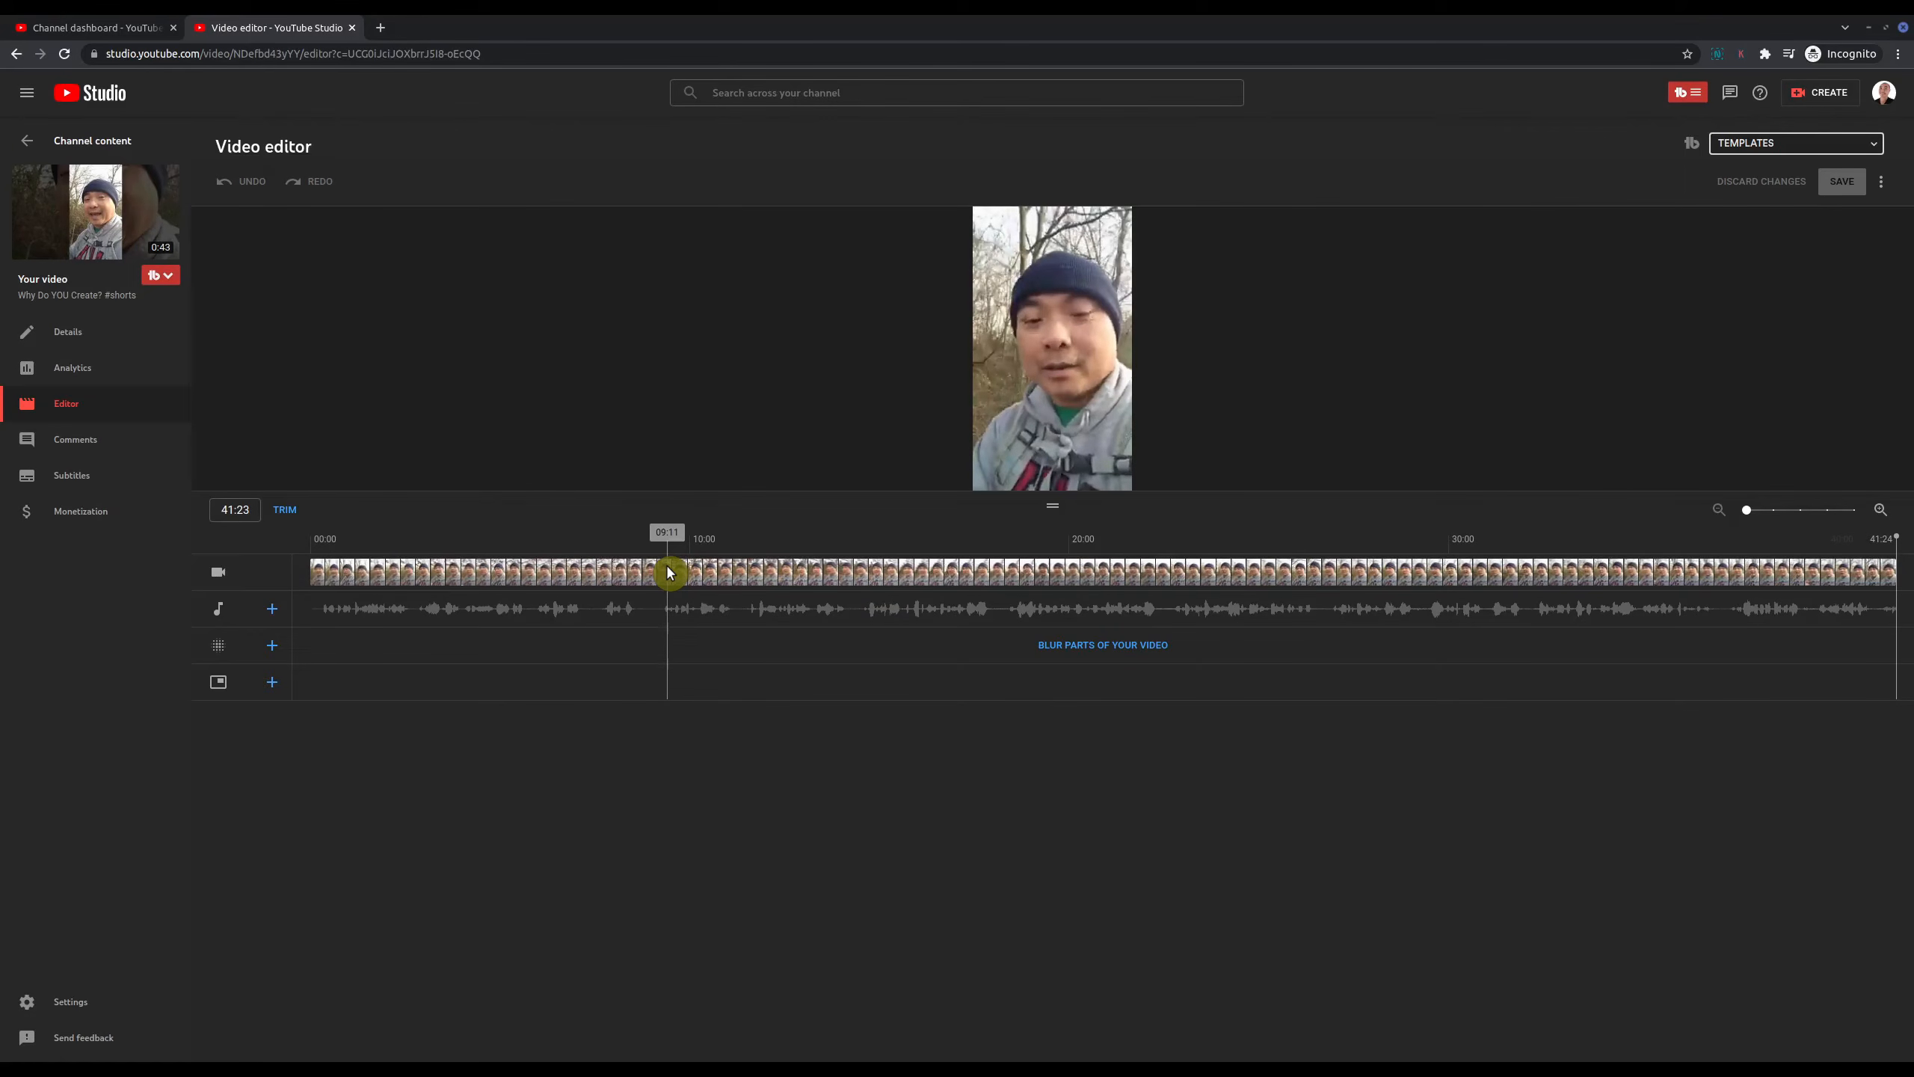
left_click(30, 150)
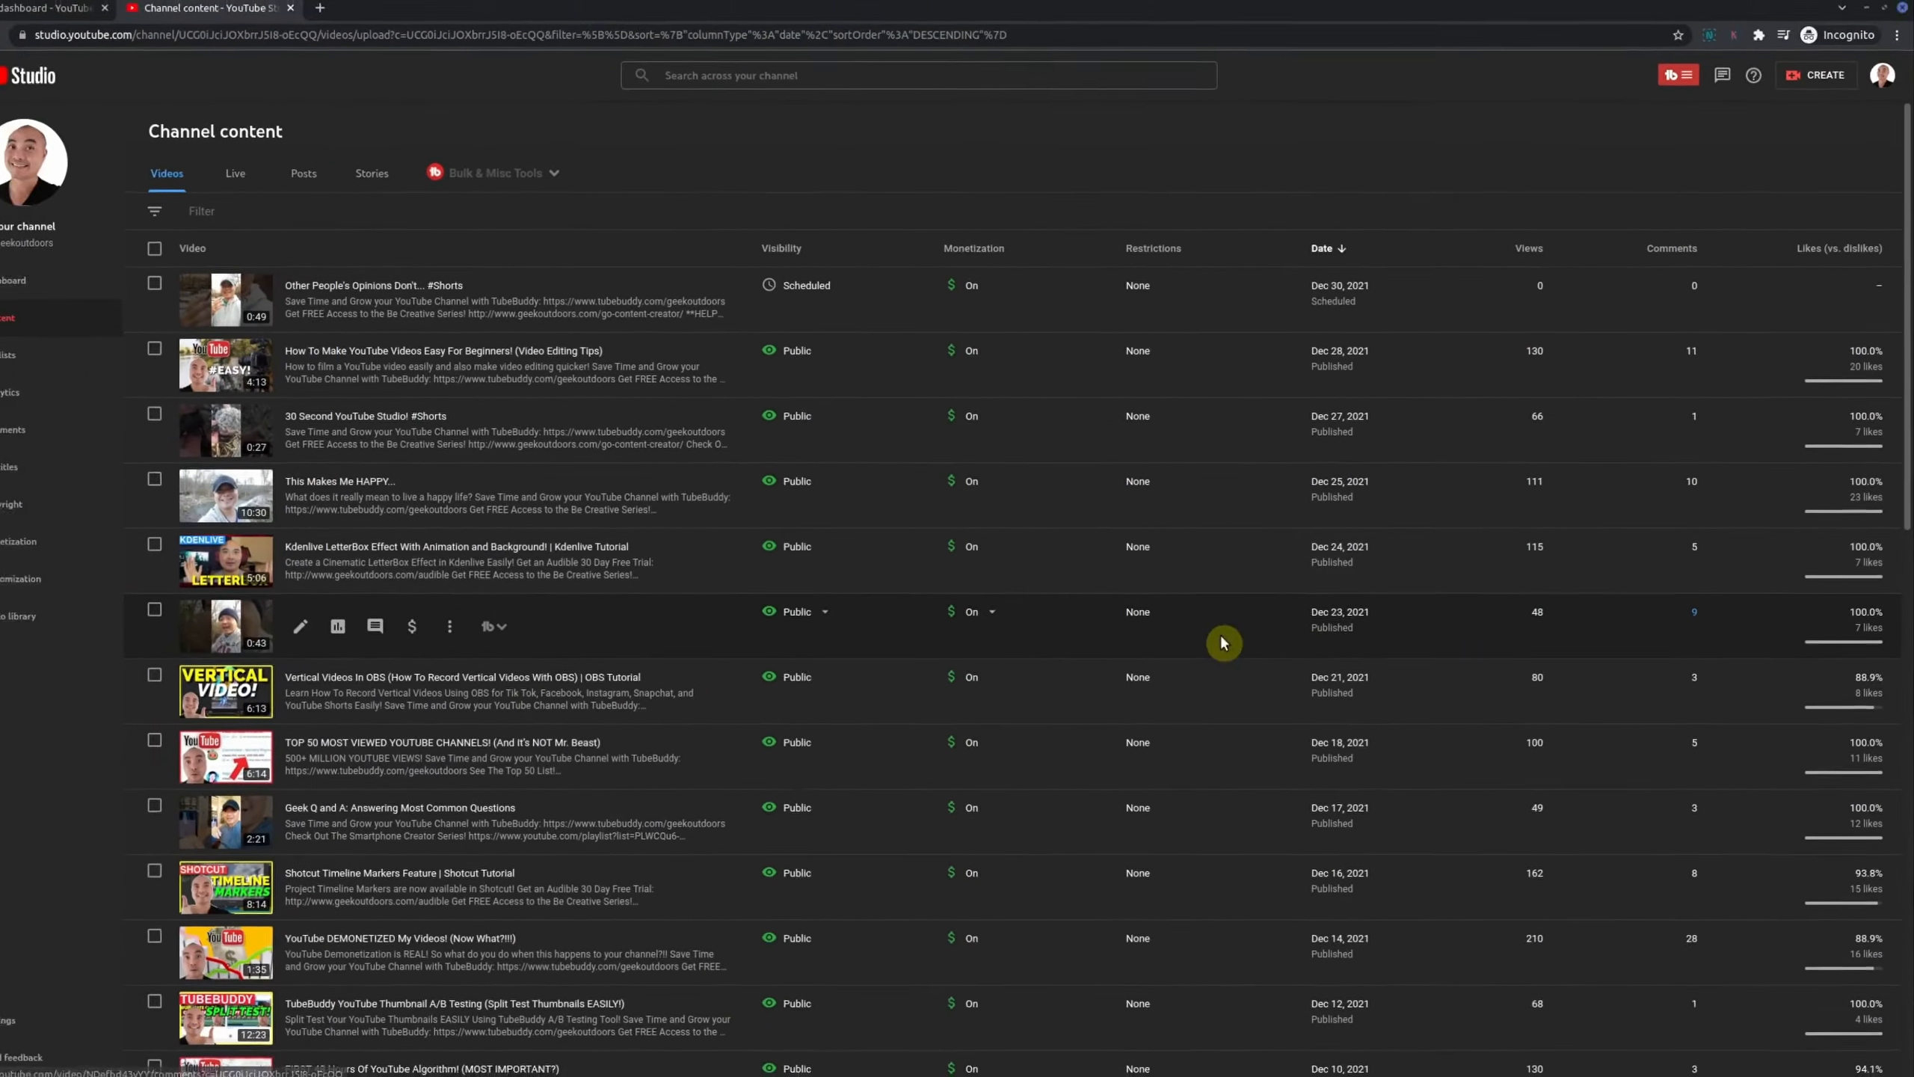
mouse_move(972, 647)
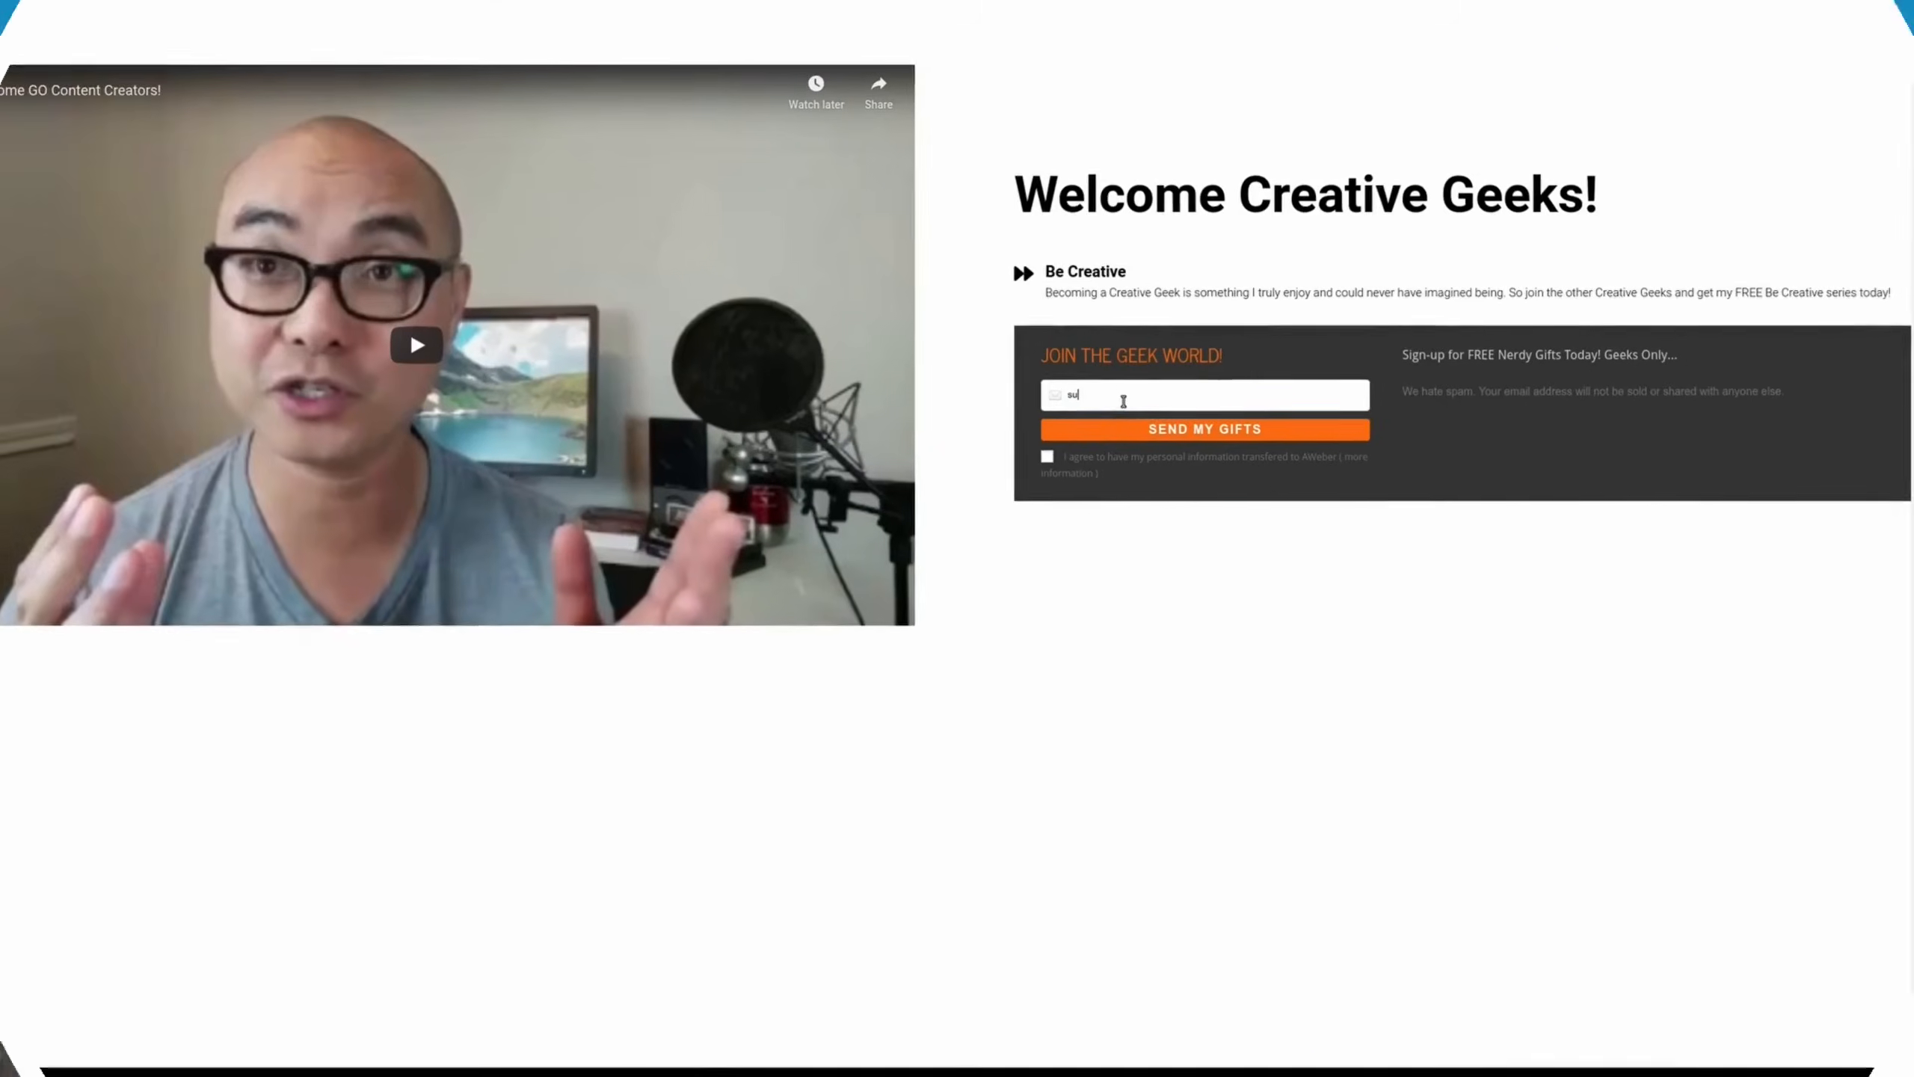
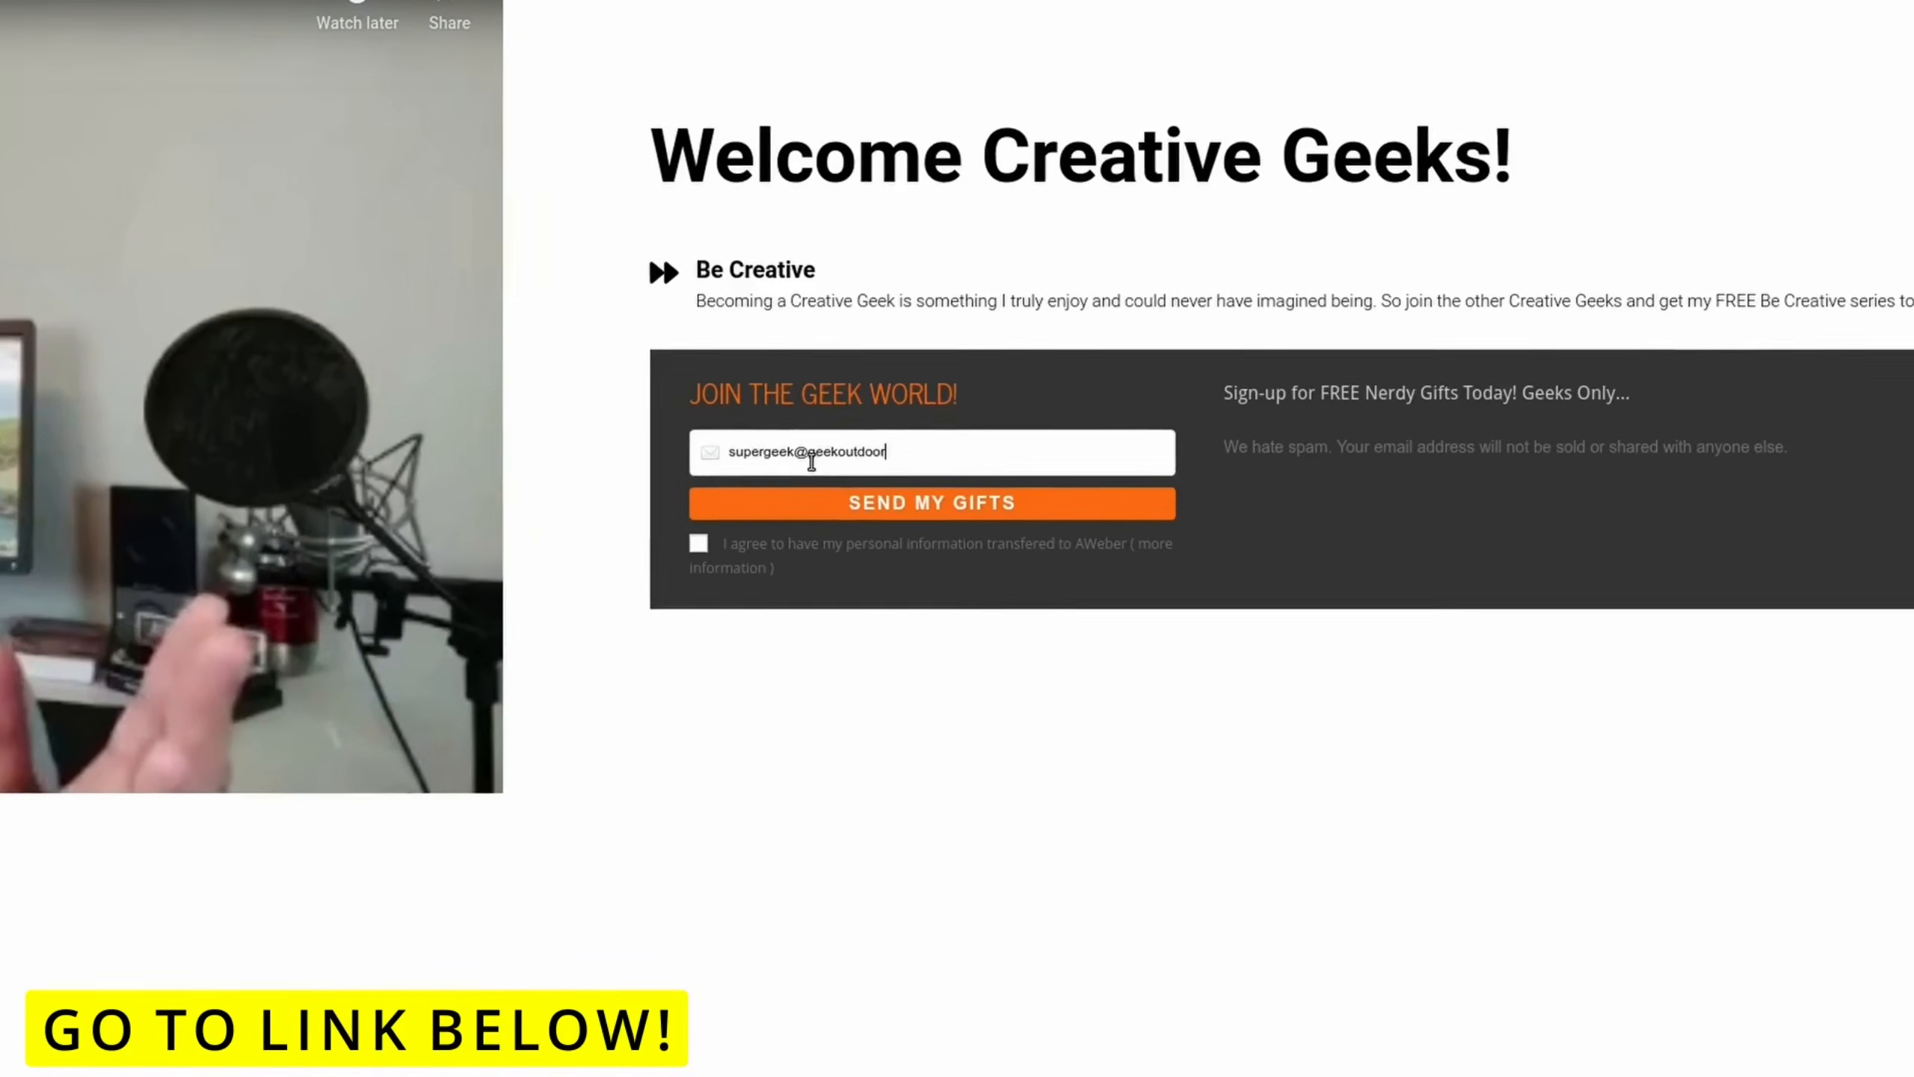